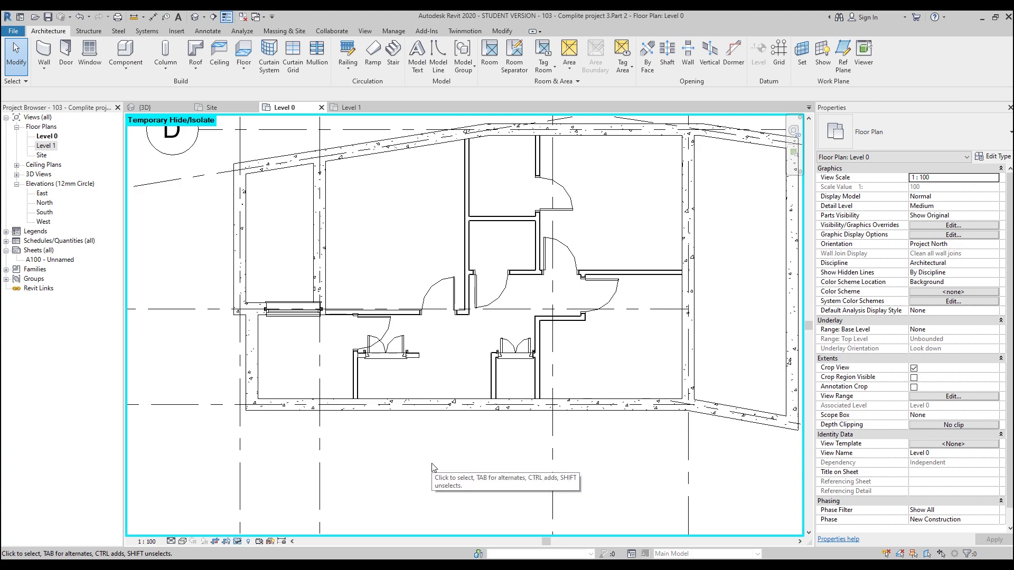
# Reset the temporary hide/isolate in the Level 0 floor plan.
pyautogui.moveTo(489, 459); pyautogui.dragTo(542, 420, button='middle')
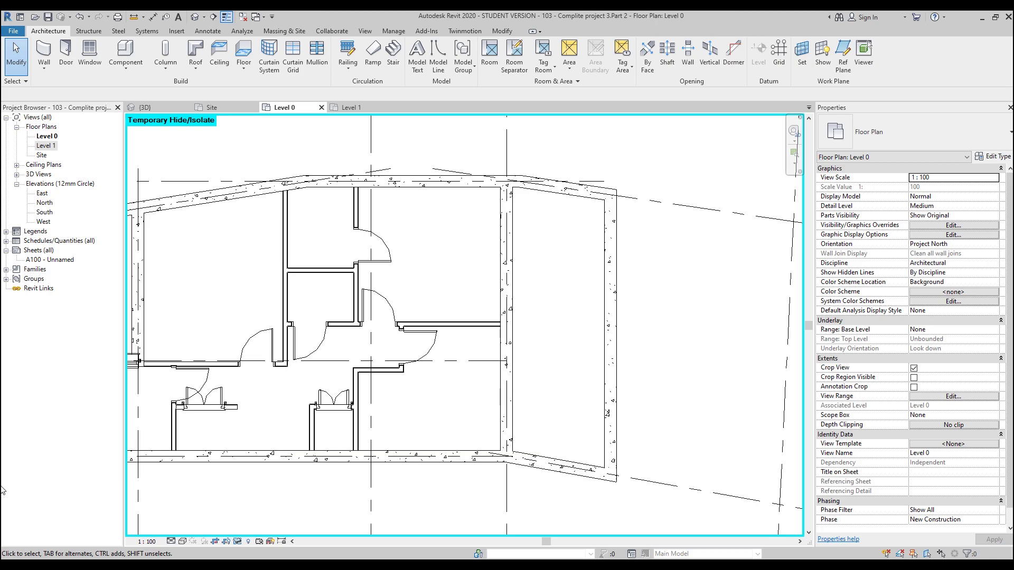
pyautogui.click(237, 542)
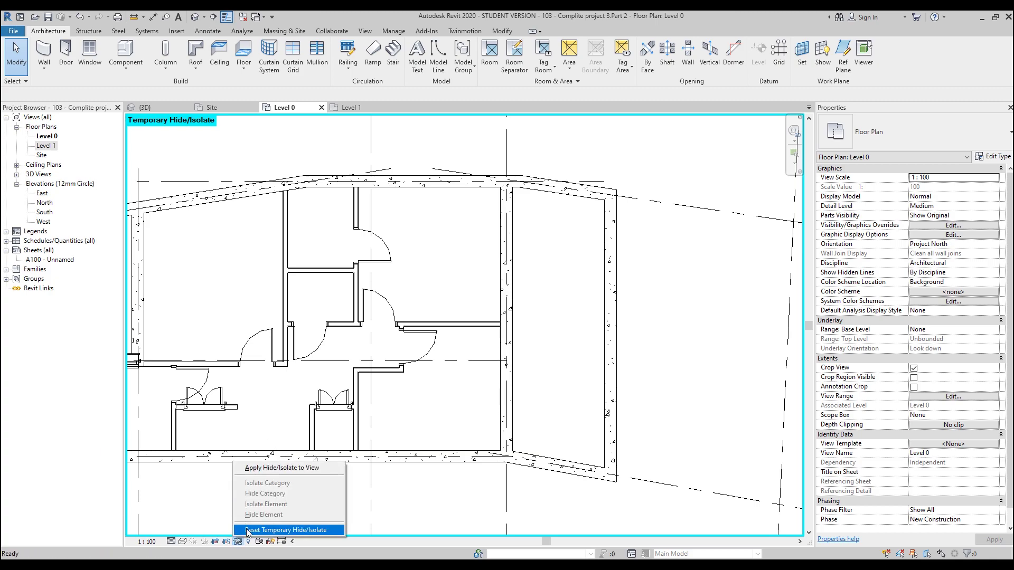
pyautogui.click(264, 534)
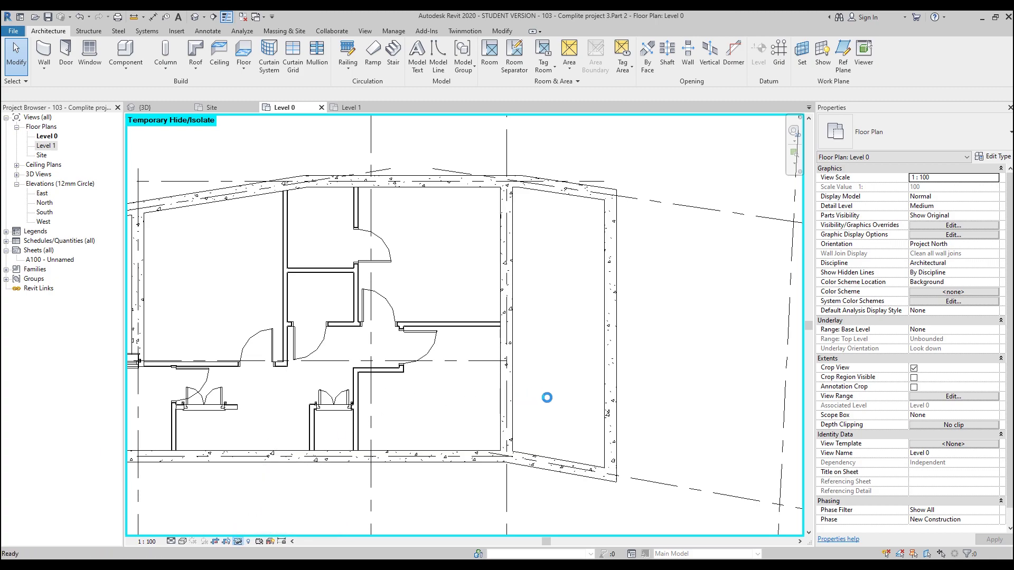
pyautogui.scroll(4, 545, 379)
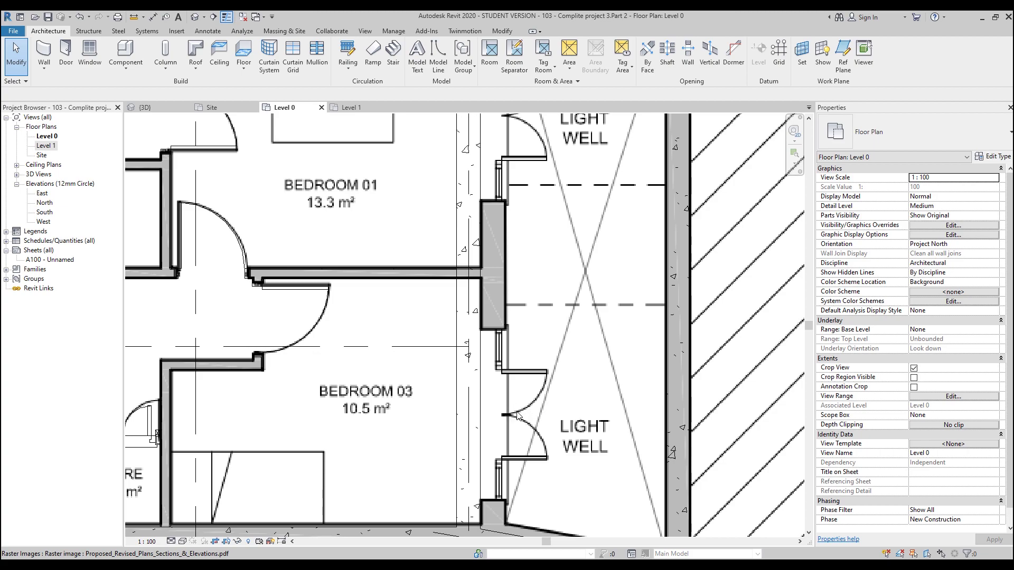
# Start a new wall at the Bedroom 03 light well opening using the Curtain_Wall-Storefront type.
pyautogui.scroll(-2, 508, 404)
pyautogui.moveTo(506, 401); pyautogui.dragTo(467, 365, button='middle')
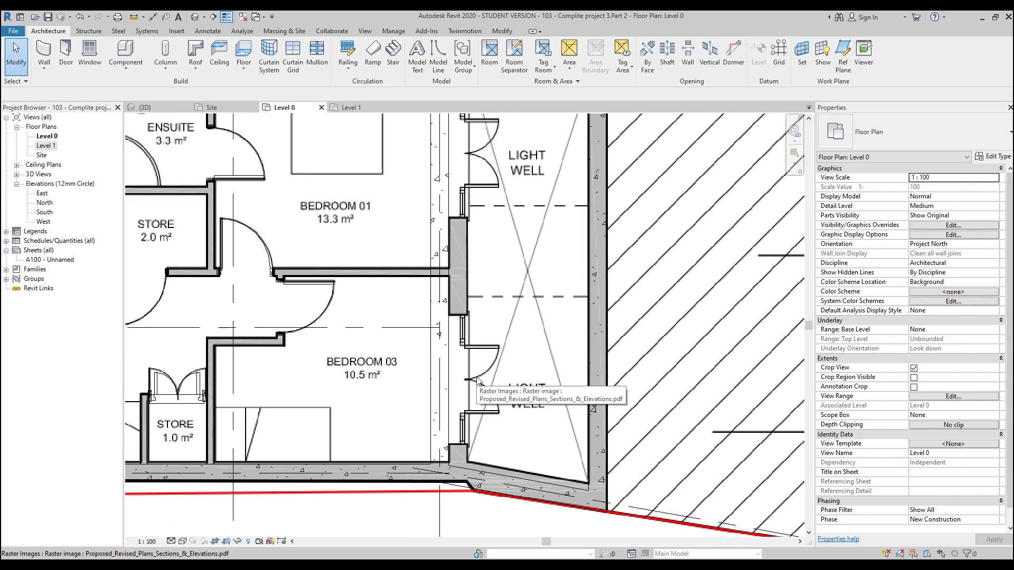
pyautogui.scroll(1, 477, 380)
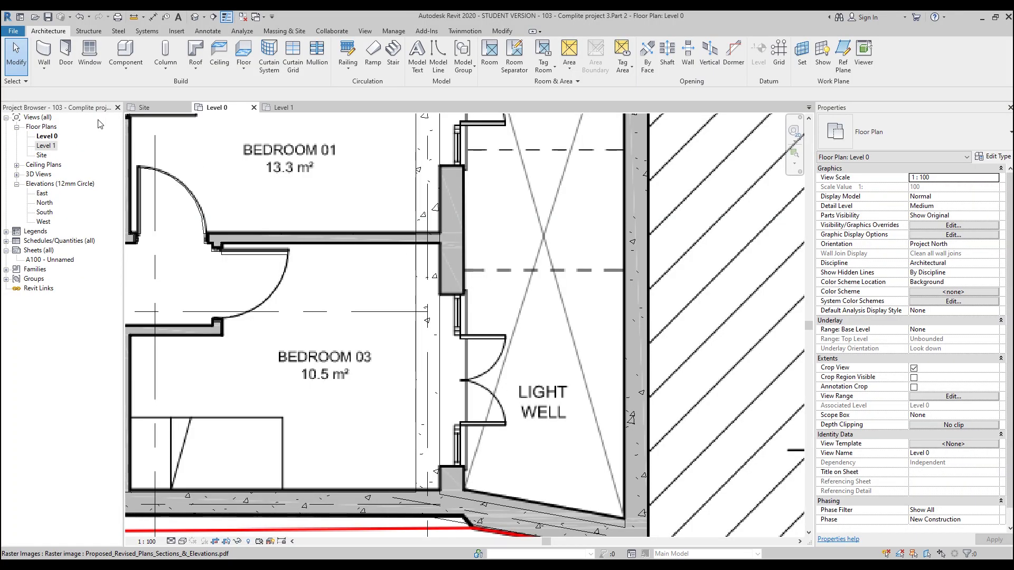
pyautogui.click(44, 53)
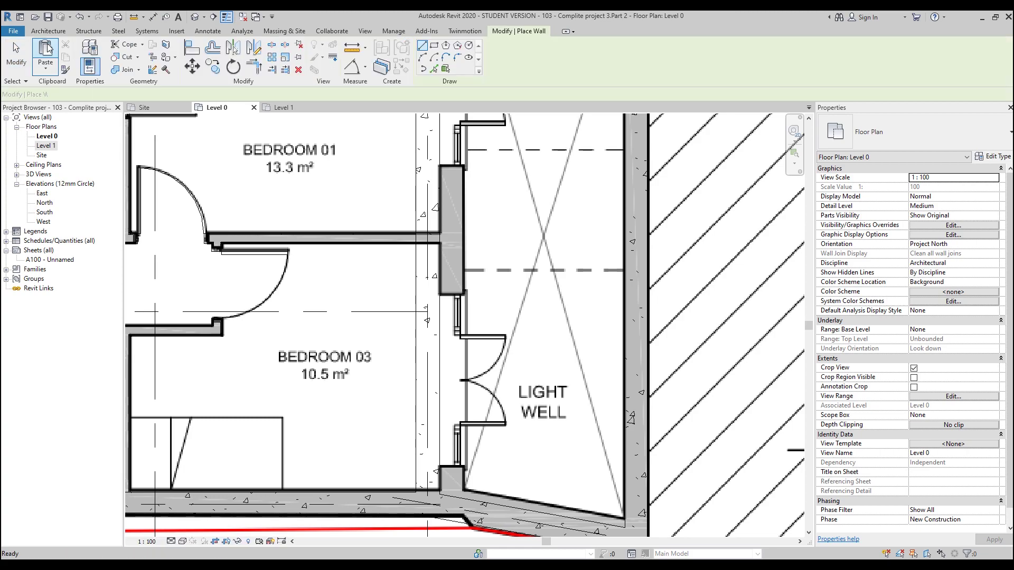
pyautogui.click(901, 145)
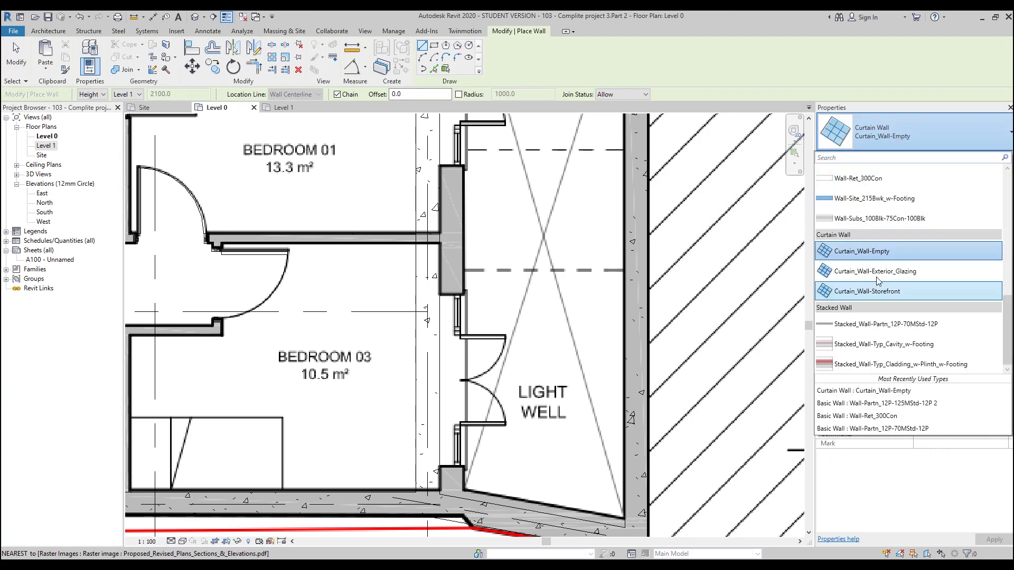
pyautogui.click(905, 275)
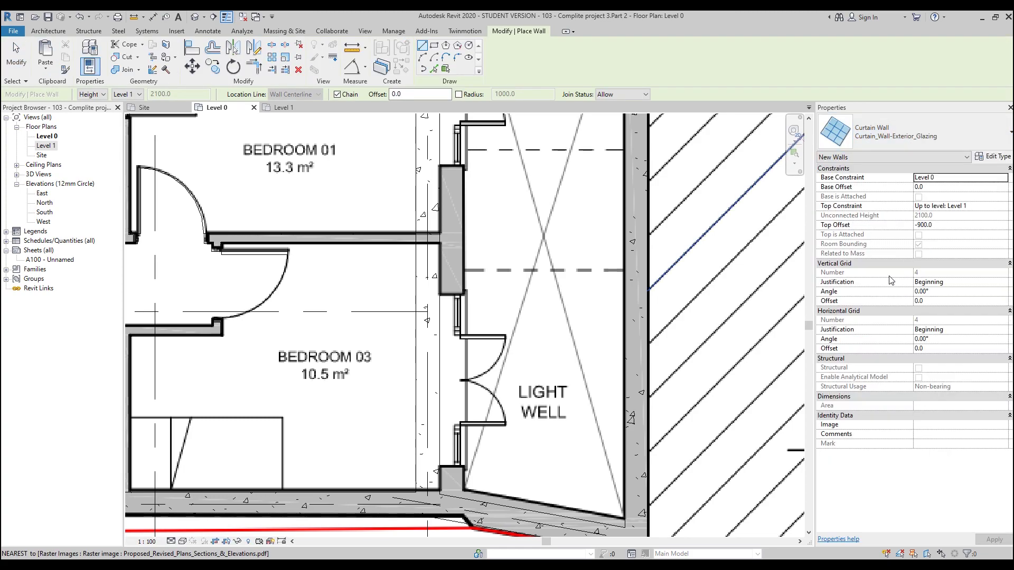
pyautogui.click(889, 133)
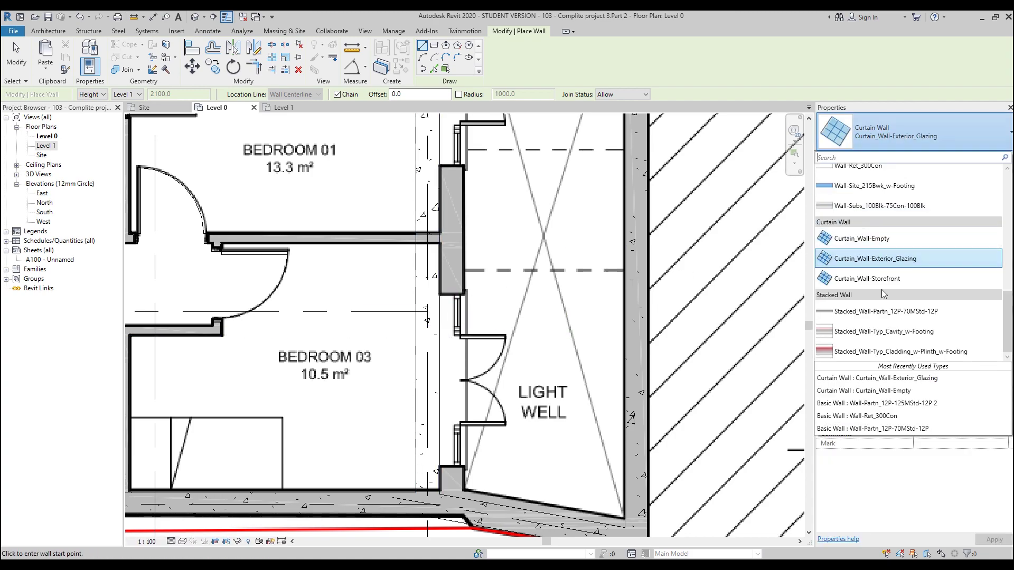
pyautogui.click(872, 278)
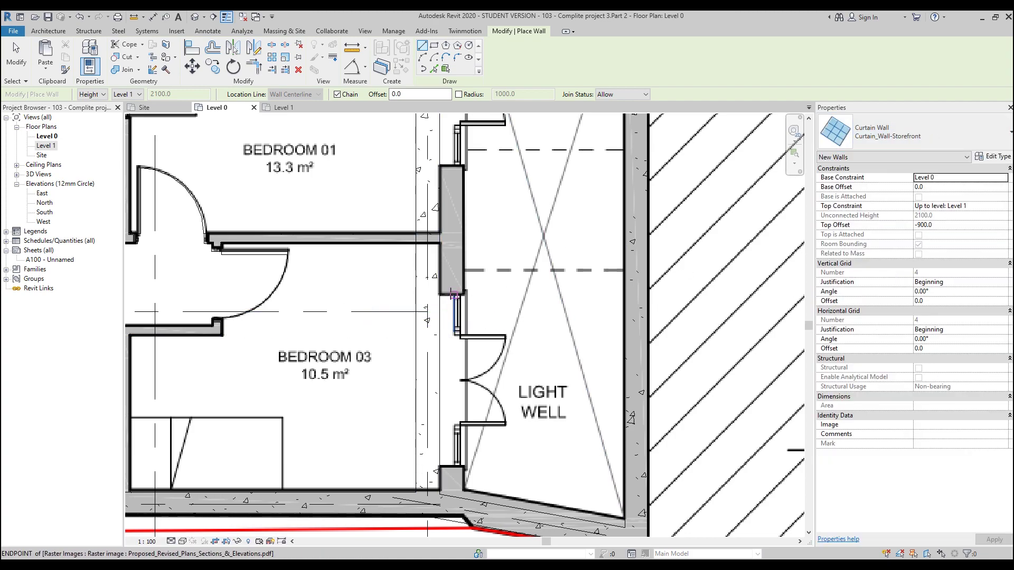
# Try to draw the storefront curtain wall across the Bedroom 03 light well opening between its two wall piers.
pyautogui.click(465, 292)
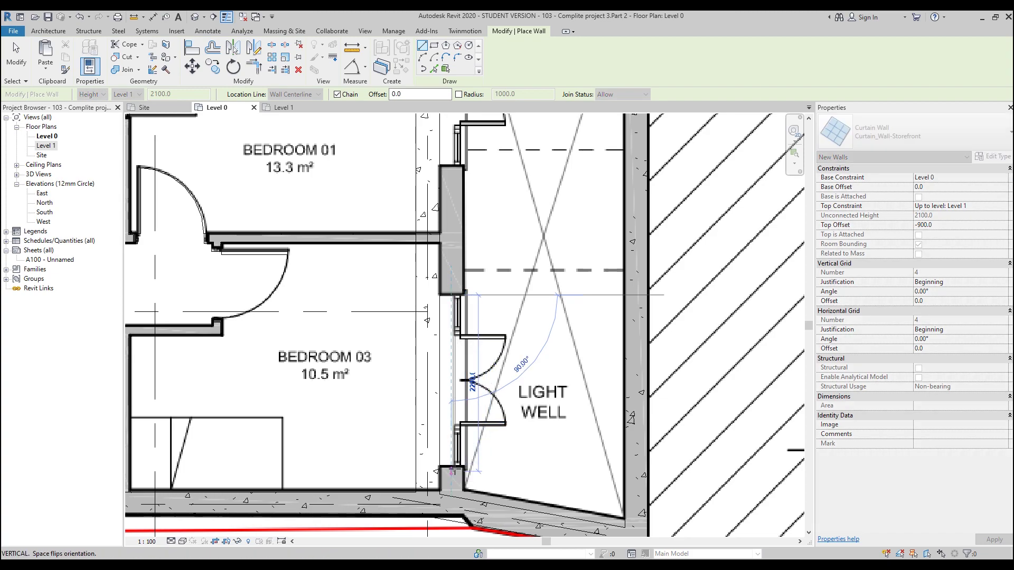
pyautogui.scroll(3, 452, 470)
pyautogui.click(452, 471)
pyautogui.scroll(-4, 453, 470)
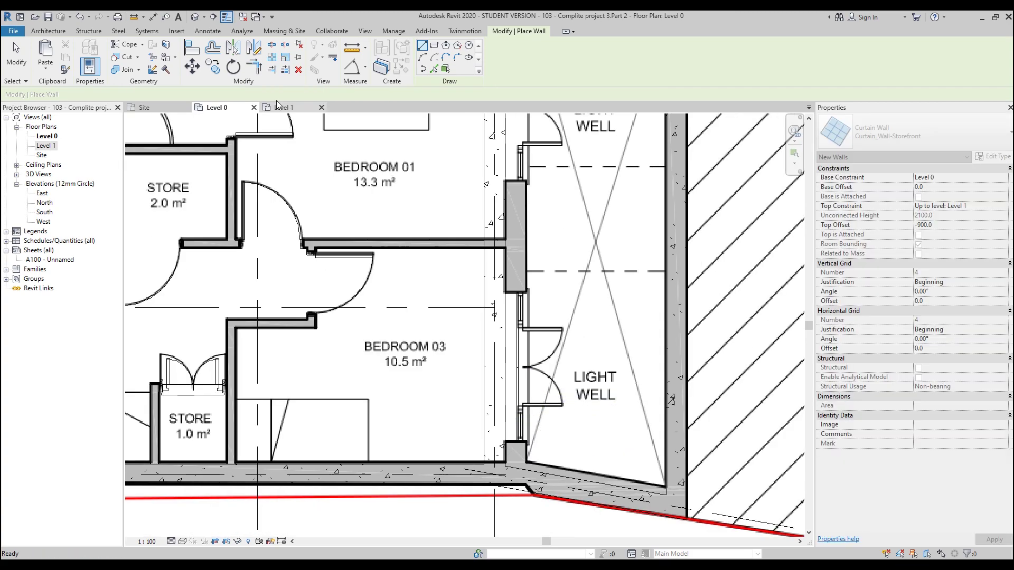
pyautogui.press('Escape')
# Examine the light well facade in the default 3D view and the study window above it in the Level 1 plan.
pyautogui.click(200, 17)
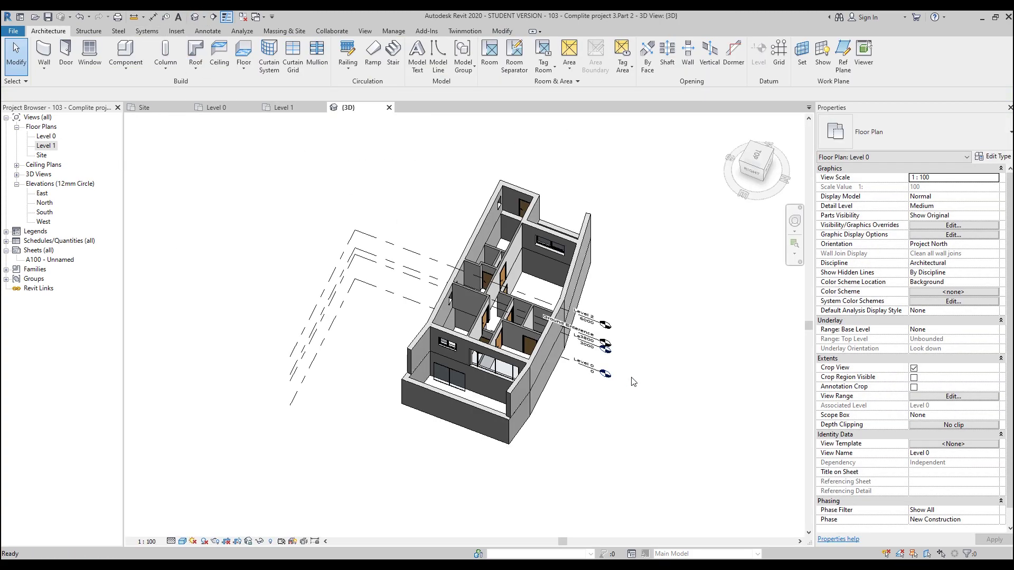
pyautogui.scroll(5, 442, 405)
pyautogui.keyDown('shift'); pyautogui.moveTo(464, 340); pyautogui.dragTo(412, 301, button='middle'); pyautogui.keyUp('shift')
pyautogui.scroll(3, 473, 303)
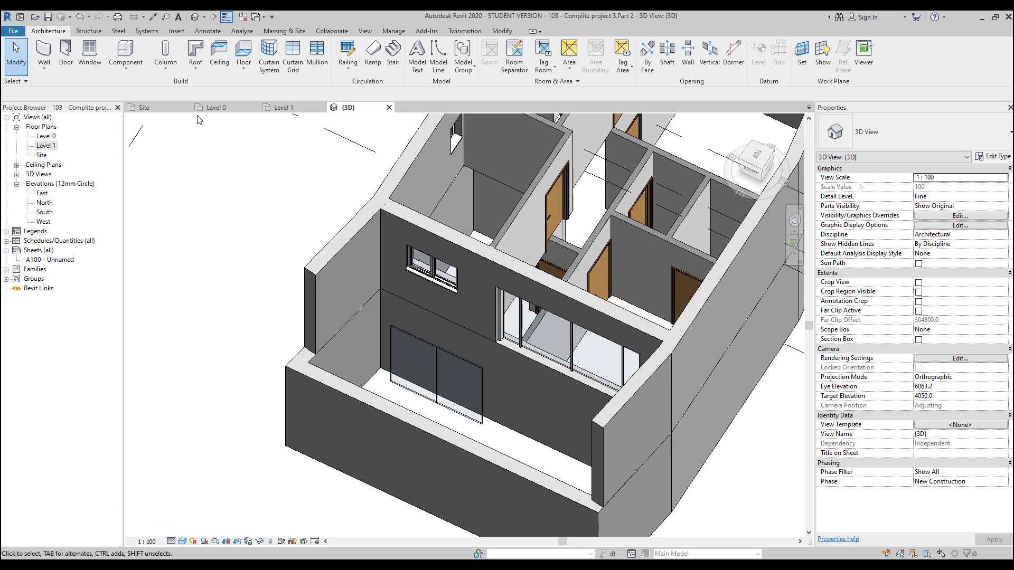
pyautogui.click(283, 107)
pyautogui.moveTo(582, 388); pyautogui.dragTo(561, 161, button='middle')
pyautogui.scroll(3, 469, 350)
pyautogui.scroll(-3, 469, 350)
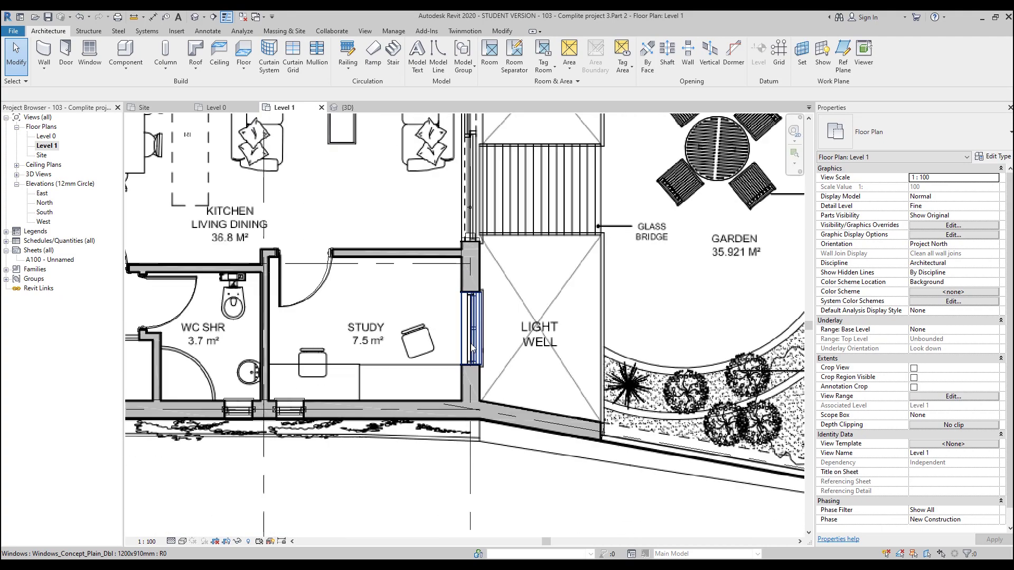
# Return to Level 0 and try to draw a Curtain_Wall-Storefront wall along the retaining wall's centreline at the Bedroom 03 opening.
pyautogui.click(224, 106)
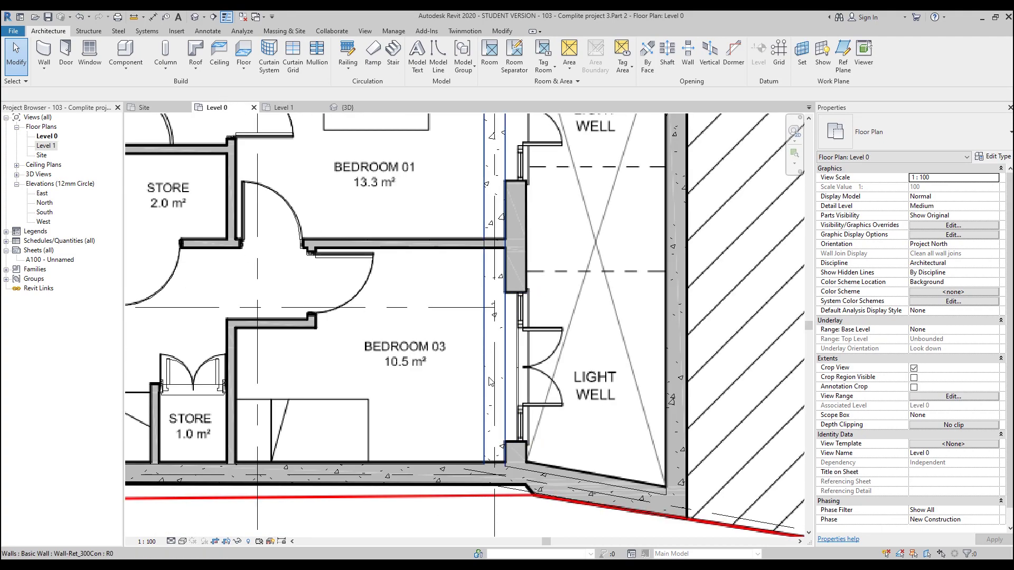
pyautogui.click(521, 379)
pyautogui.press('Escape')
pyautogui.scroll(3, 522, 381)
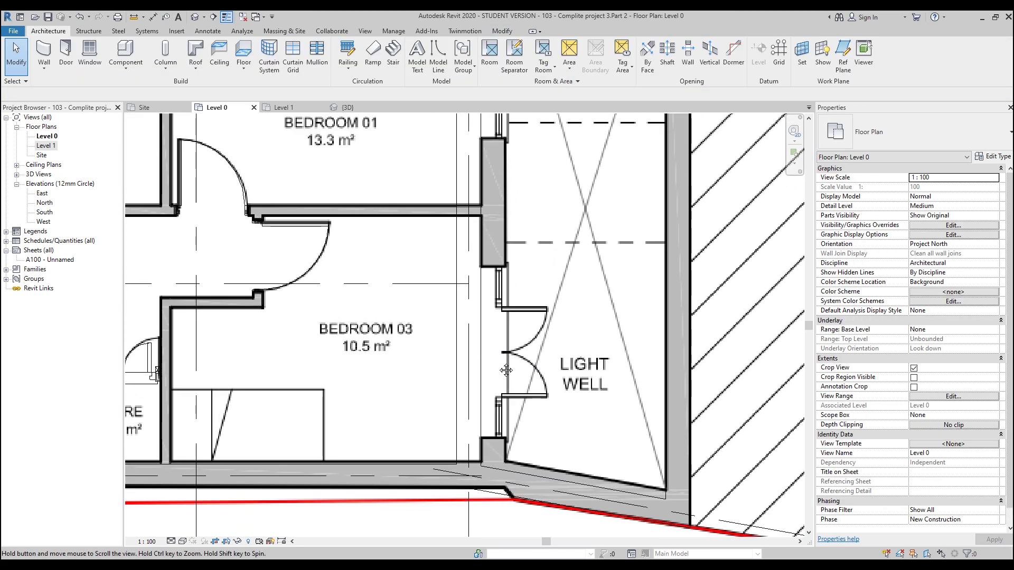
pyautogui.click(42, 52)
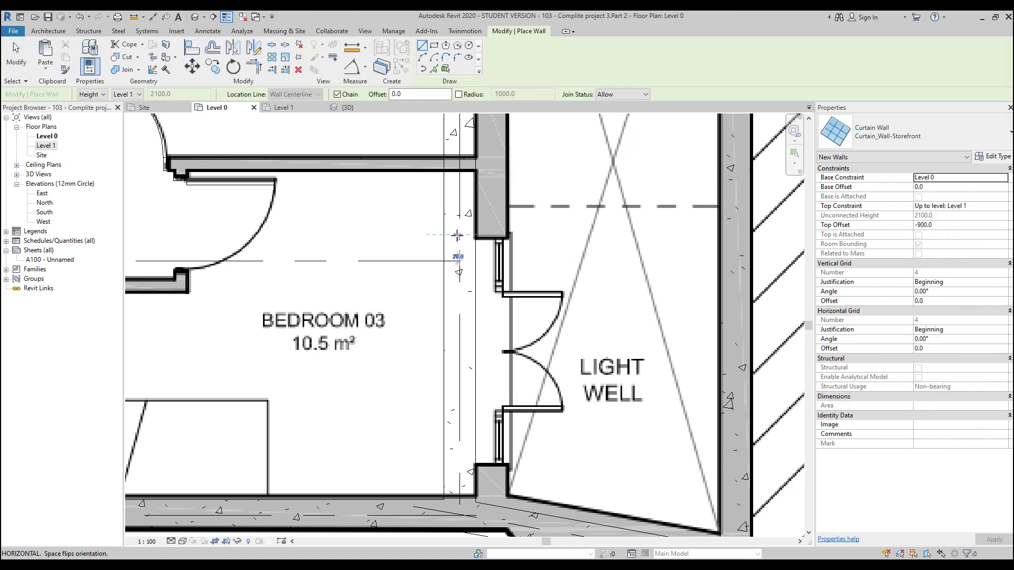
pyautogui.click(459, 236)
pyautogui.click(458, 467)
pyautogui.press('Escape')
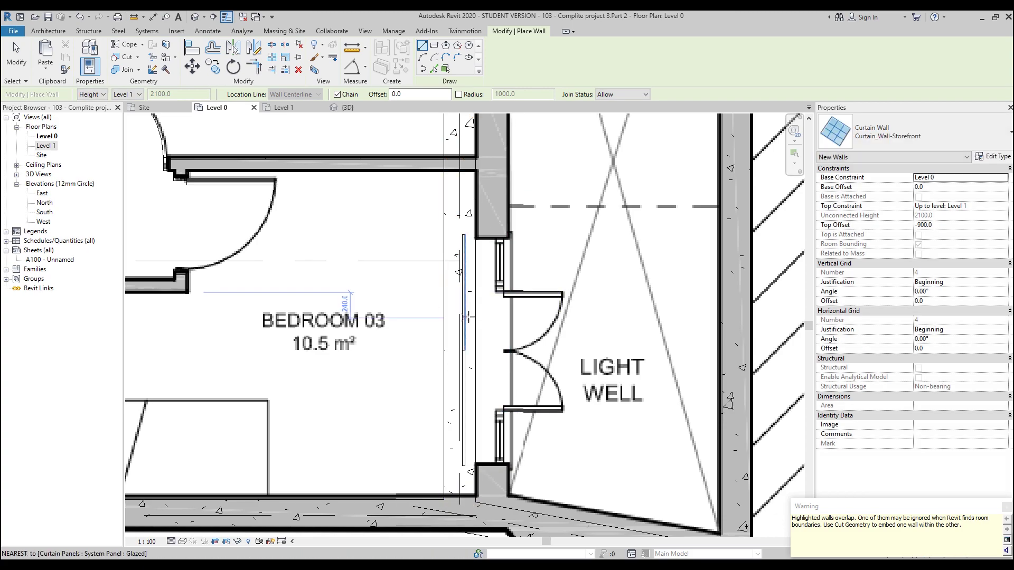
pyautogui.press('Escape')
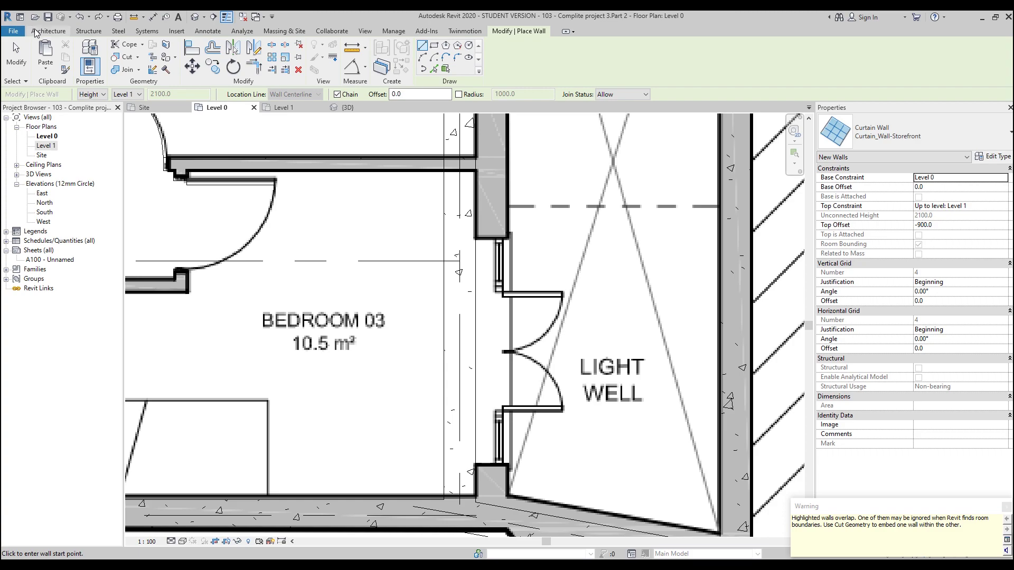
# Enable Automatically Embed in the type properties of Curtain_Wall-Storefront.
pyautogui.click(48, 31)
pyautogui.click(901, 145)
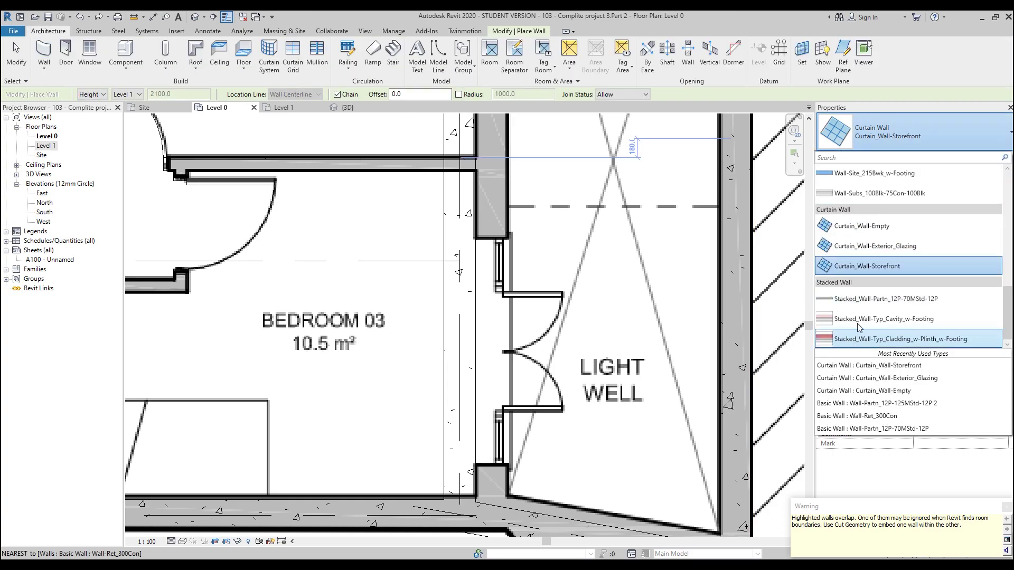
pyautogui.click(903, 252)
pyautogui.click(993, 156)
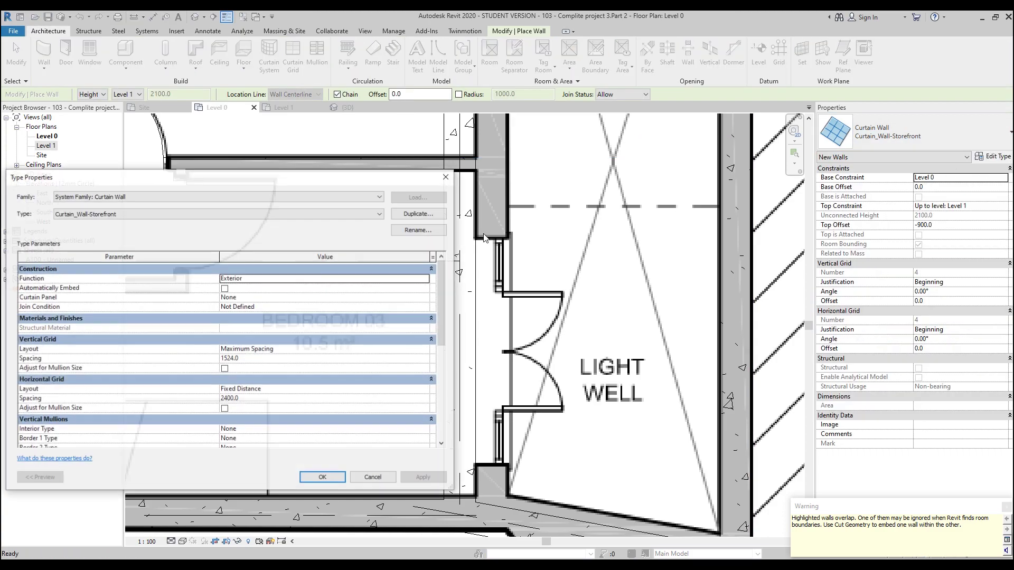
pyautogui.click(225, 289)
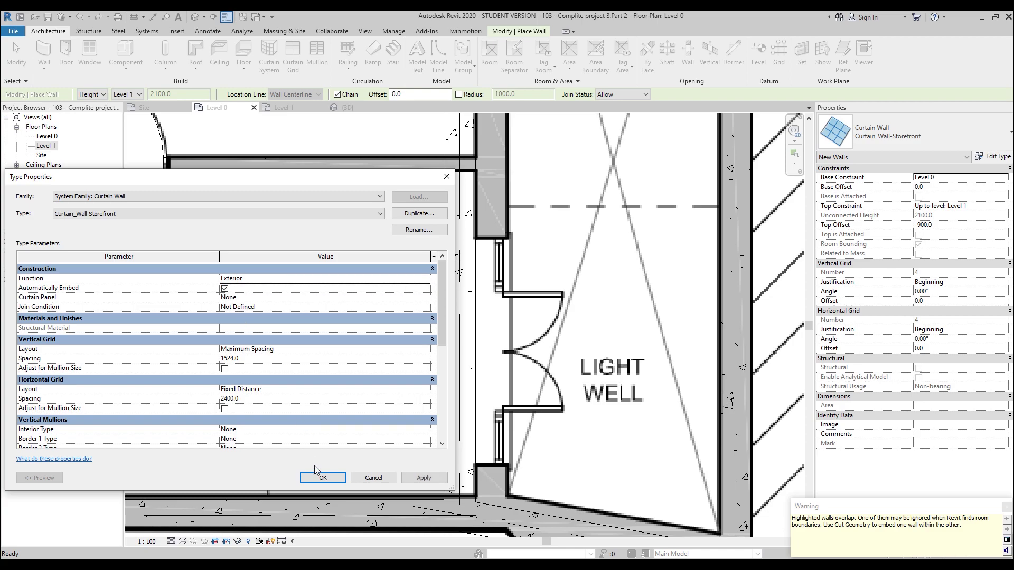
pyautogui.click(322, 478)
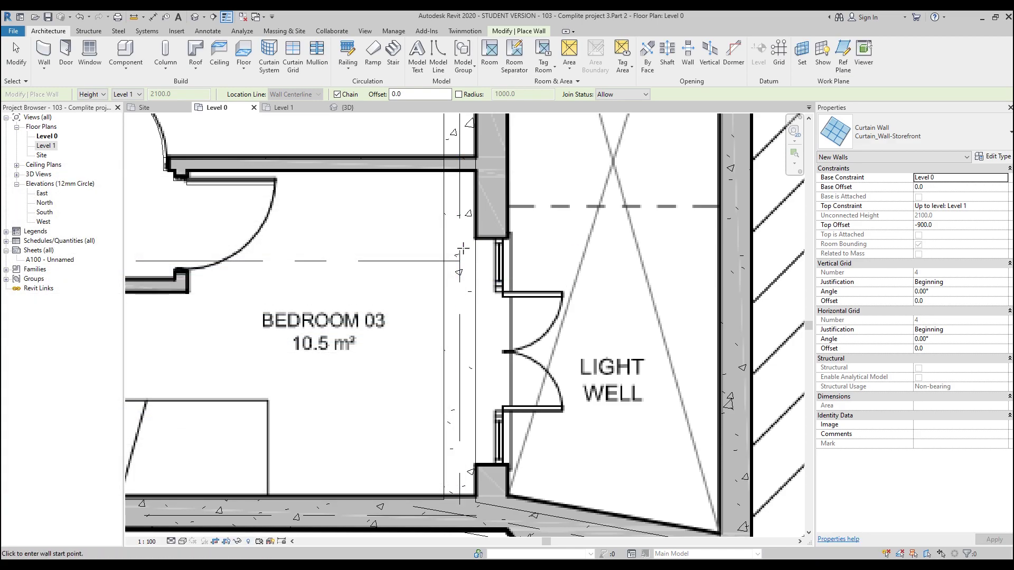
# Draw storefront curtain walls along the retaining wall at the Bedroom 03 opening, about 2160 mm long, and at the Bedroom 01 light well opening.
pyautogui.click(459, 236)
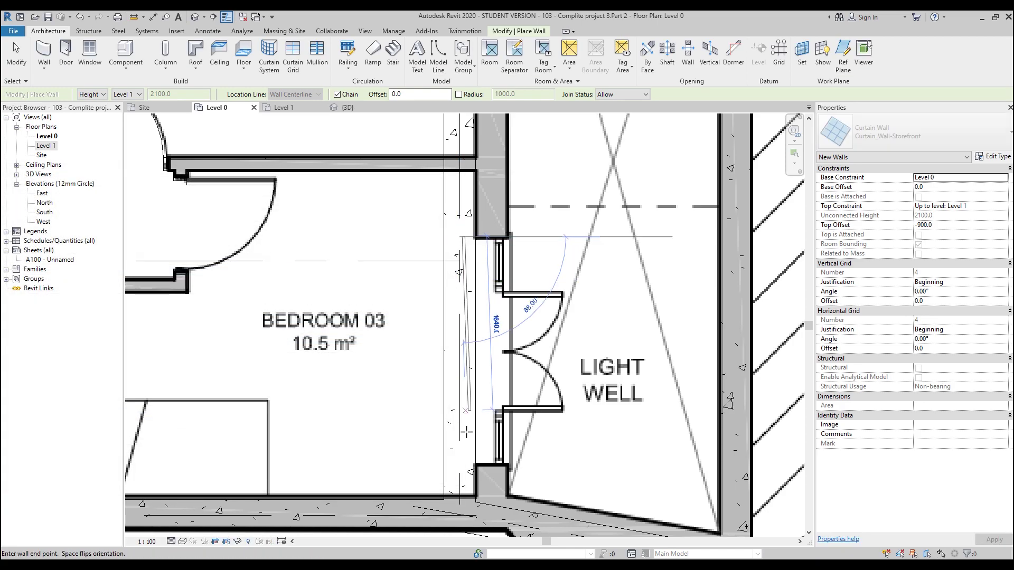
pyautogui.click(460, 466)
pyautogui.keyDown('ctrl'); pyautogui.scroll(5, 467, 258); pyautogui.keyUp('ctrl')
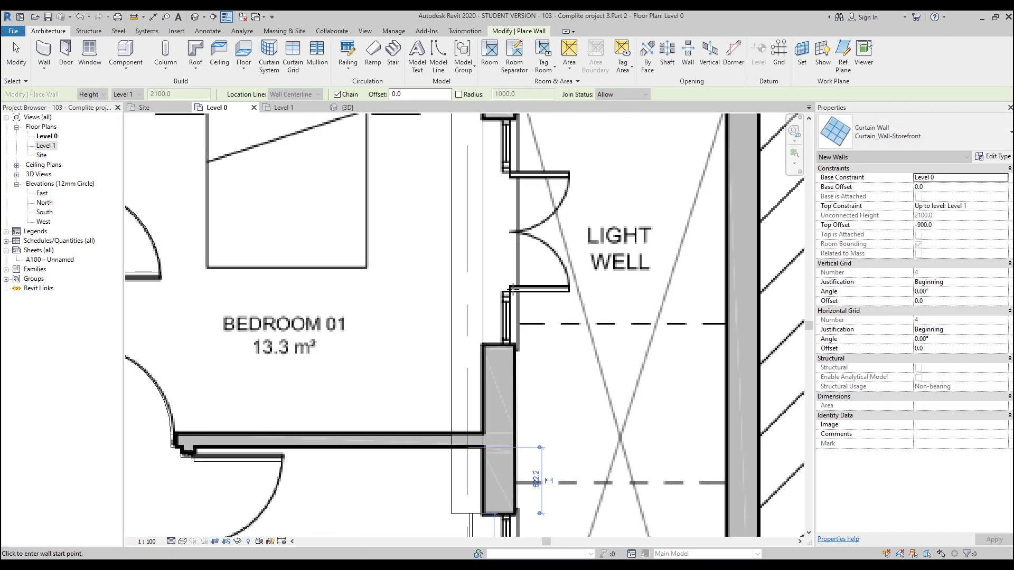
pyautogui.click(467, 257)
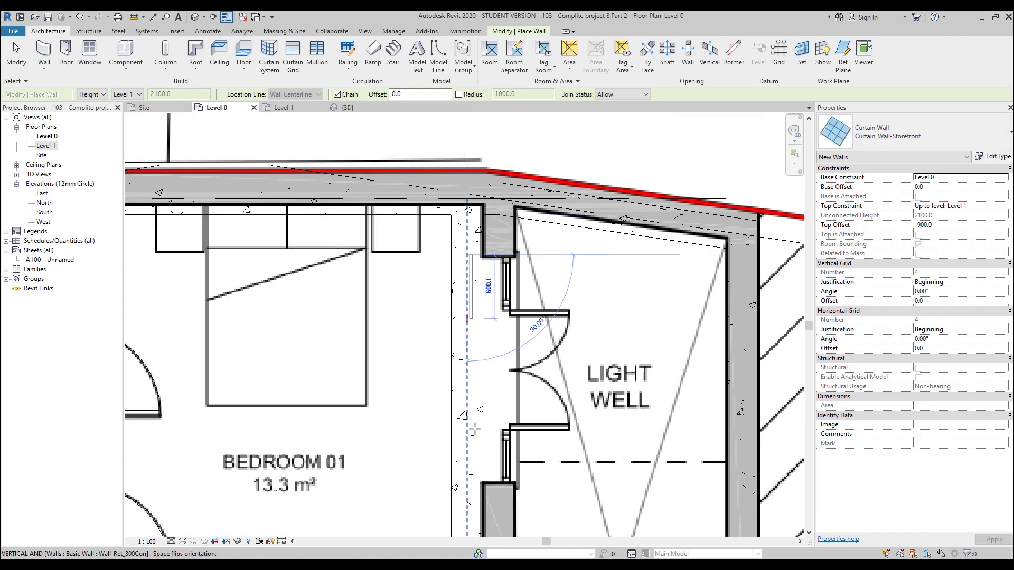
pyautogui.scroll(-3, 467, 484)
# Draw a storefront curtain wall about 2160 mm long along the retaining wall at the Bedroom 02 light well opening.
pyautogui.moveTo(467, 484); pyautogui.dragTo(718, 298, button='middle')
pyautogui.scroll(3, 436, 271)
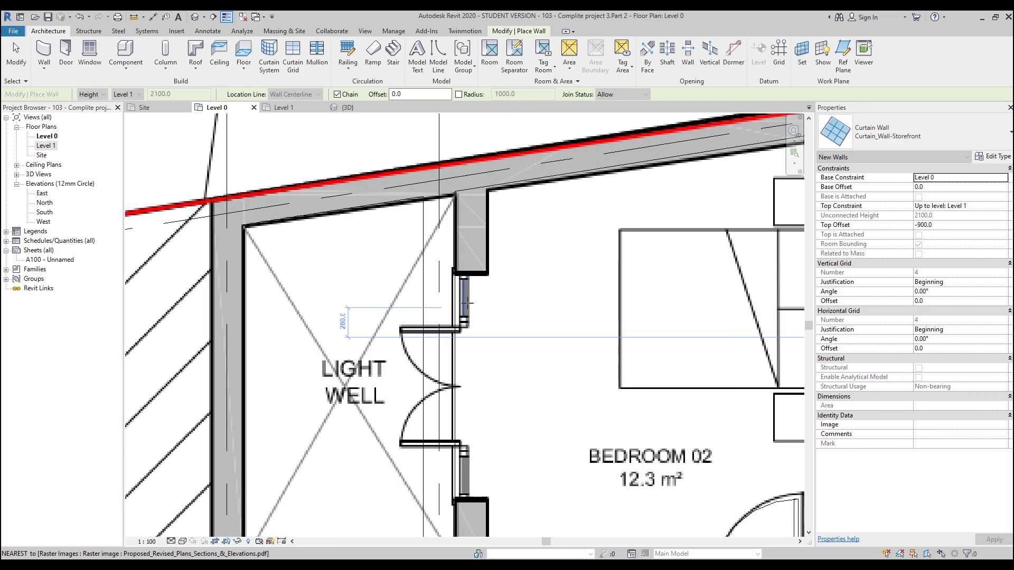
pyautogui.click(438, 272)
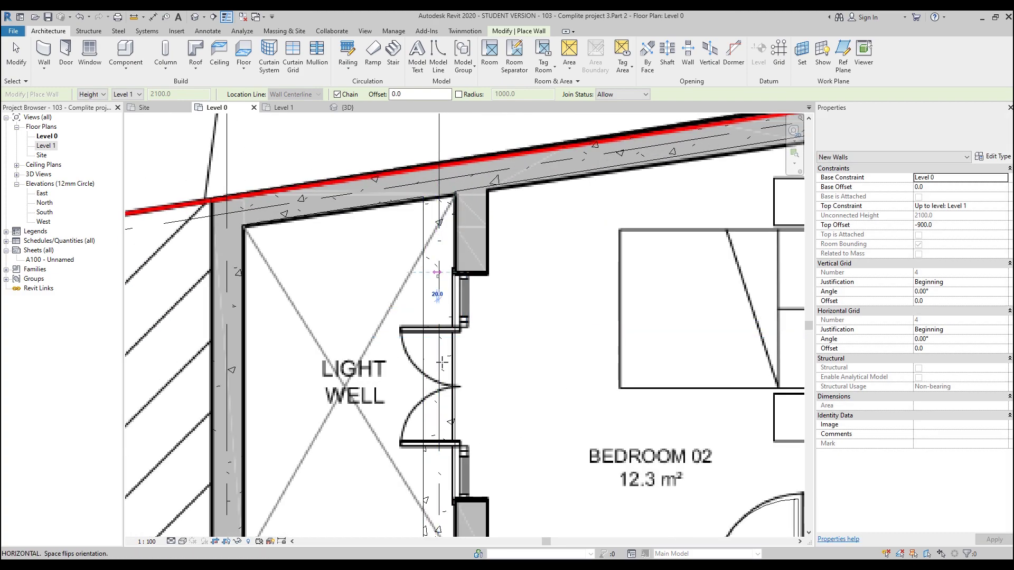
pyautogui.press('Escape')
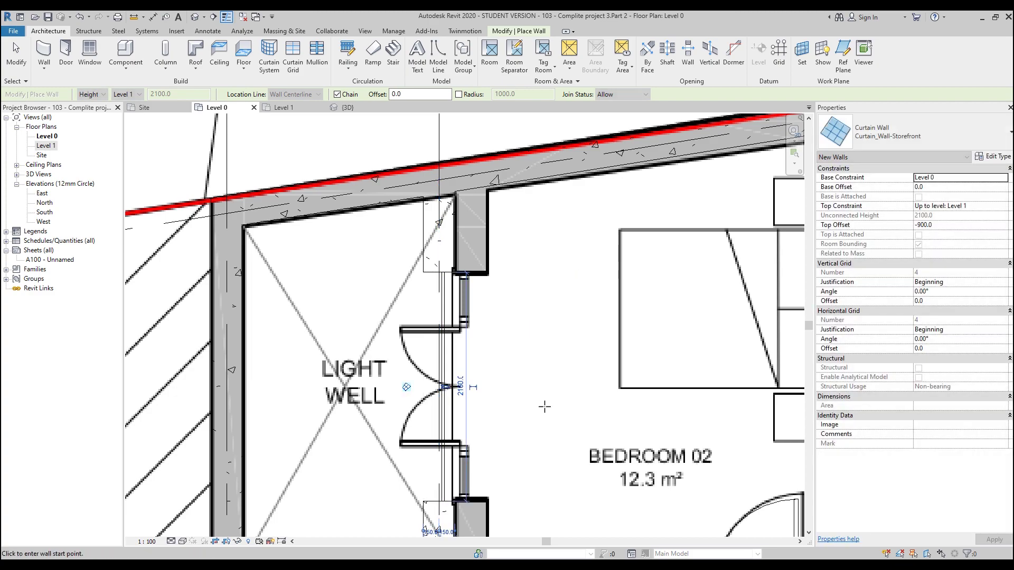
pyautogui.press('Escape')
# Finish wall placement and select the storefront curtain wall at the Bedroom 03 light well opening.
pyautogui.scroll(-3, 532, 381)
pyautogui.moveTo(766, 449); pyautogui.dragTo(231, 287, button='middle')
pyautogui.scroll(3, 400, 300)
pyautogui.scroll(2, 399, 300)
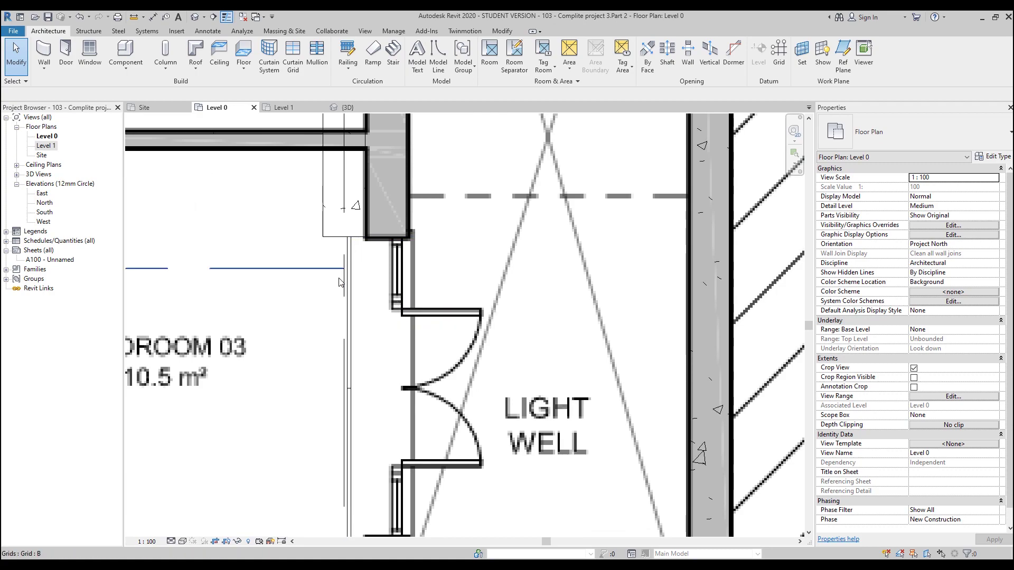
pyautogui.click(351, 305)
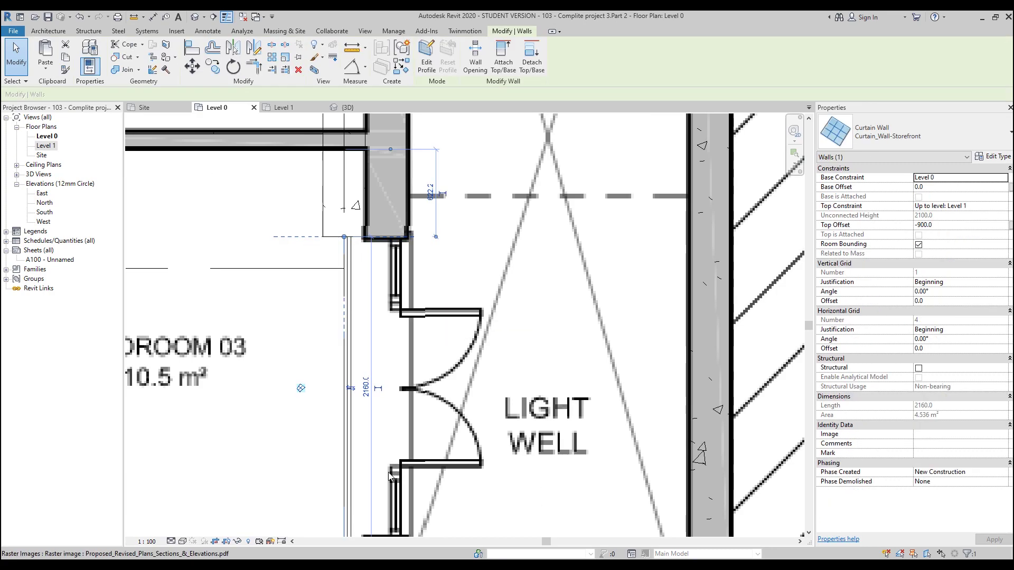
pyautogui.moveTo(426, 470); pyautogui.dragTo(505, 444, button='middle')
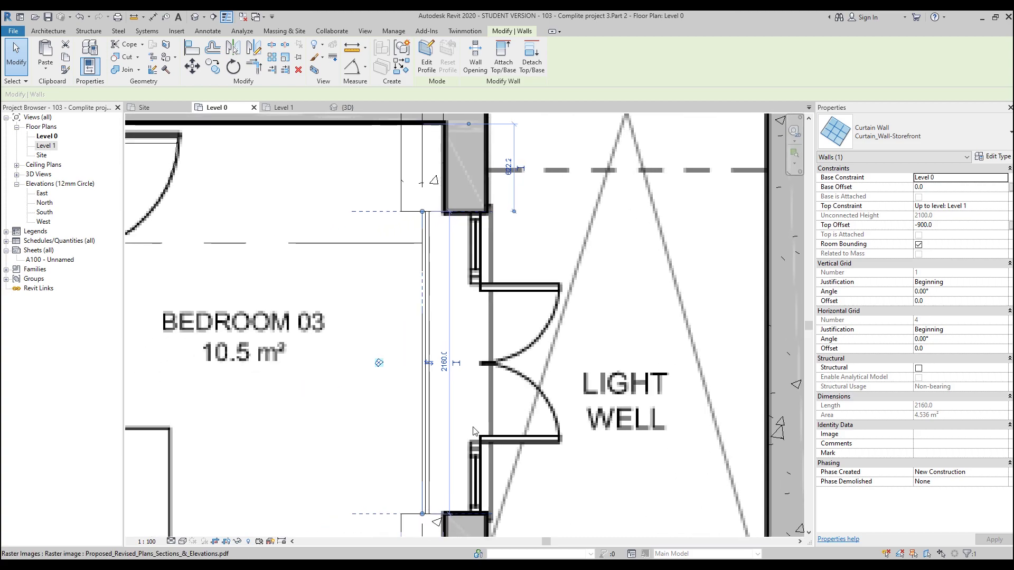
pyautogui.click(352, 48)
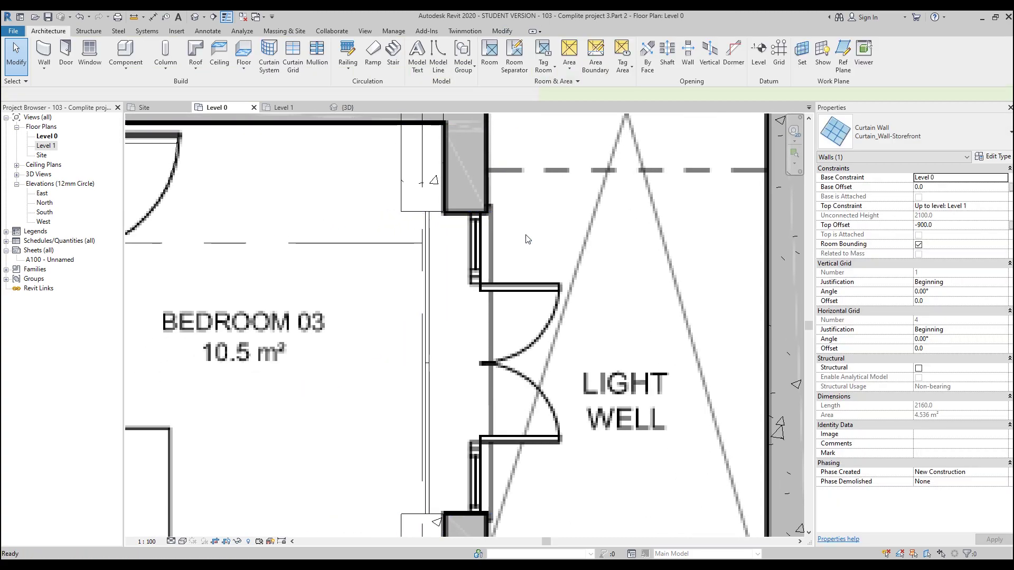
pyautogui.click(425, 212)
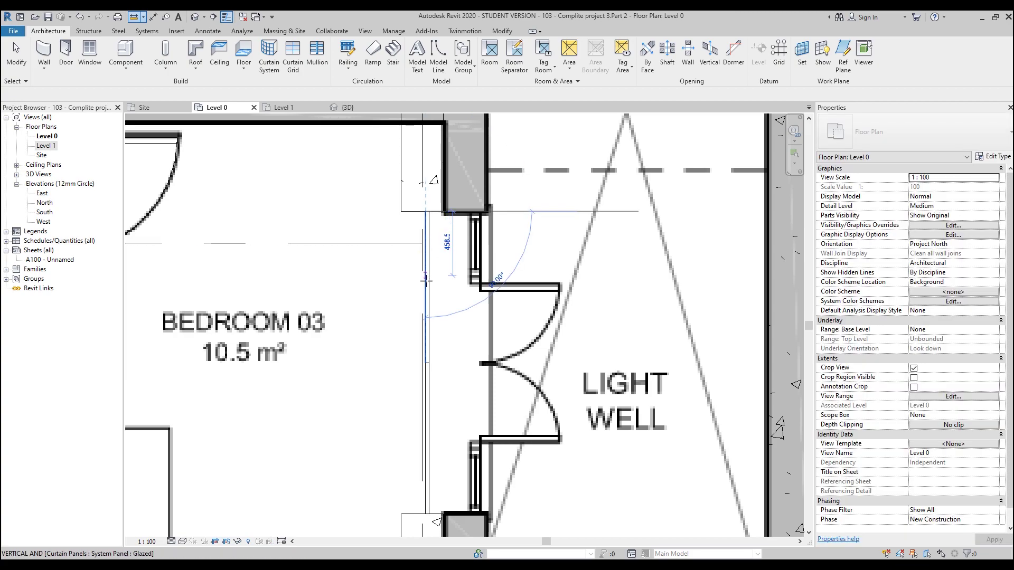
pyautogui.press('Escape')
pyautogui.press('Escape')
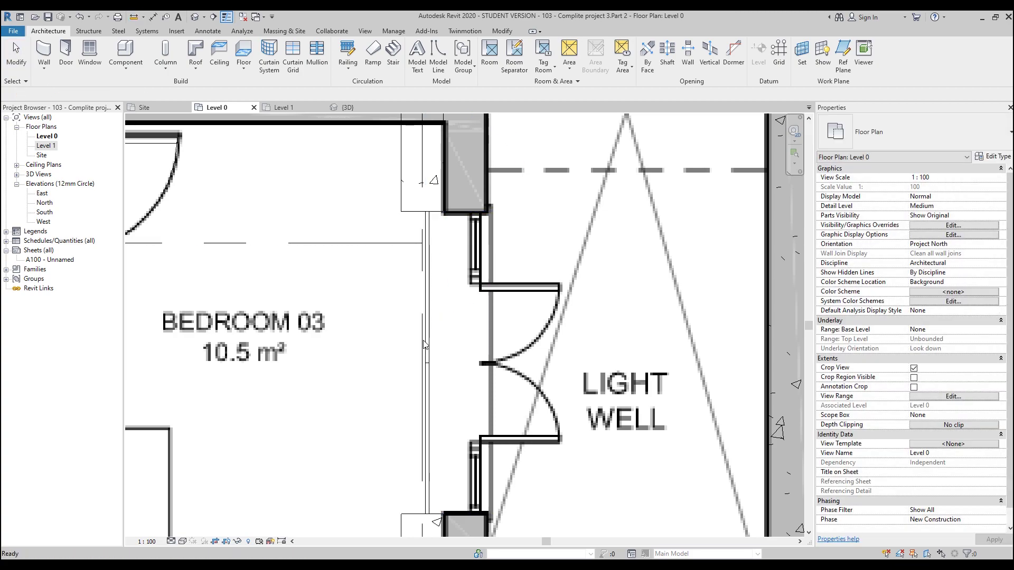
# Isolate the Bedroom 03 storefront curtain wall in a 3D selection box and turn the view to face its right side.
pyautogui.click(427, 317)
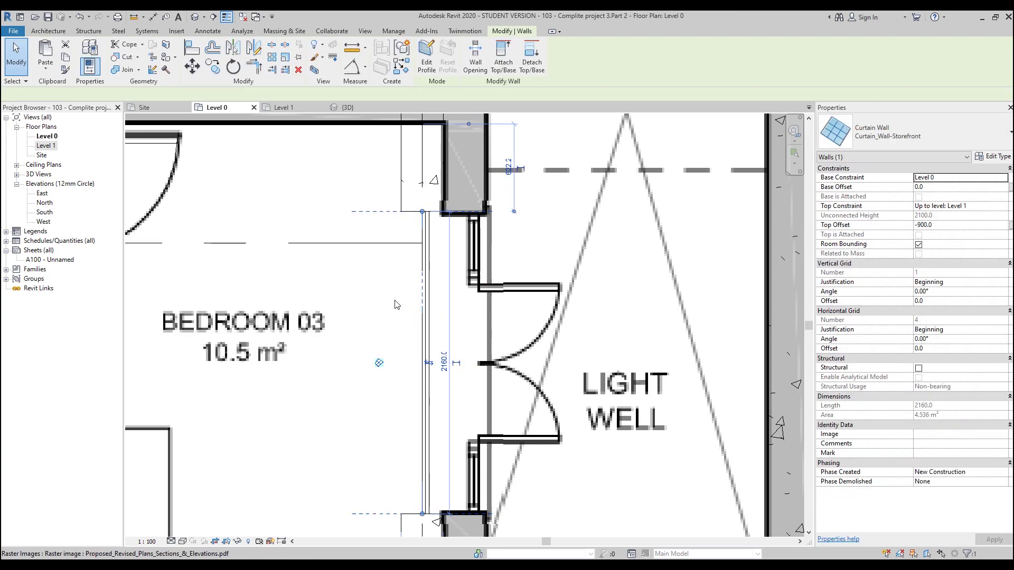
pyautogui.scroll(-3, 412, 246)
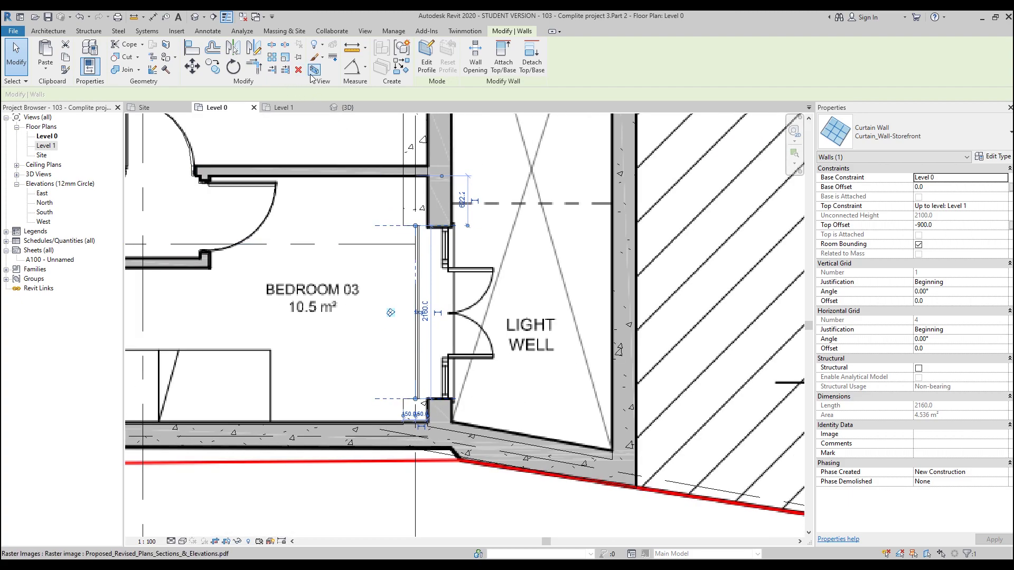
pyautogui.click(314, 70)
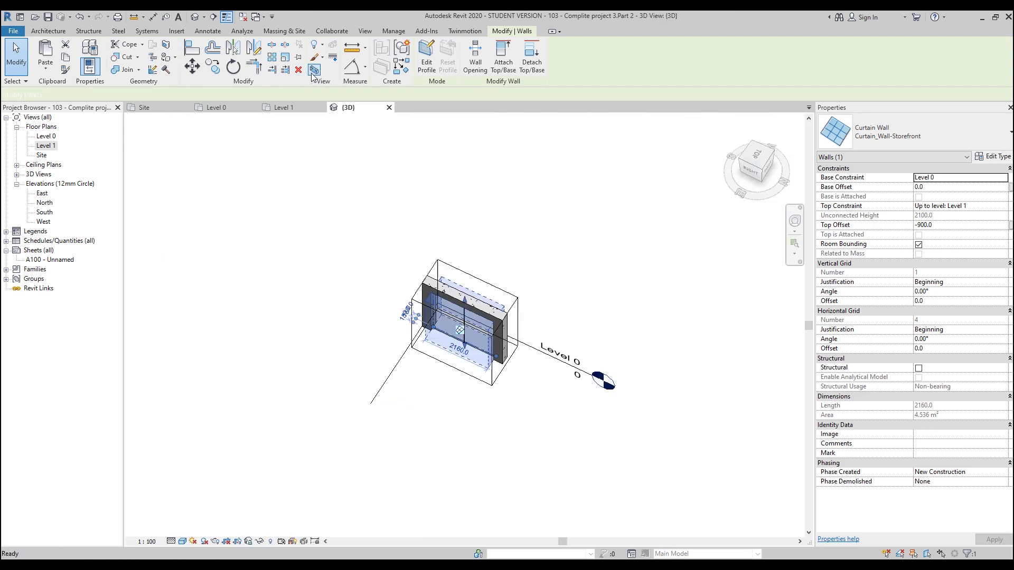
pyautogui.click(611, 297)
pyautogui.keyDown('shift'); pyautogui.moveTo(585, 290); pyautogui.dragTo(486, 326, button='middle'); pyautogui.keyUp('shift')
pyautogui.scroll(2, 485, 327)
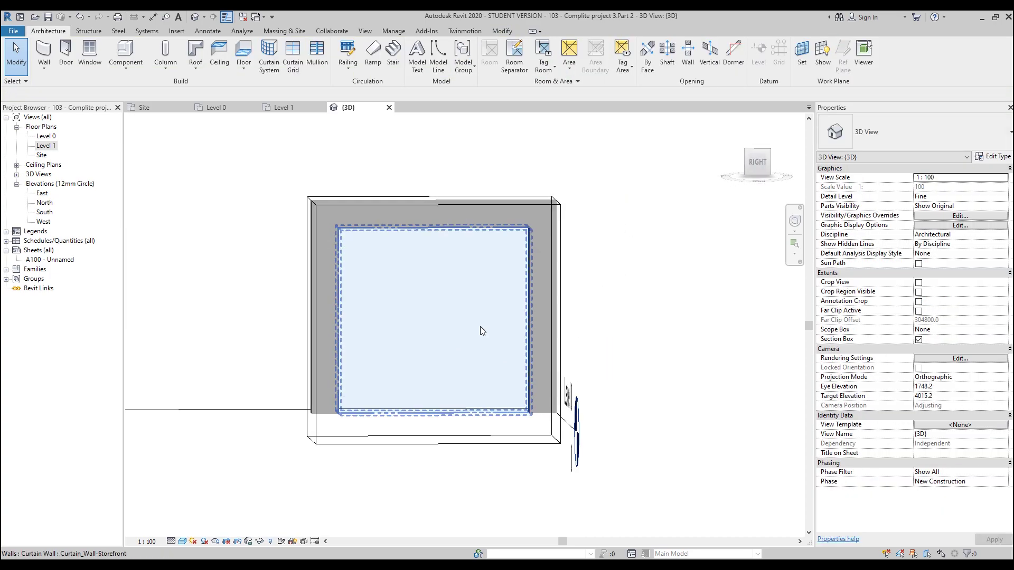
# Add two vertical curtain grid lines to the storefront wall, each 360 mm in from a side edge.
pyautogui.click(480, 326)
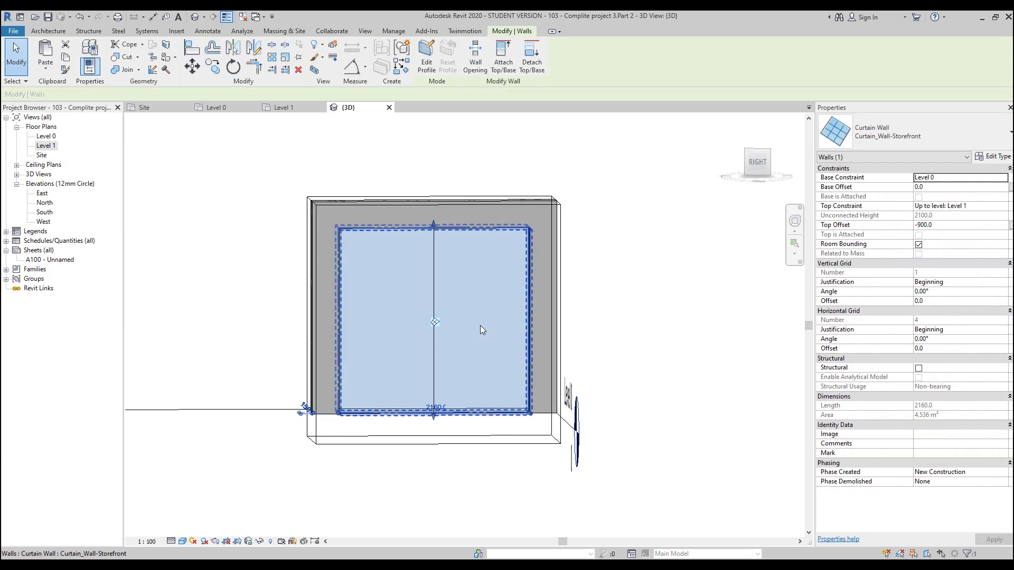
pyautogui.click(48, 31)
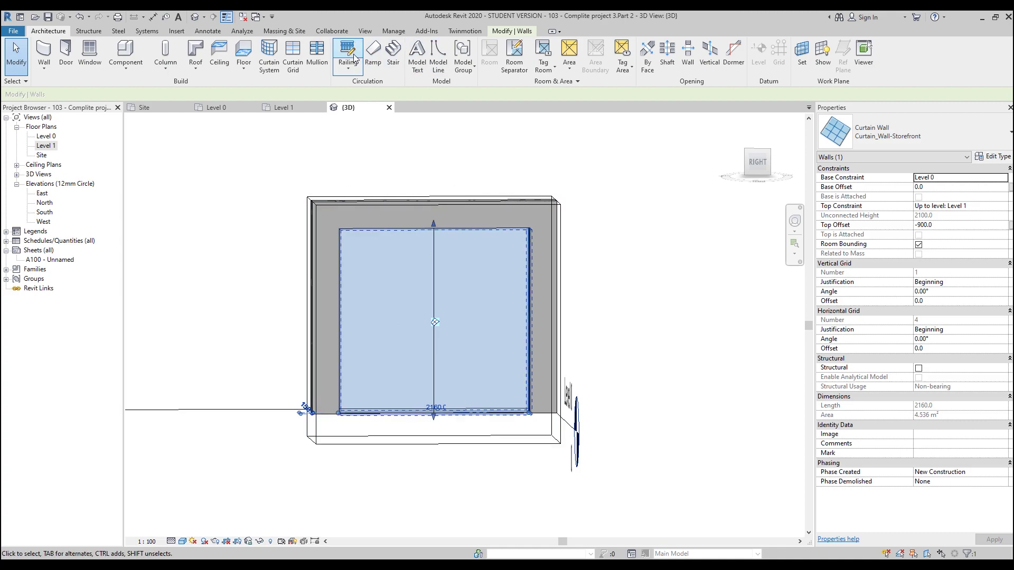
pyautogui.click(293, 55)
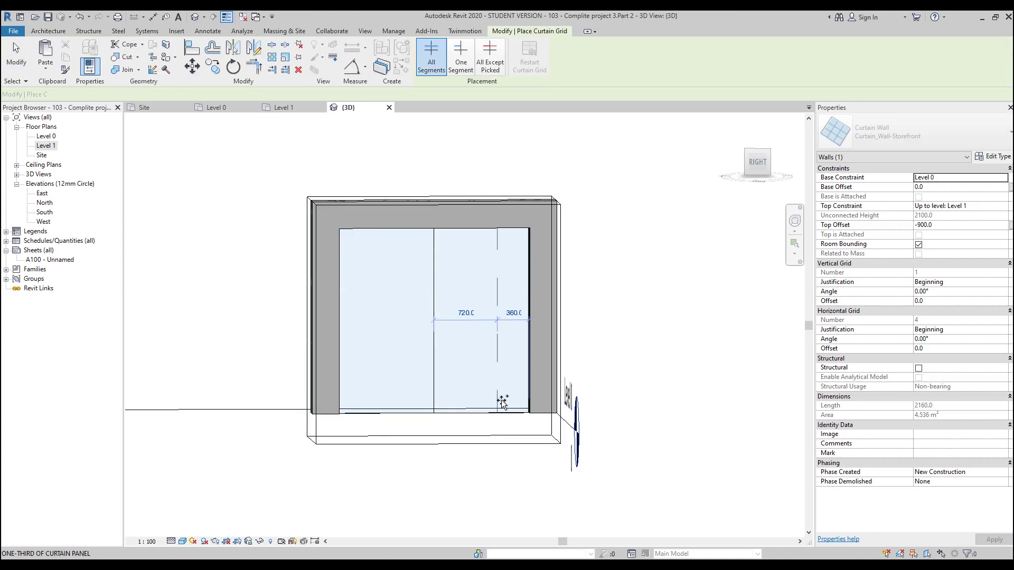
pyautogui.click(499, 399)
pyautogui.click(369, 412)
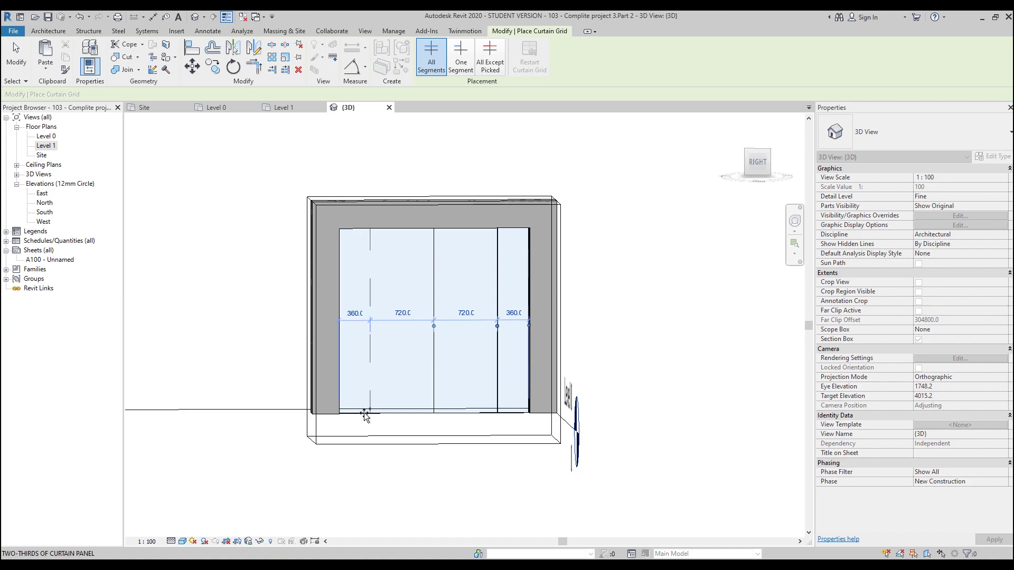
pyautogui.press('Escape')
# Unpin and delete the middle vertical grid line of the curtain wall.
pyautogui.click(434, 373)
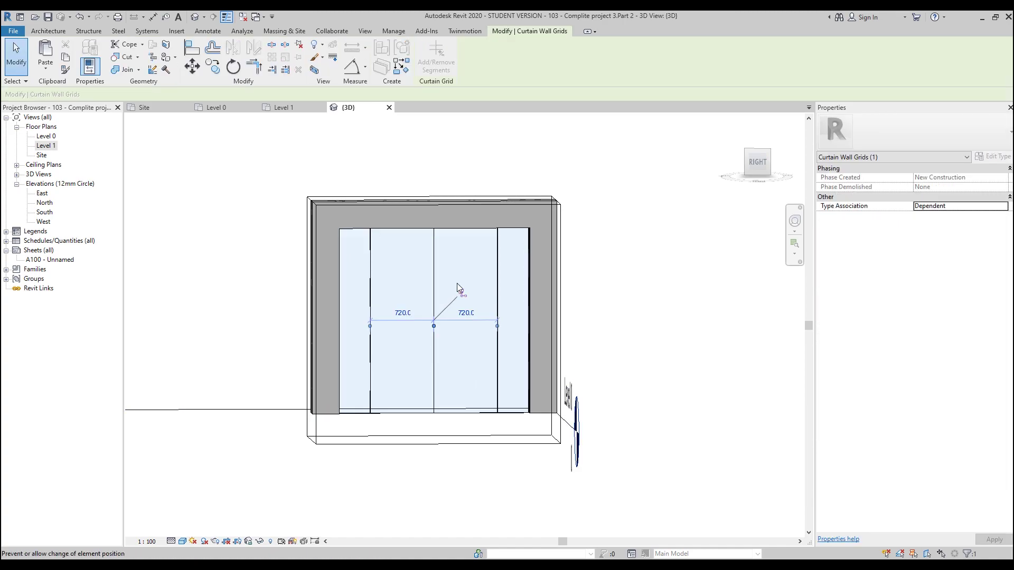
pyautogui.click(462, 293)
pyautogui.press('Delete')
# Set the two remaining vertical grid lines to 500 mm from the curtain wall's side edges.
pyautogui.click(498, 348)
pyautogui.click(514, 314)
pyautogui.write('500')
pyautogui.press('Return')
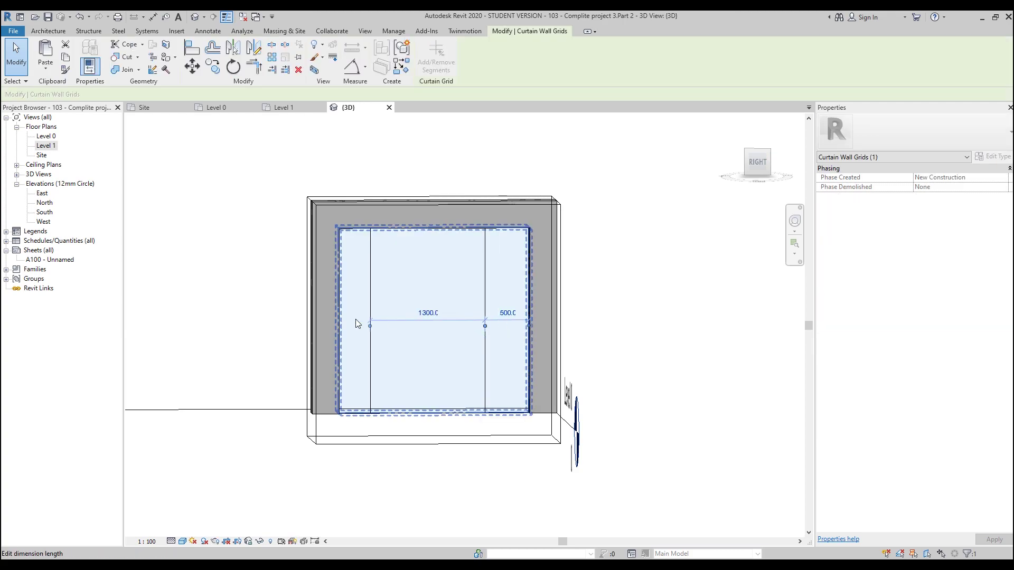
pyautogui.click(372, 350)
pyautogui.click(355, 314)
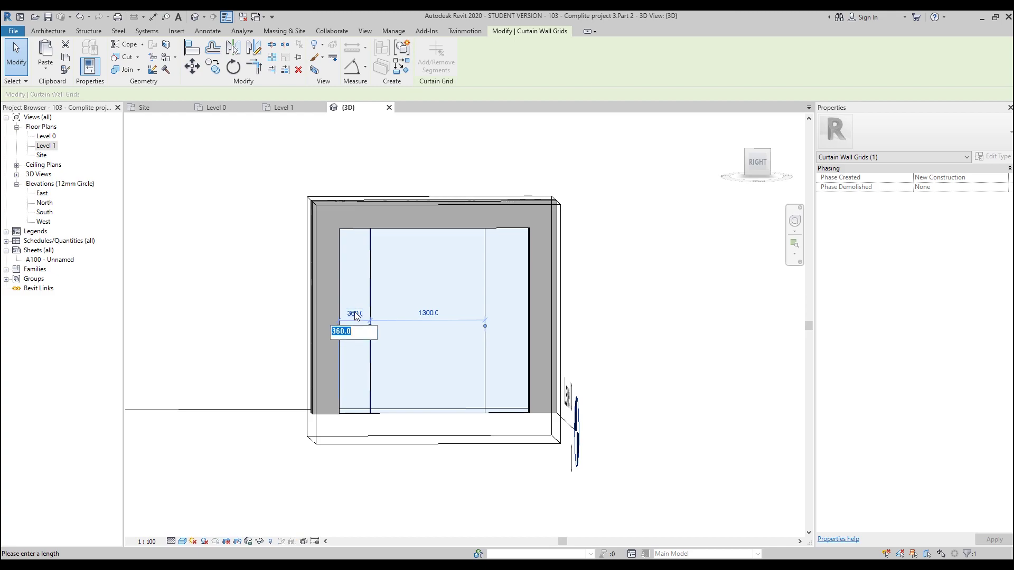
pyautogui.write('5')
pyautogui.press('Return')
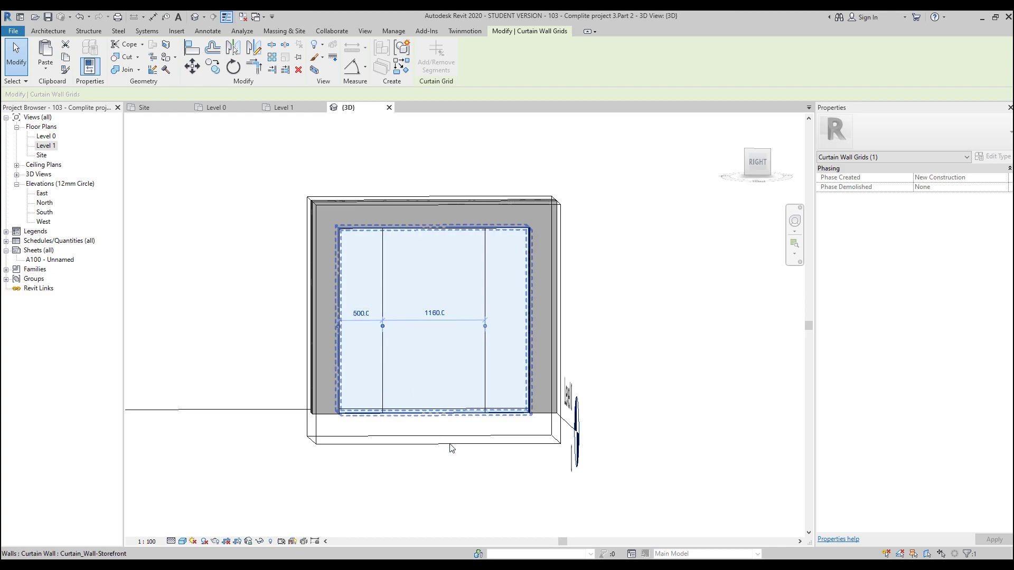
pyautogui.press('Escape')
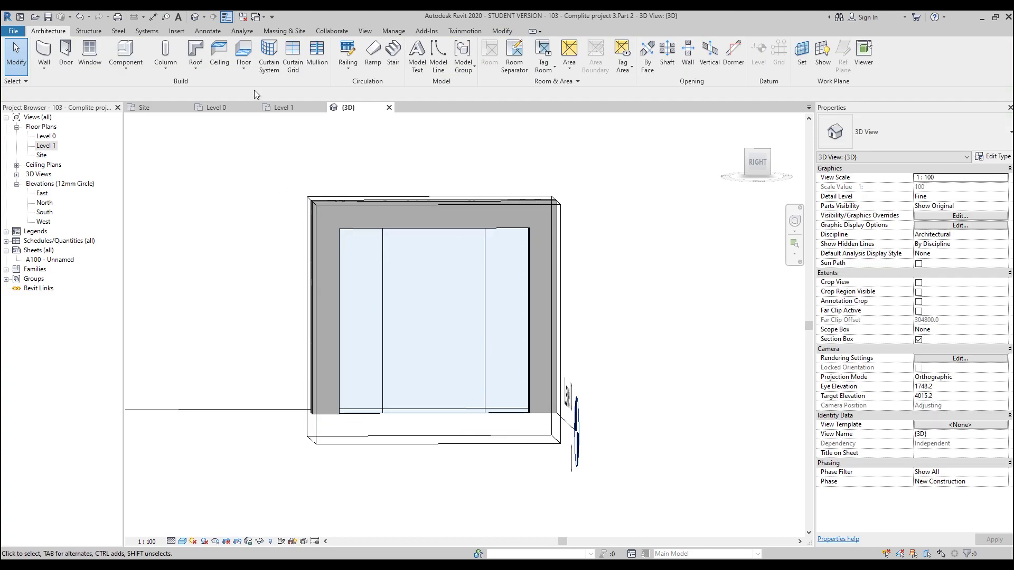
# Place 50x150mm Rectangular Mullions on the two vertical curtain grid lines.
pyautogui.click(317, 53)
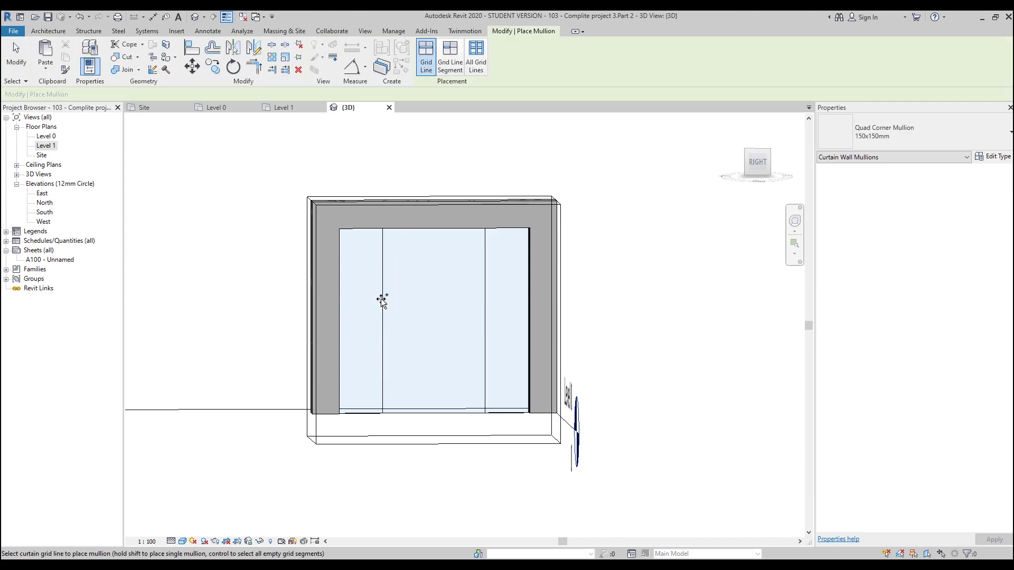
pyautogui.click(898, 132)
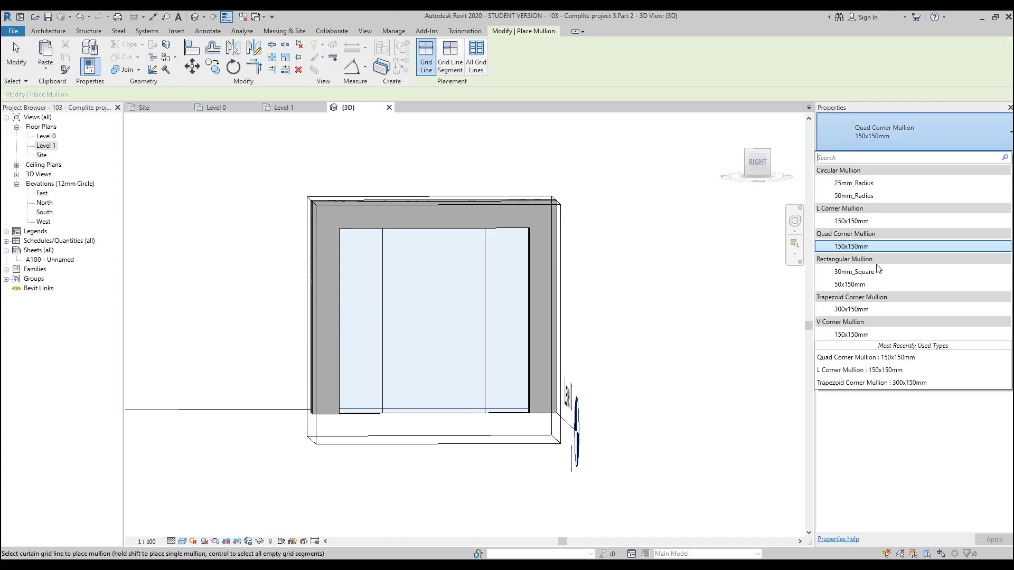
pyautogui.click(870, 285)
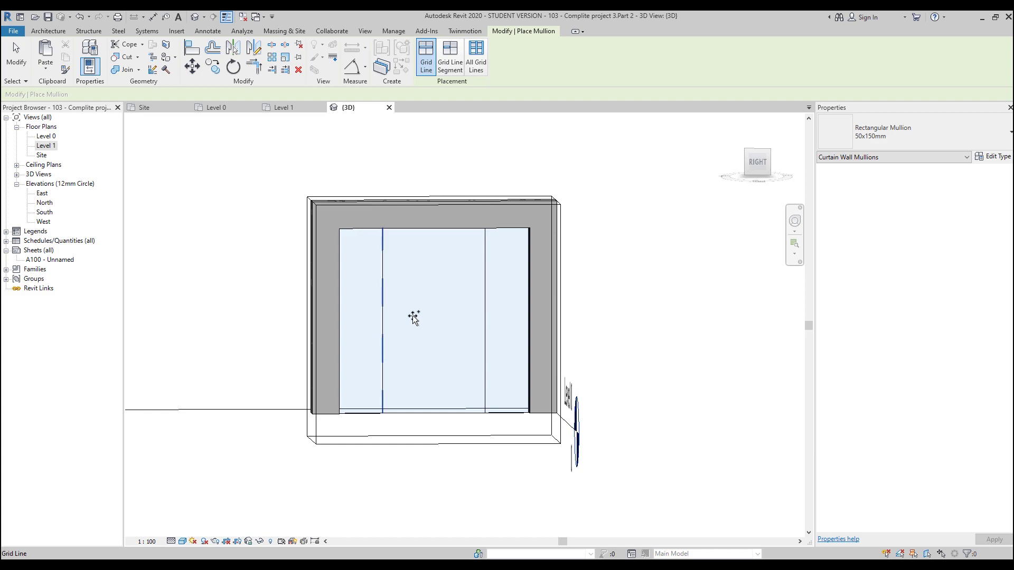
pyautogui.click(384, 318)
pyautogui.click(487, 318)
# Frame the curtain wall's two side edges and its top edge with the same rectangular mullion.
pyautogui.keyDown('shift'); pyautogui.moveTo(498, 334); pyautogui.dragTo(440, 241, button='middle'); pyautogui.keyUp('shift')
pyautogui.click(354, 330)
pyautogui.click(440, 240)
pyautogui.click(523, 284)
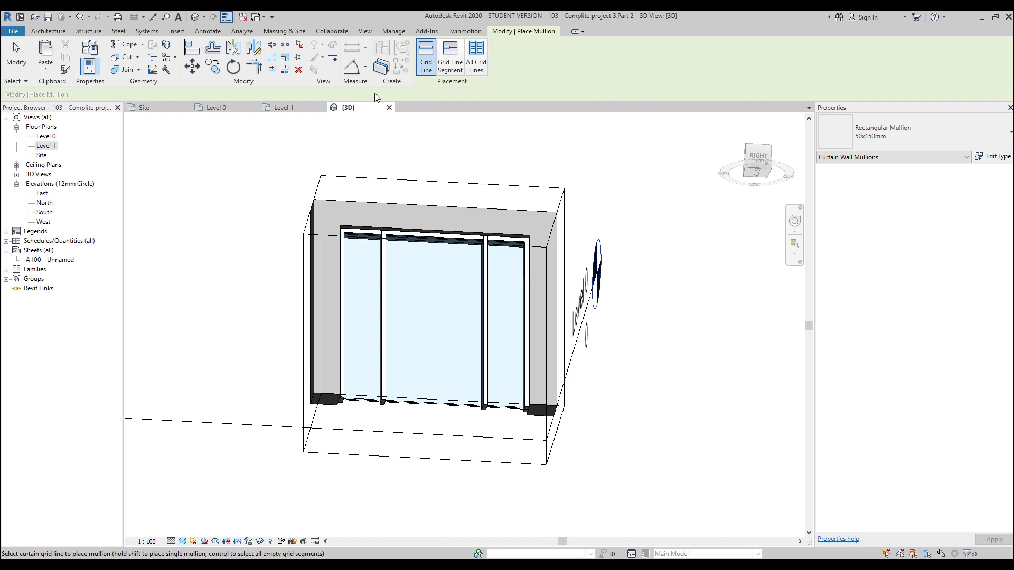
# Place mullions on single bottom-edge segments beneath the two narrow side panels, leaving out the central bay.
pyautogui.click(450, 58)
pyautogui.click(505, 408)
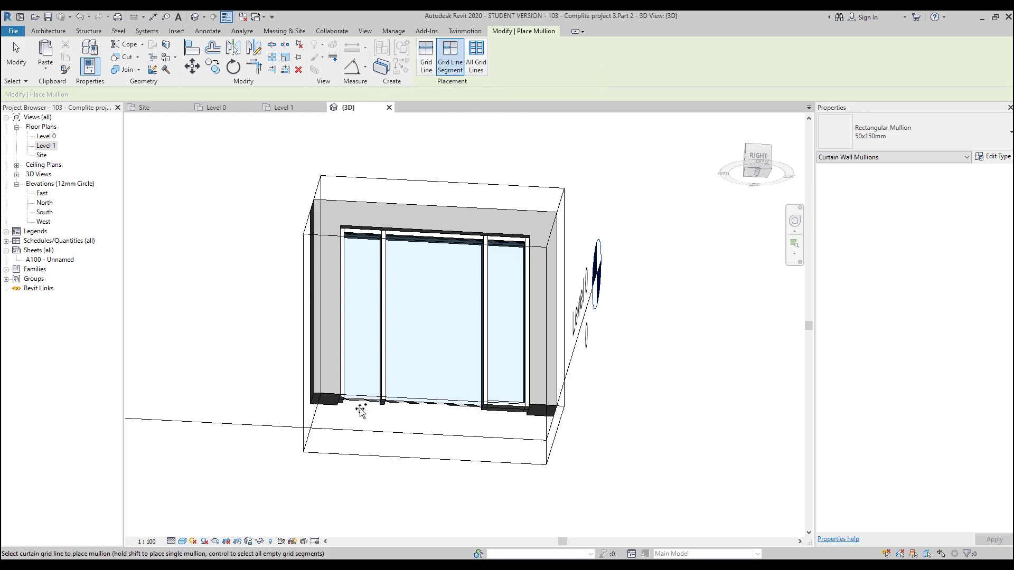
pyautogui.click(362, 402)
pyautogui.keyDown('shift'); pyautogui.moveTo(421, 324); pyautogui.dragTo(407, 423, button='middle'); pyautogui.keyUp('shift')
pyautogui.press('Escape')
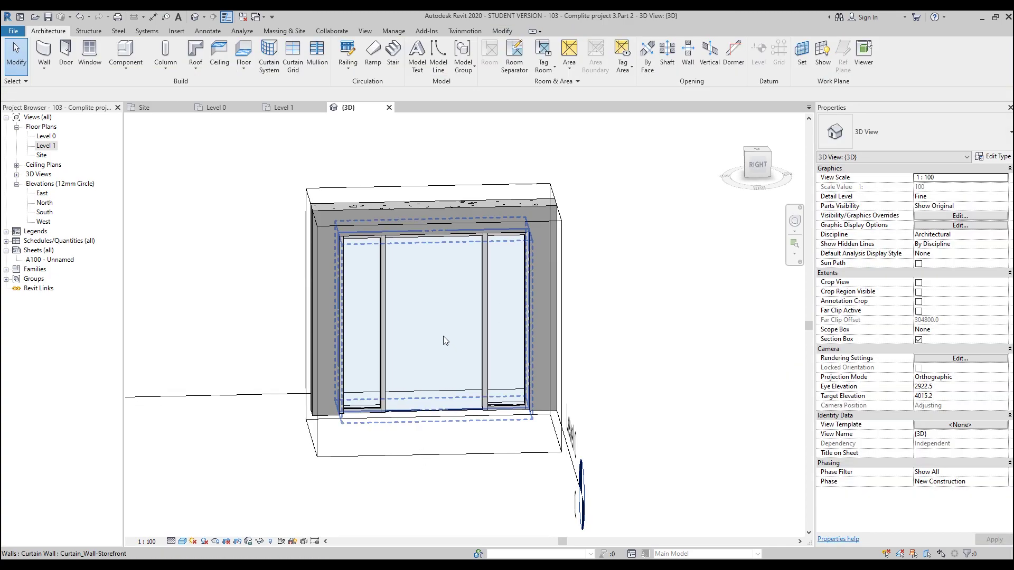
# Select the central glazed panel and look through the types available to replace it.
pyautogui.click(443, 336)
pyautogui.press('Tab')
pyautogui.click(445, 336)
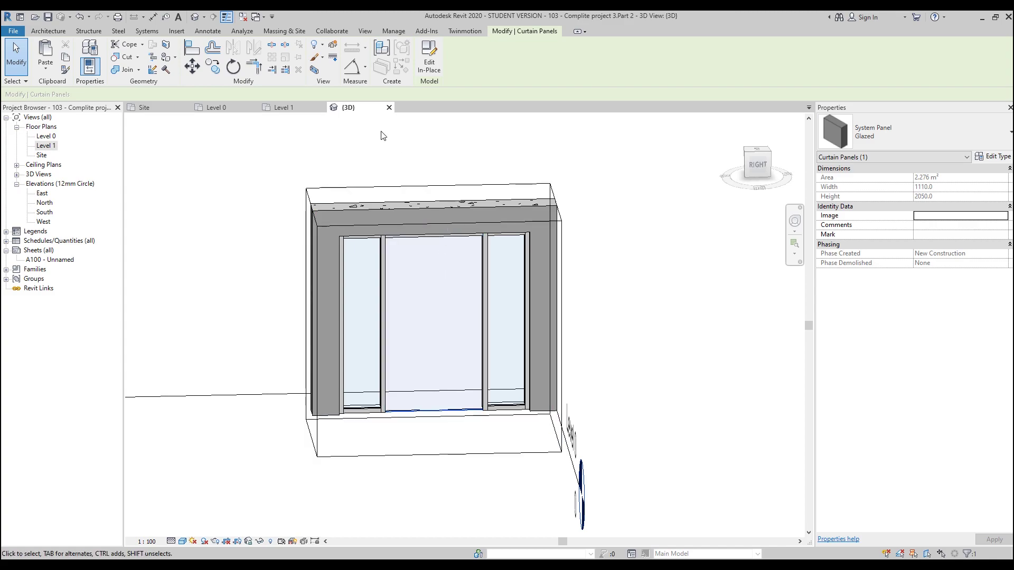
pyautogui.click(953, 132)
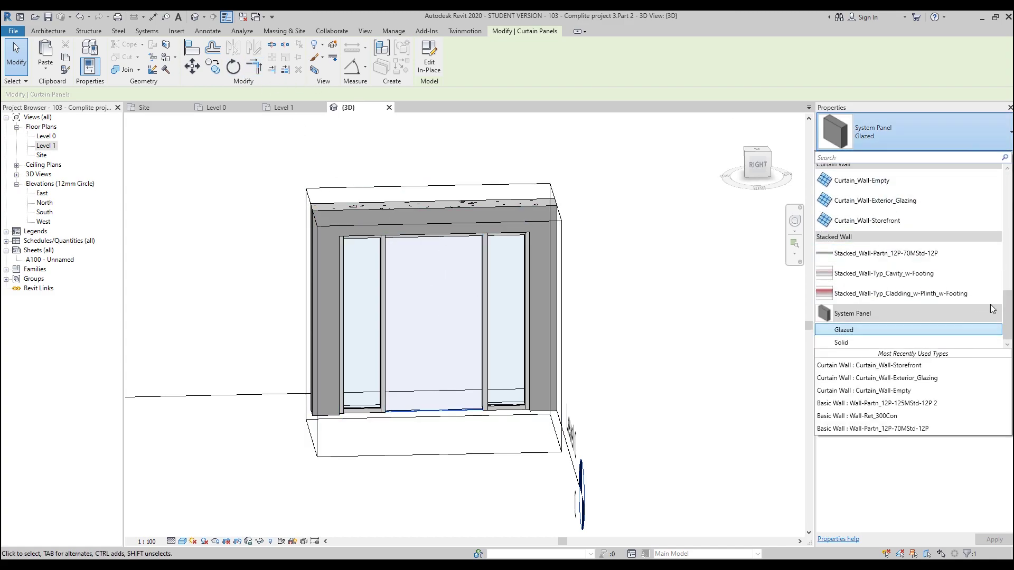
pyautogui.moveTo(1007, 307); pyautogui.dragTo(1008, 186)
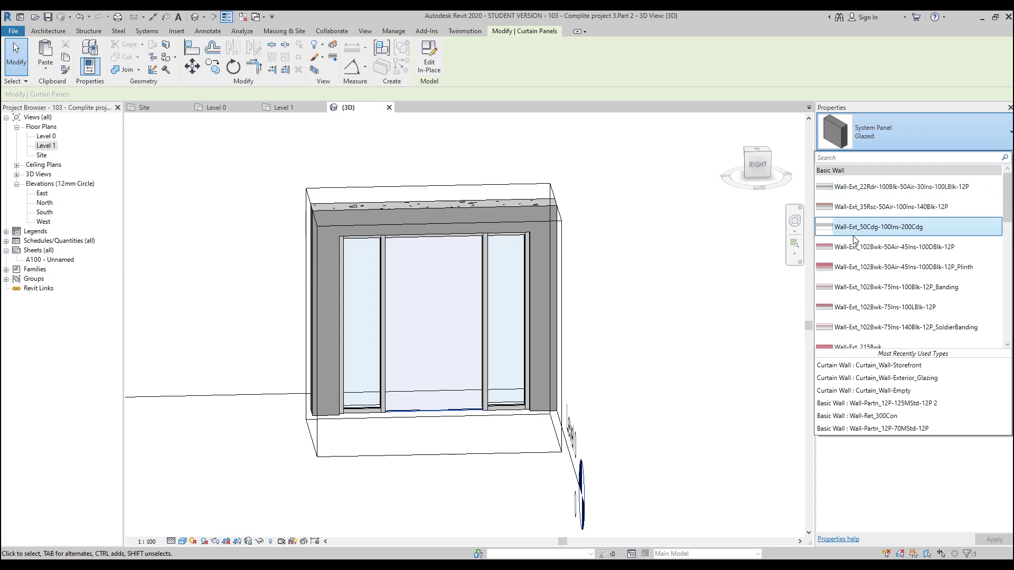
pyautogui.click(764, 233)
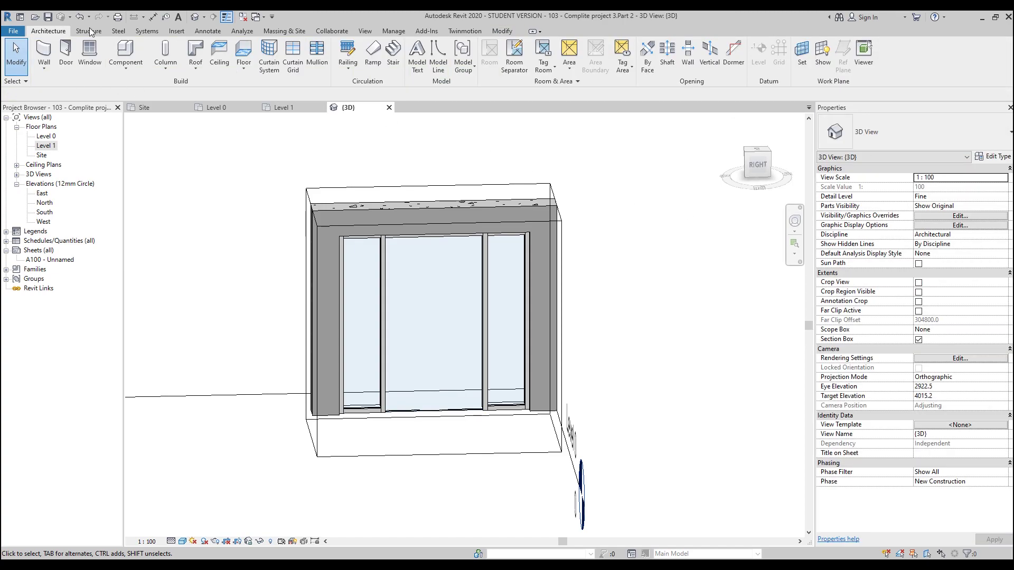
# Start loading a family and open the External Doors folder inside the UK library's Doors folder.
pyautogui.click(186, 30)
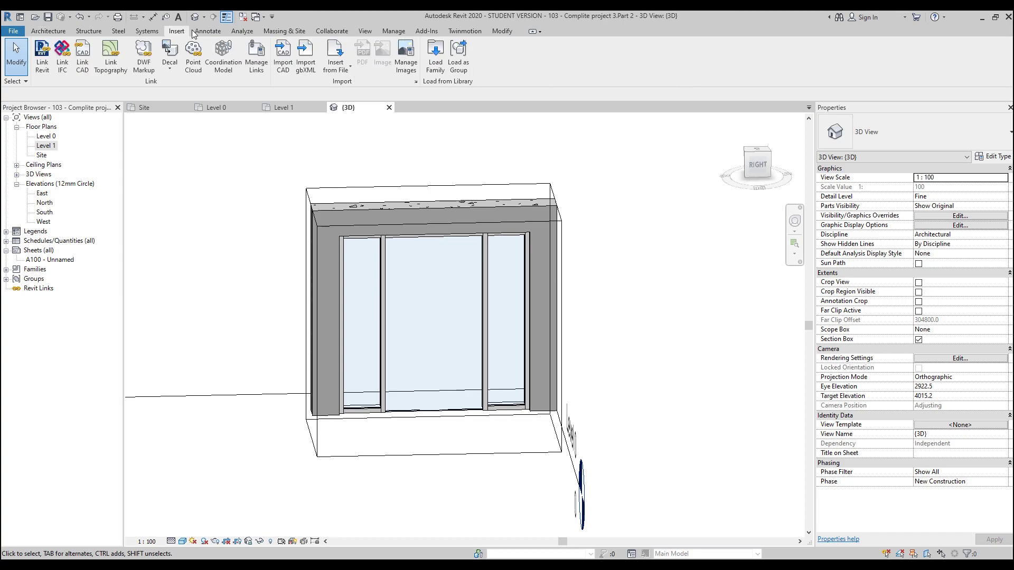
pyautogui.click(439, 59)
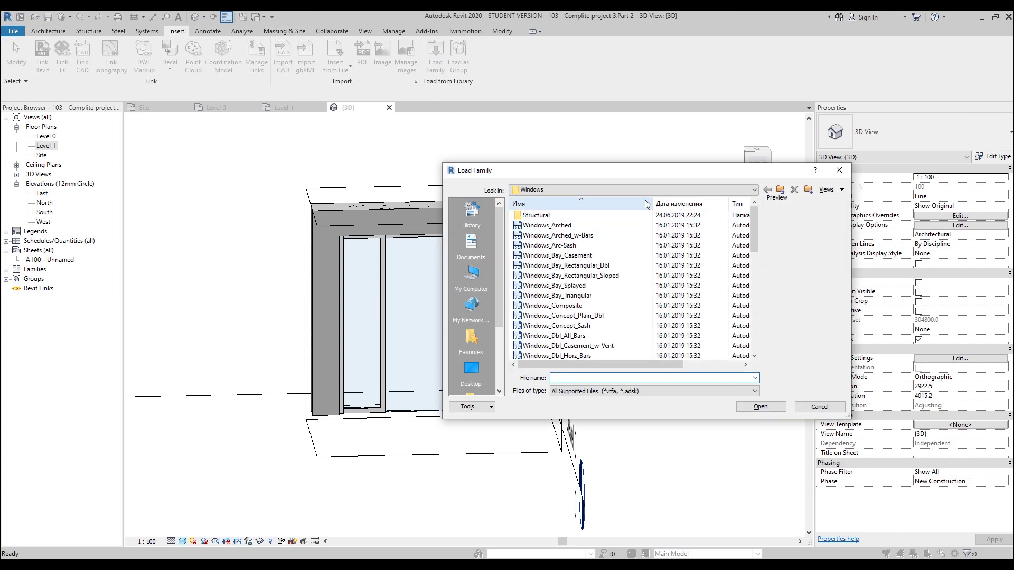
pyautogui.click(781, 190)
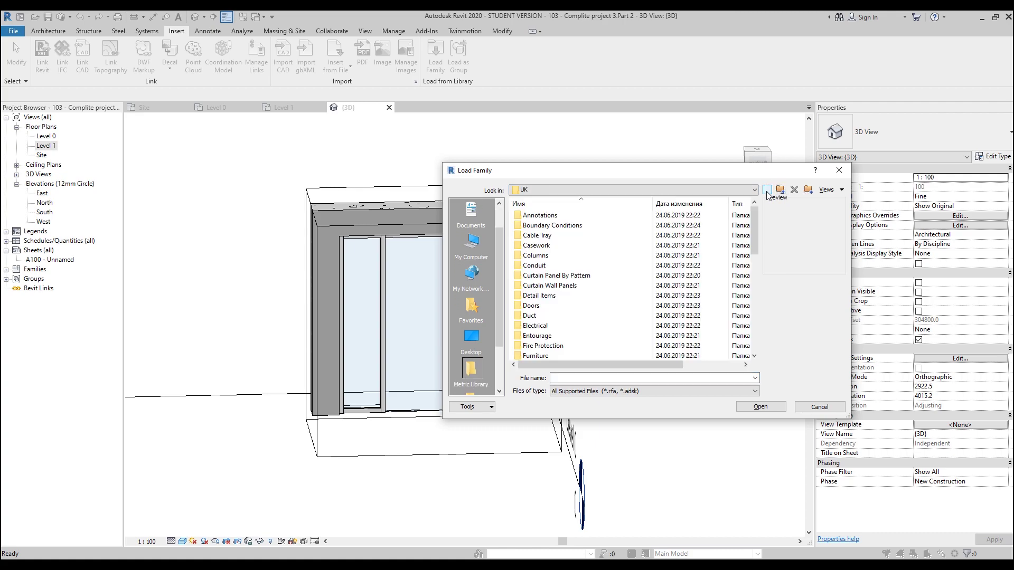
pyautogui.scroll(-9, 541, 323)
pyautogui.doubleClick(555, 346)
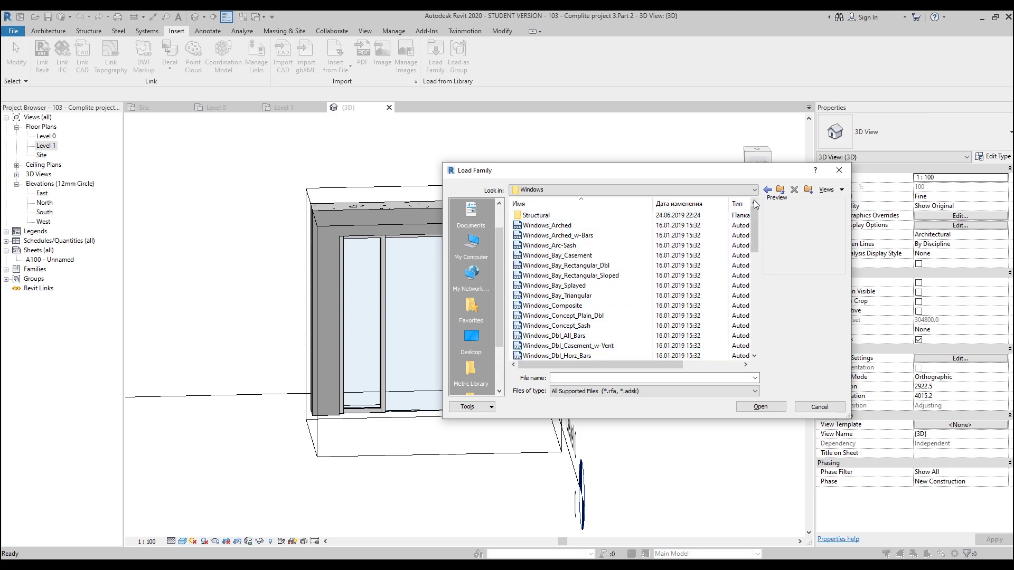
pyautogui.click(781, 191)
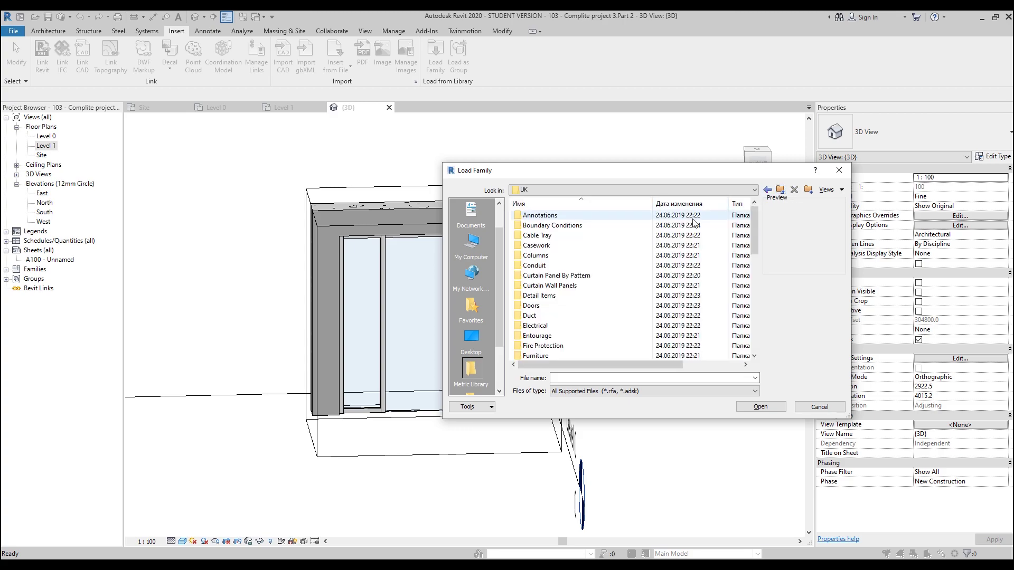
pyautogui.doubleClick(542, 307)
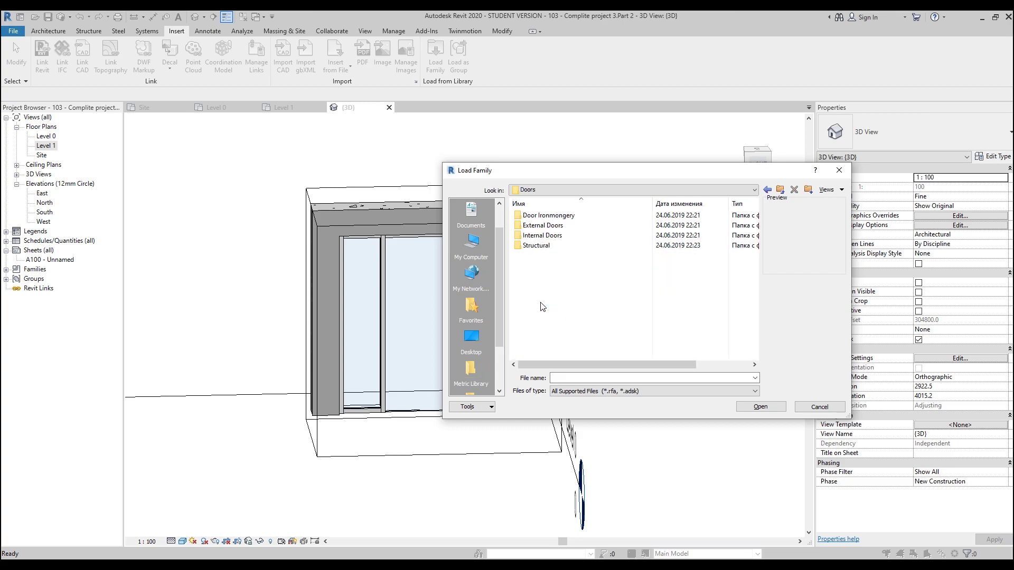
pyautogui.doubleClick(561, 227)
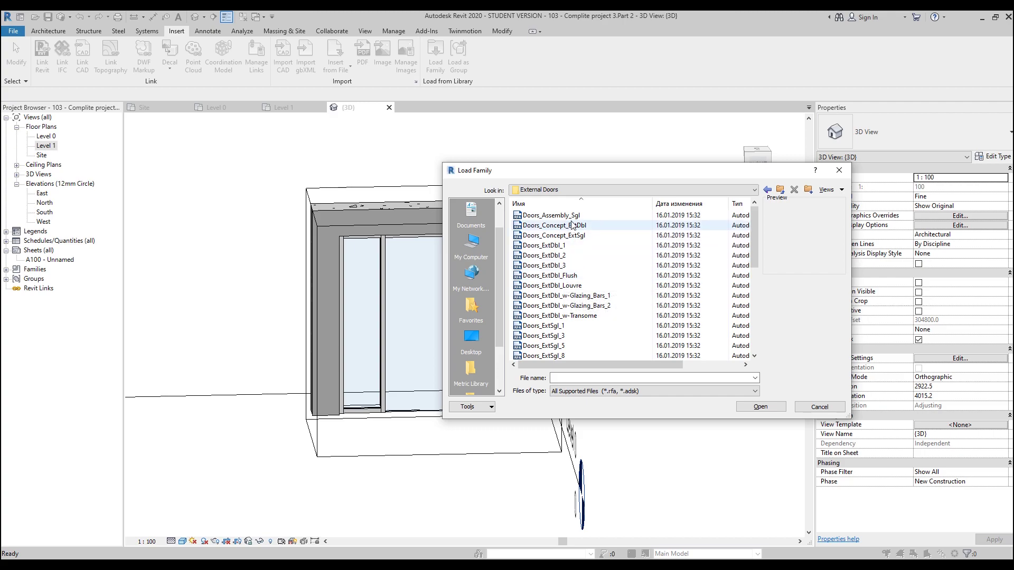
# Look through the previews of the single and double door families in the External Doors folder.
pyautogui.scroll(-5, 581, 253)
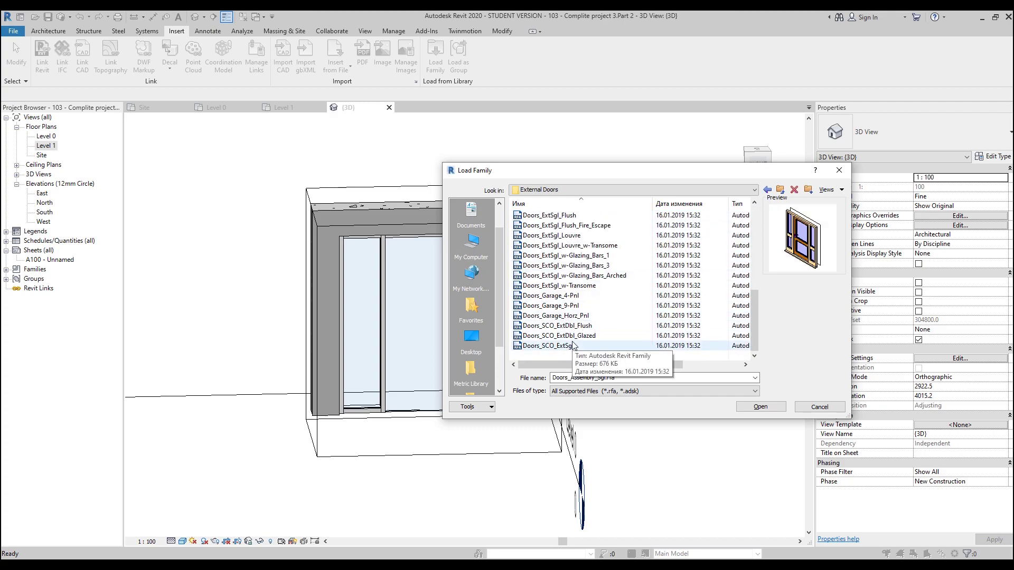
pyautogui.scroll(1, 581, 317)
pyautogui.click(576, 285)
pyautogui.press('Up')
pyautogui.press('Up')
pyautogui.press('Up')
pyautogui.press('Up')
pyautogui.press('Up')
pyautogui.press('Up')
pyautogui.press('Up')
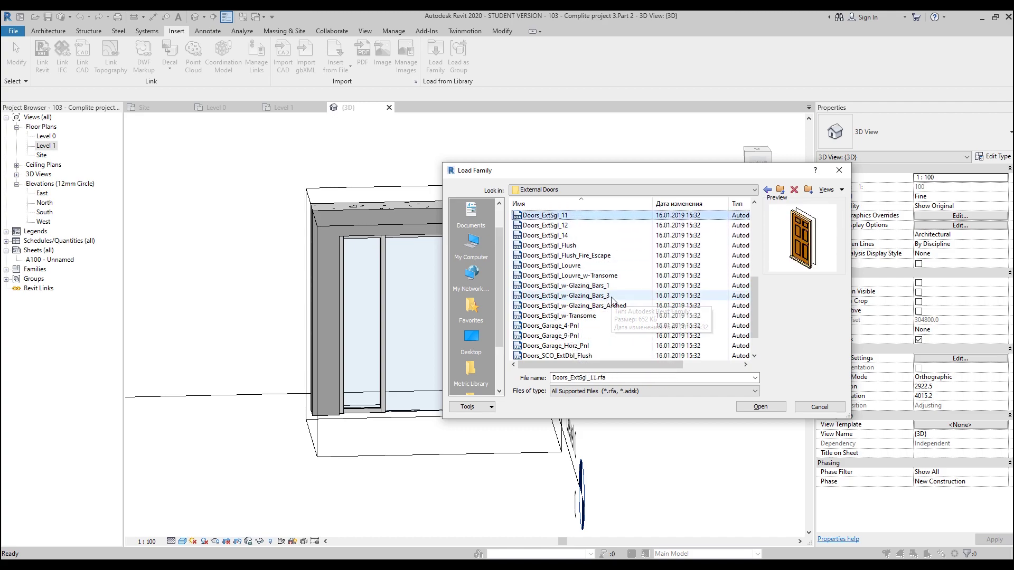
pyautogui.press('Up')
pyautogui.press('Up')
pyautogui.press('Up')
pyautogui.press('Up')
pyautogui.press('Up')
pyautogui.press('Up')
pyautogui.press('Up')
pyautogui.press('Up')
pyautogui.press('Up')
pyautogui.press('Up')
pyautogui.press('Up')
pyautogui.press('Up')
pyautogui.press('Up')
pyautogui.press('Up')
pyautogui.press('Up')
pyautogui.press('Up')
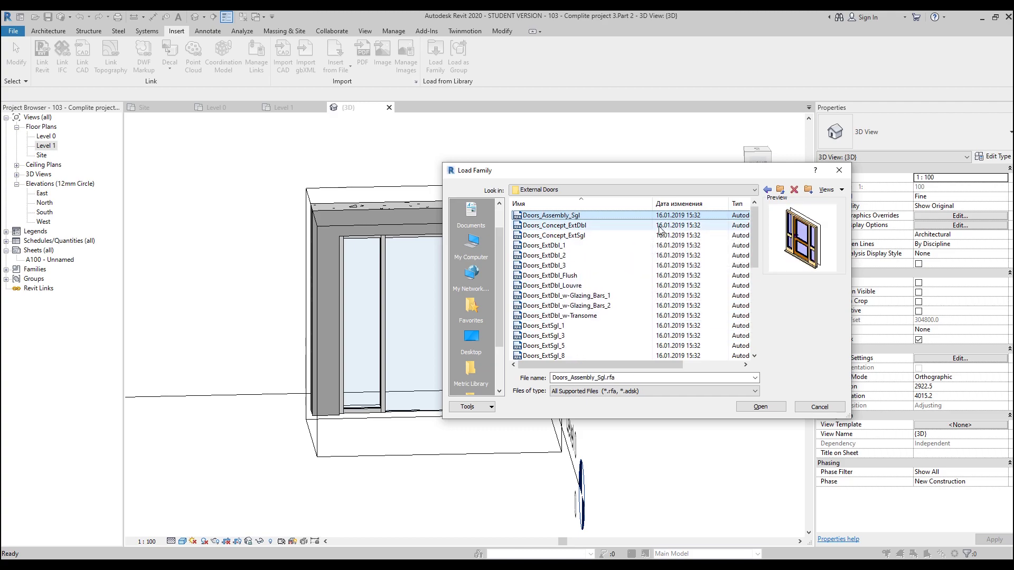
# Look through the previews of the door families in the Internal Doors folder.
pyautogui.click(780, 189)
pyautogui.click(548, 235)
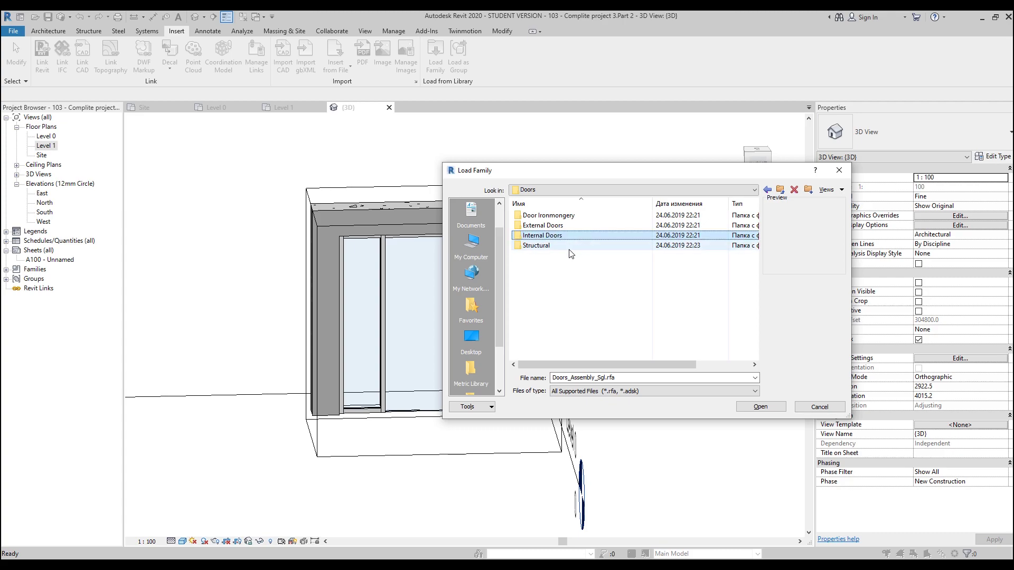
pyautogui.doubleClick(565, 240)
pyautogui.press('Up')
pyautogui.press('Up')
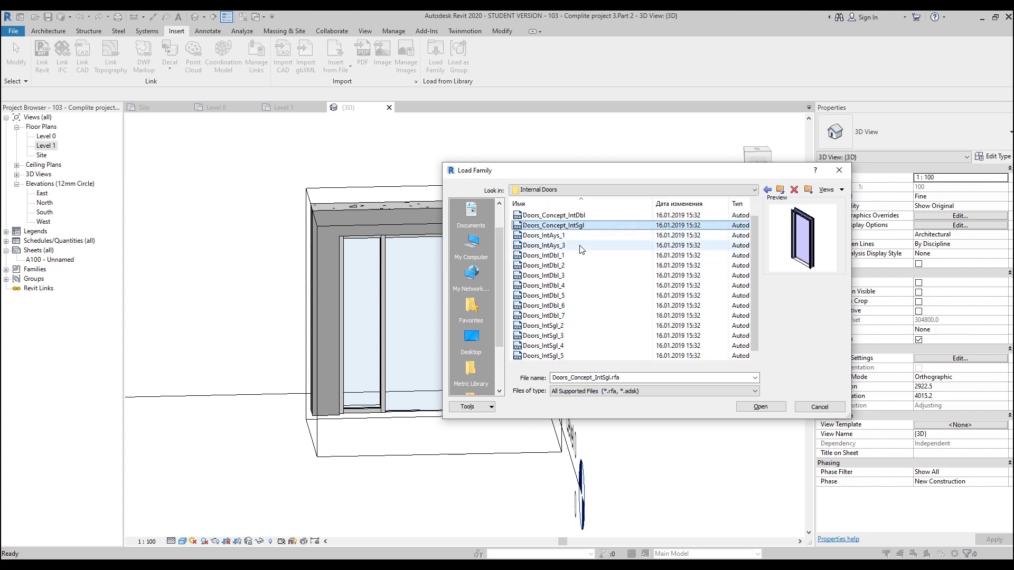
pyautogui.press('Down')
pyautogui.press('Down')
pyautogui.press('Down')
pyautogui.press('Down')
pyautogui.press('Down')
pyautogui.press('Down')
pyautogui.press('Down')
pyautogui.press('Down')
pyautogui.press('Down')
pyautogui.press('Down')
pyautogui.press('Down')
pyautogui.press('Down')
pyautogui.press('Down')
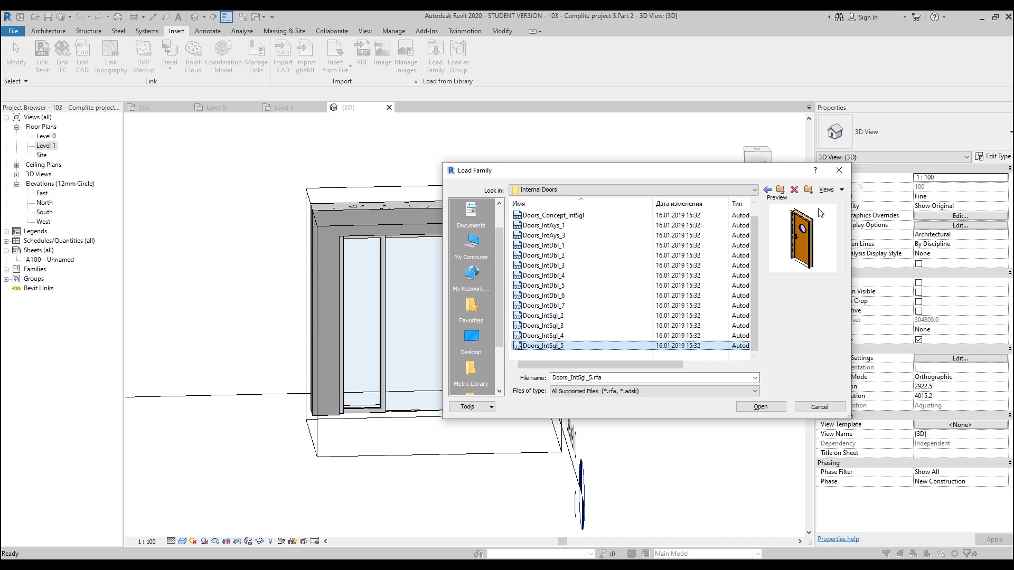
# Check the handle family previews in the Door Ironmongery folder.
pyautogui.click(782, 192)
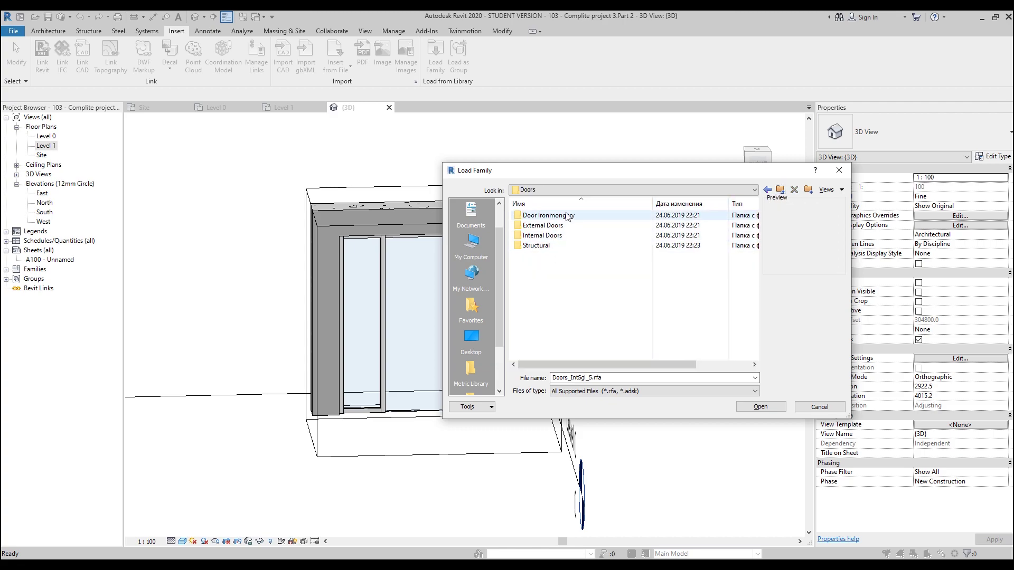
pyautogui.doubleClick(549, 216)
pyautogui.press('Down')
pyautogui.press('Down')
pyautogui.press('Down')
pyautogui.press('Down')
pyautogui.press('Down')
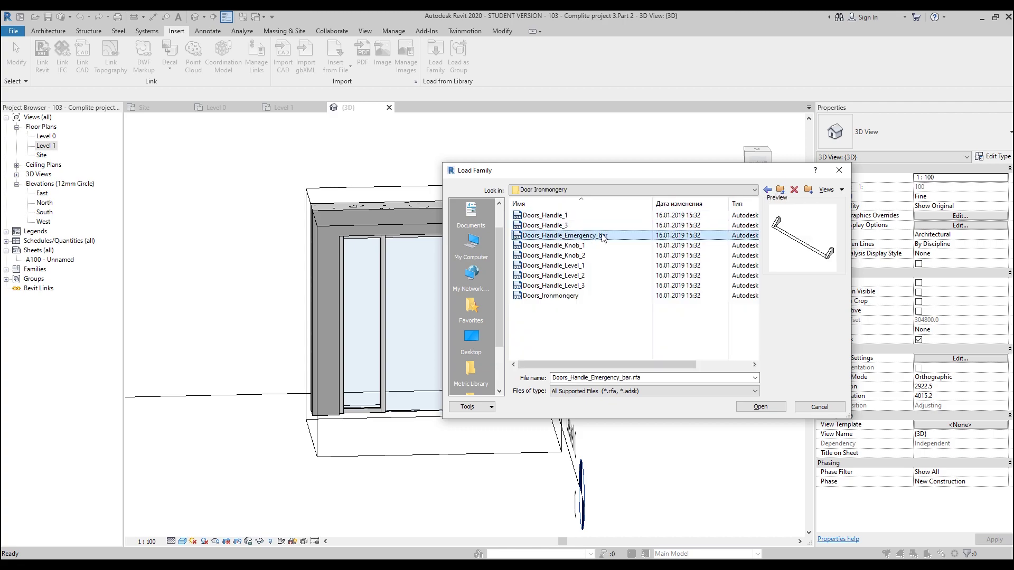
# Return to the External Doors folder and examine the glazing-bar, transome, garage and SCO door previews.
pyautogui.click(767, 190)
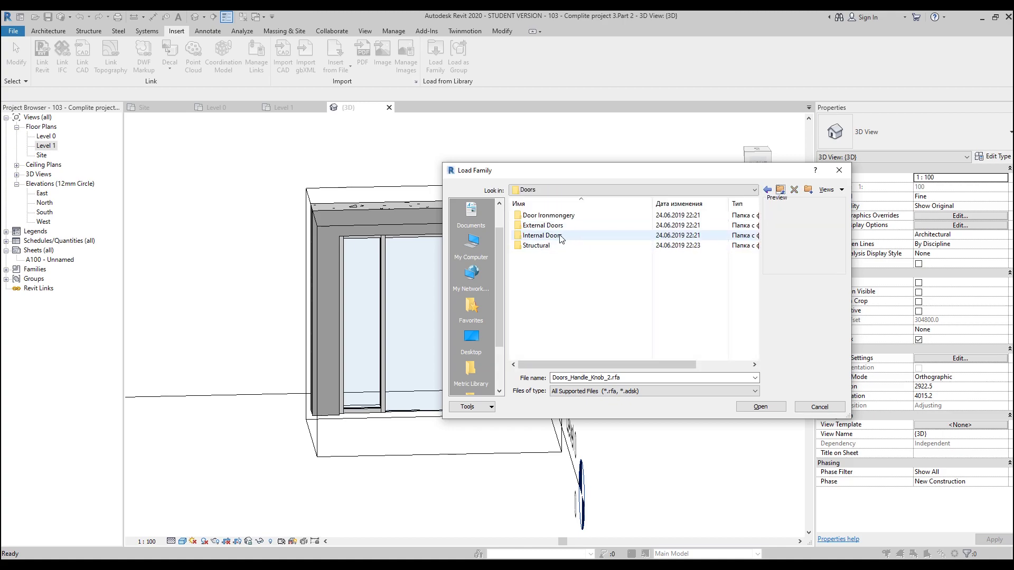
pyautogui.doubleClick(557, 226)
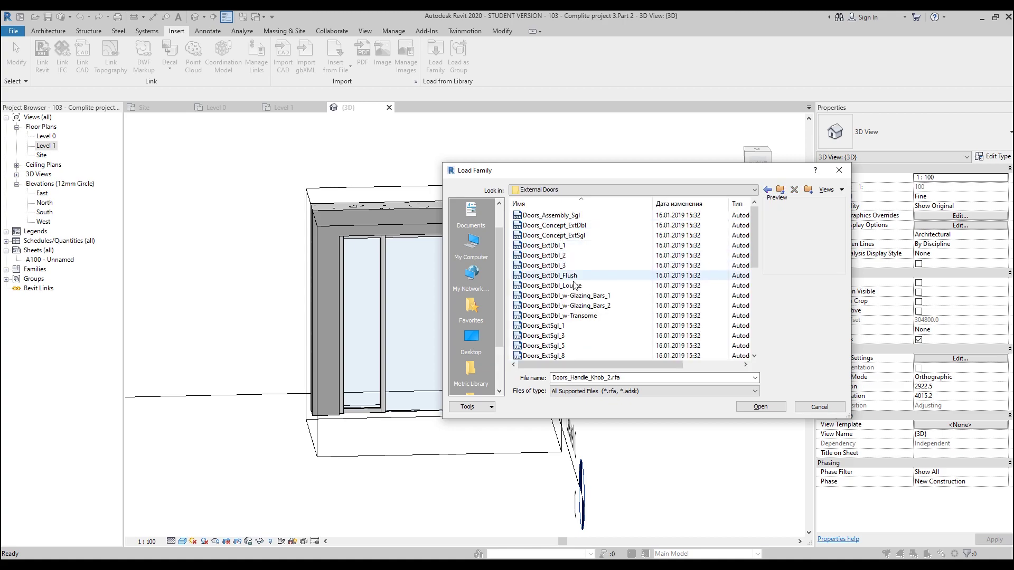
pyautogui.click(581, 276)
pyautogui.click(585, 294)
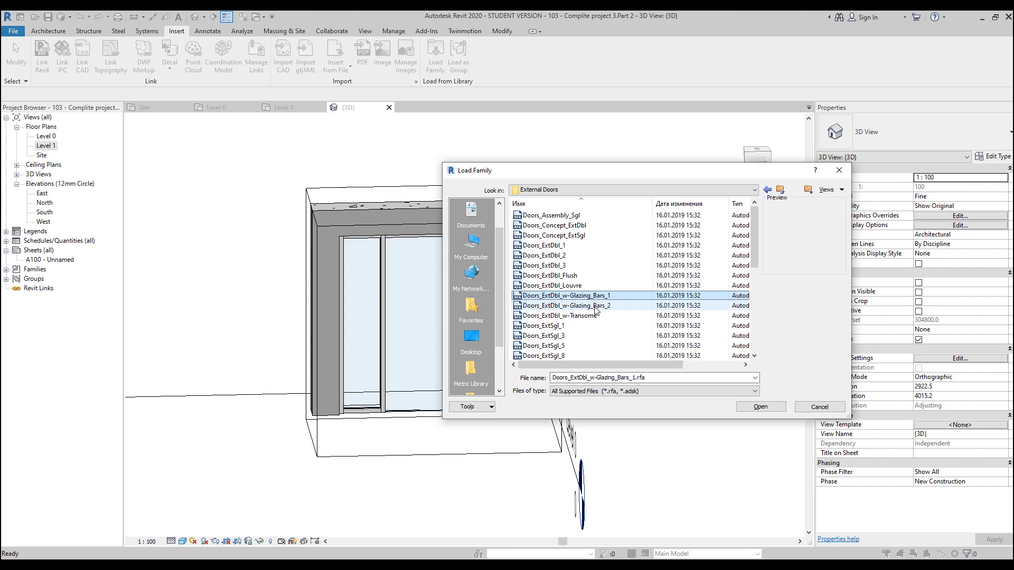
pyautogui.click(595, 315)
pyautogui.scroll(-2, 598, 319)
pyautogui.scroll(-5, 597, 319)
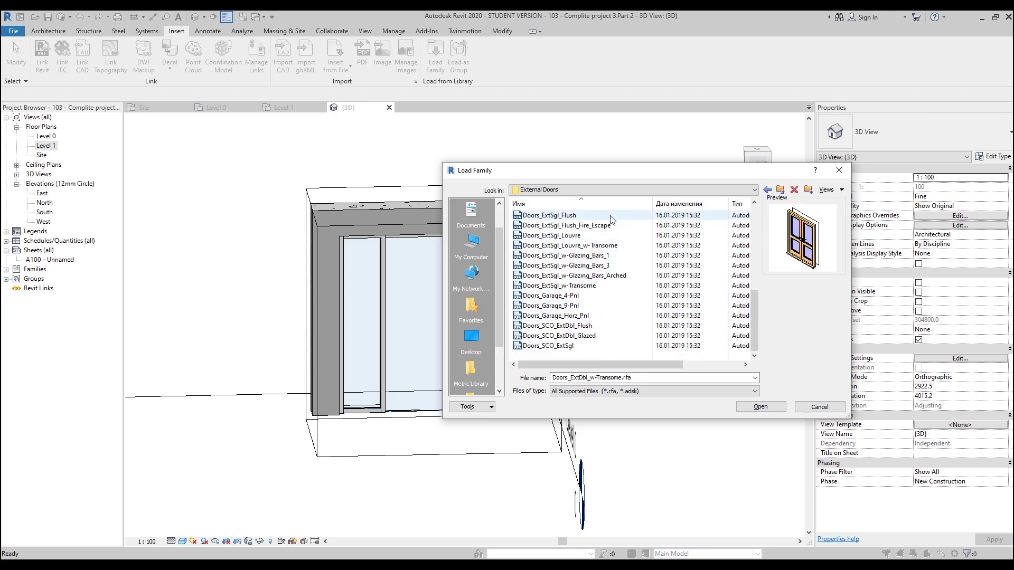
pyautogui.click(596, 256)
pyautogui.click(599, 266)
pyautogui.click(598, 286)
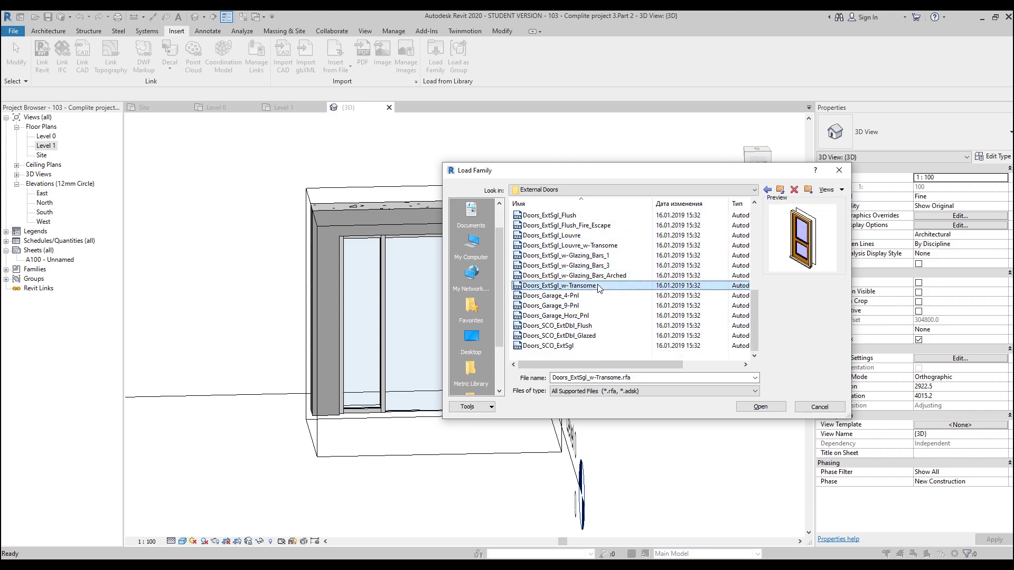
pyautogui.click(593, 297)
pyautogui.click(588, 315)
pyautogui.click(584, 337)
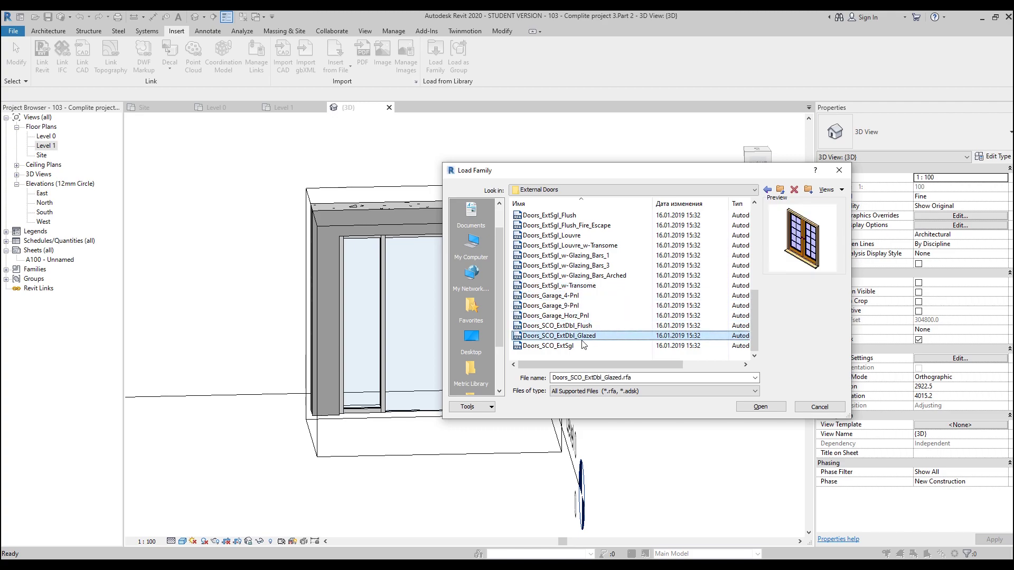
pyautogui.click(580, 346)
# Look through the window family previews in the UK library's Windows folder.
pyautogui.click(780, 192)
pyautogui.click(780, 192)
pyautogui.scroll(-6, 567, 329)
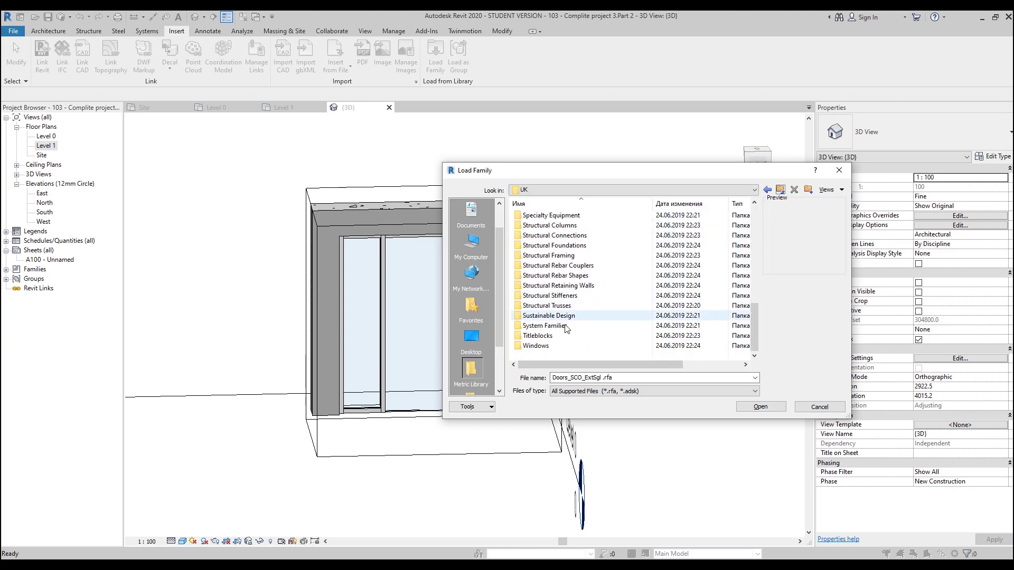
pyautogui.doubleClick(544, 345)
pyautogui.click(565, 226)
pyautogui.press('Down')
pyautogui.press('Down')
pyautogui.press('Down')
pyautogui.press('Down')
pyautogui.press('Down')
pyautogui.press('Down')
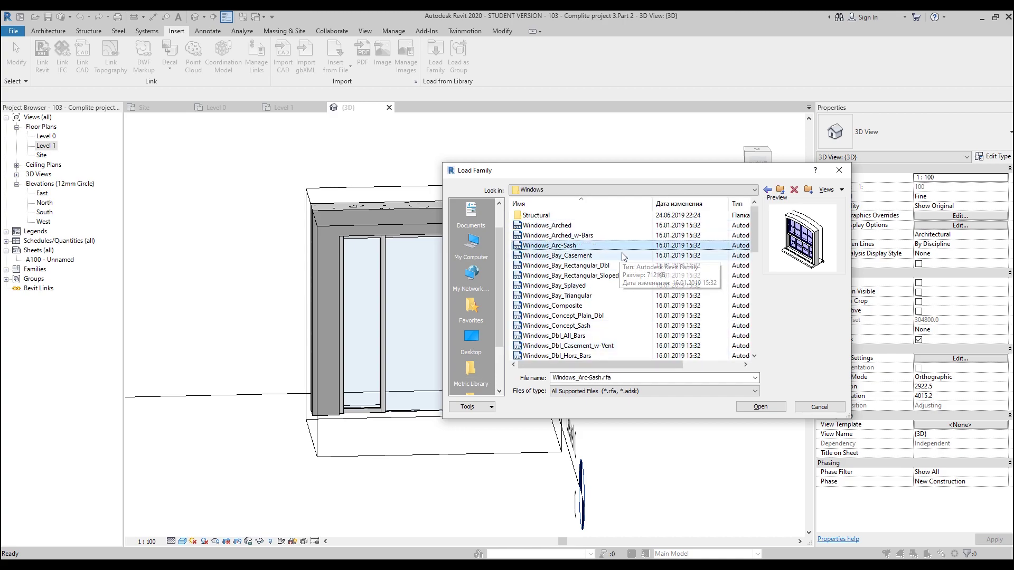
pyautogui.press('Down')
pyautogui.press('Down')
pyautogui.press('Down')
pyautogui.press('Down')
pyautogui.press('Down')
pyautogui.press('Down')
pyautogui.press('Down')
pyautogui.press('Down')
pyautogui.press('Down')
pyautogui.press('Down')
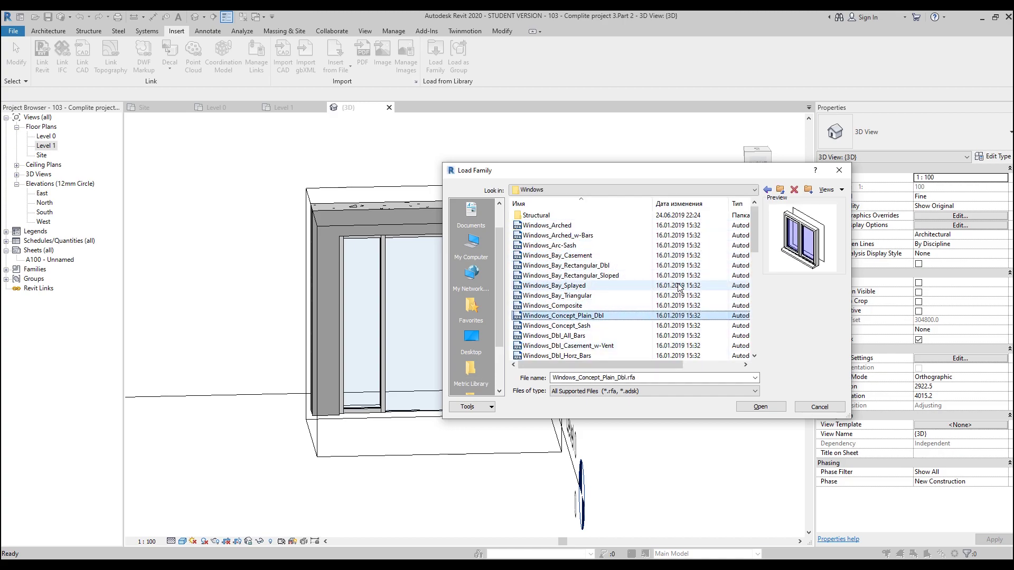
pyautogui.press('Down')
pyautogui.press('Down')
pyautogui.press('Down')
pyautogui.press('Down')
pyautogui.press('Down')
pyautogui.press('Down')
pyautogui.press('Down')
pyautogui.press('Down')
pyautogui.press('Down')
pyautogui.press('Down')
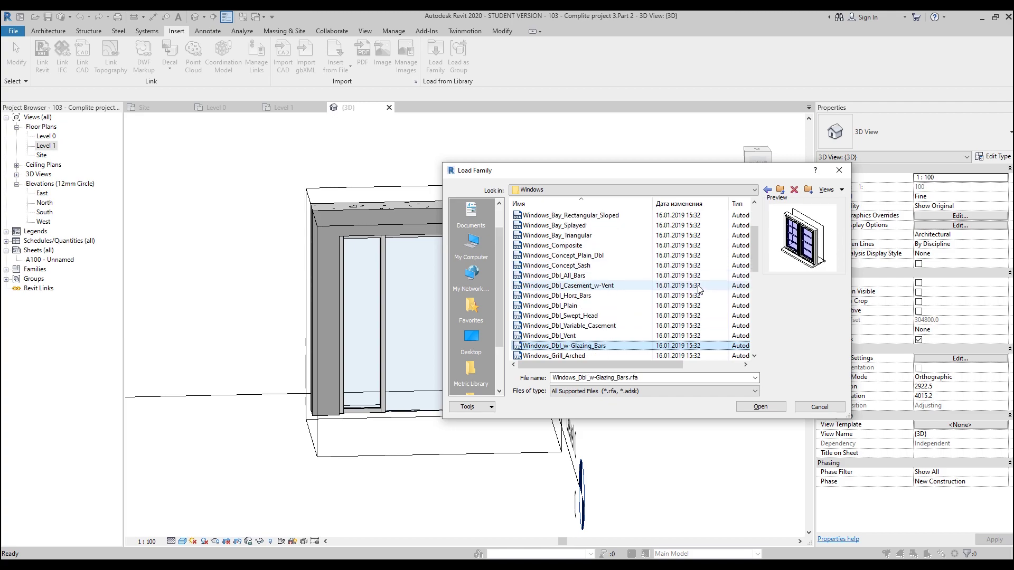
pyautogui.press('Down')
pyautogui.press('Down')
pyautogui.press('Down')
pyautogui.press('Down')
pyautogui.press('Down')
pyautogui.press('Down')
pyautogui.press('Down')
pyautogui.press('Down')
pyautogui.press('Down')
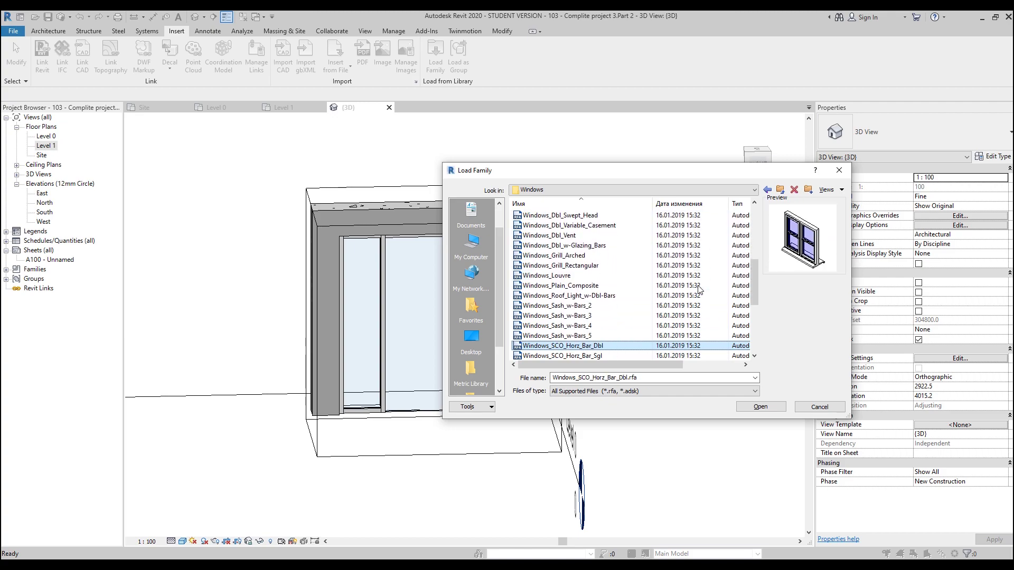
pyautogui.press('Down')
pyautogui.press('Down')
pyautogui.press('Down')
pyautogui.press('Down')
pyautogui.press('Down')
pyautogui.press('Down')
pyautogui.press('Down')
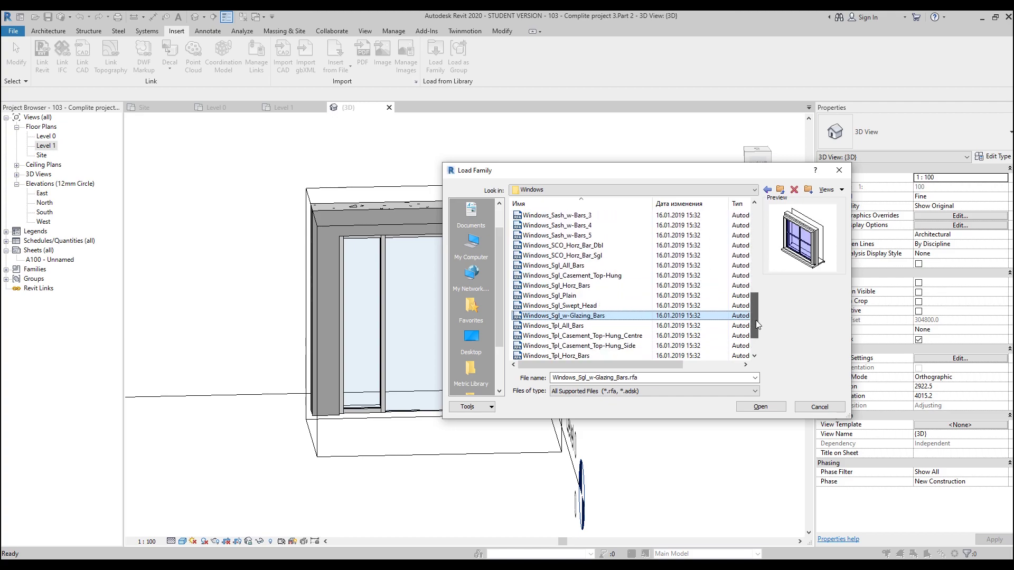
pyautogui.click(606, 336)
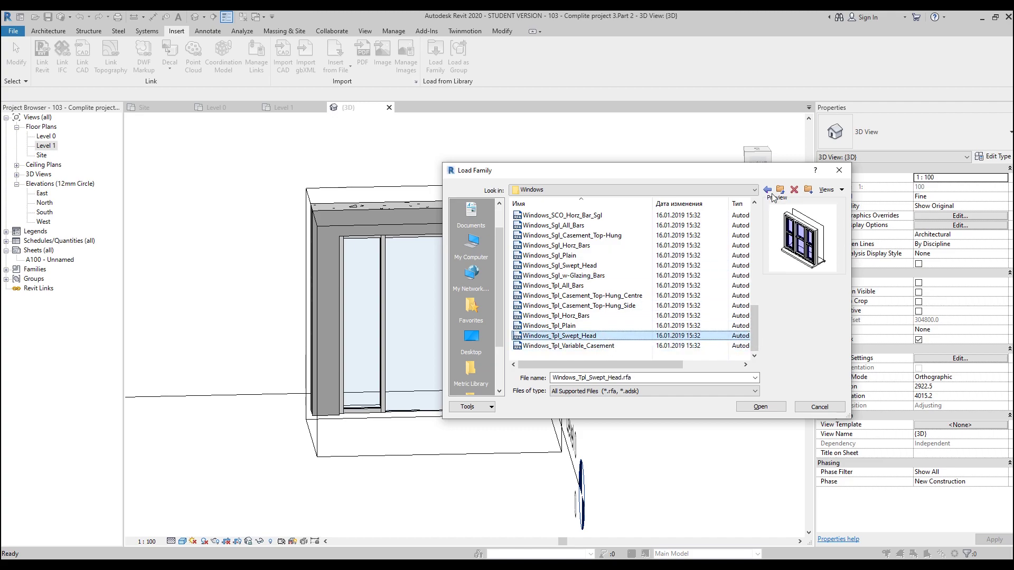
# Compare the double glass doors in the Curtain Wall Panels folder, load Doors_Dbl_Glass_1 and dismiss the save reminder.
pyautogui.click(780, 189)
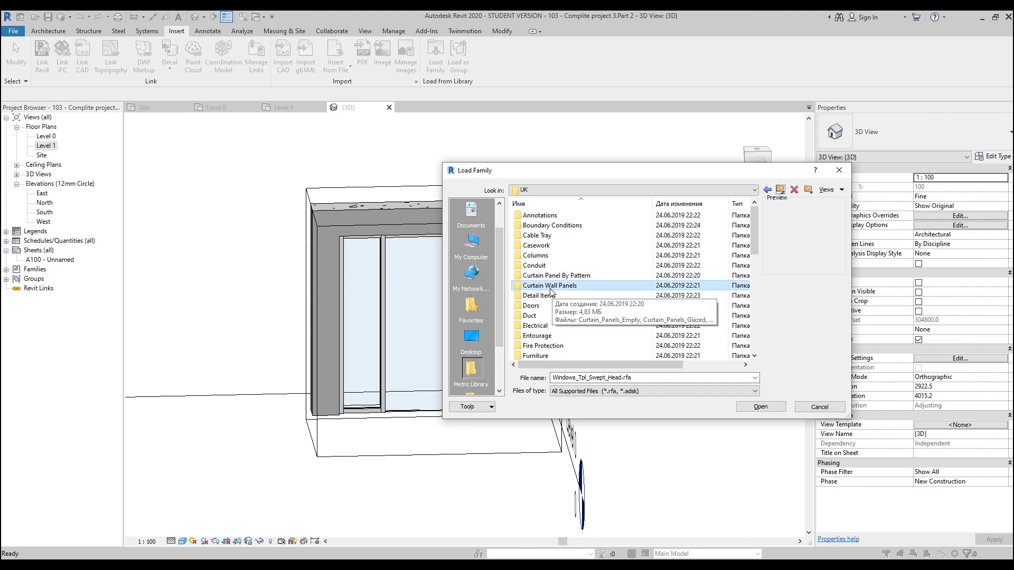
pyautogui.doubleClick(552, 285)
pyautogui.click(570, 225)
pyautogui.press('Down')
pyautogui.press('Down')
pyautogui.press('Down')
pyautogui.press('Down')
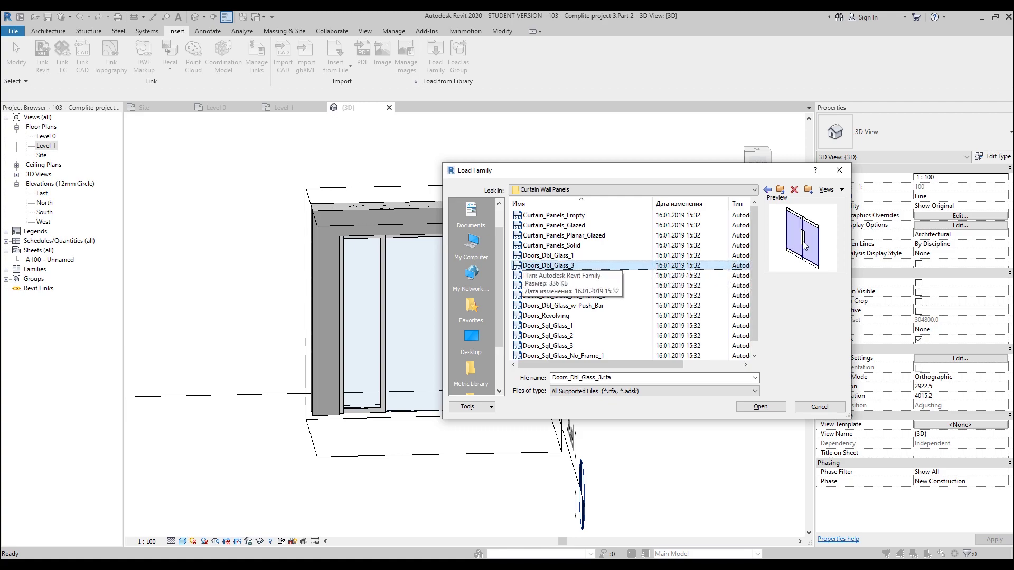
pyautogui.press('Up')
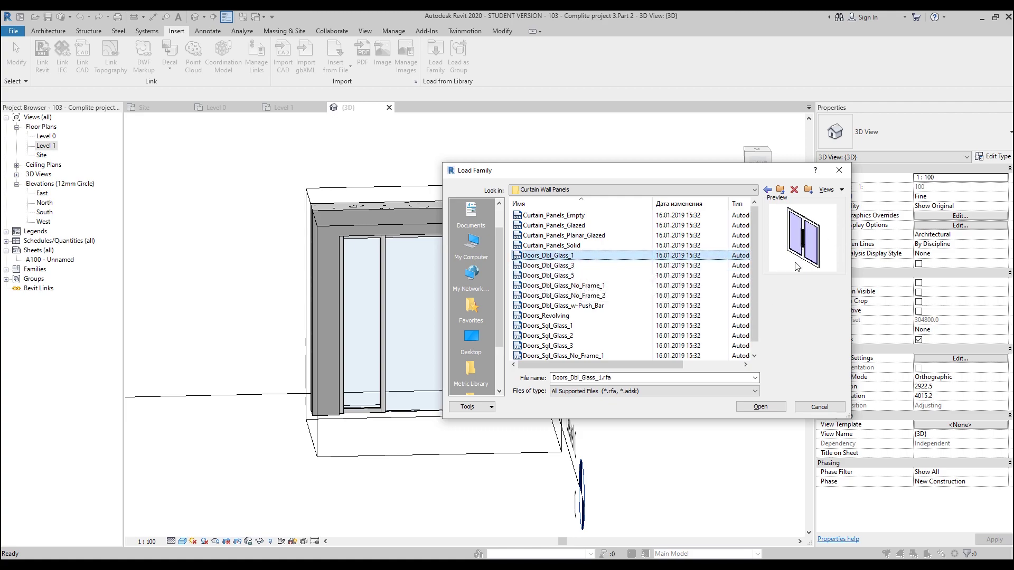
pyautogui.press('Down')
pyautogui.press('Down')
pyautogui.press('Up')
pyautogui.press('Up')
pyautogui.press('Down')
pyautogui.press('Down')
pyautogui.press('Up')
pyautogui.press('Up')
pyautogui.click(742, 407)
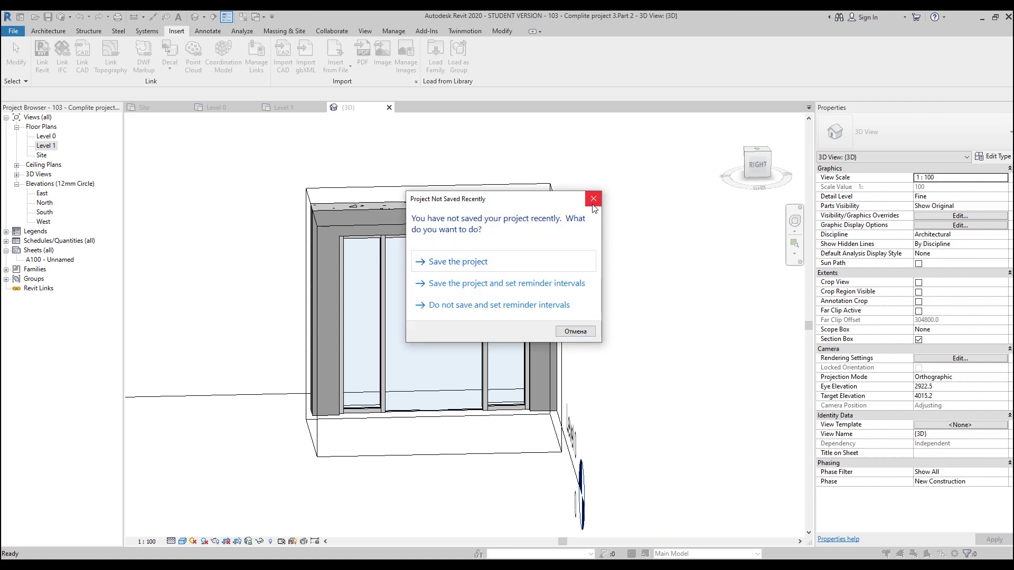
pyautogui.click(592, 203)
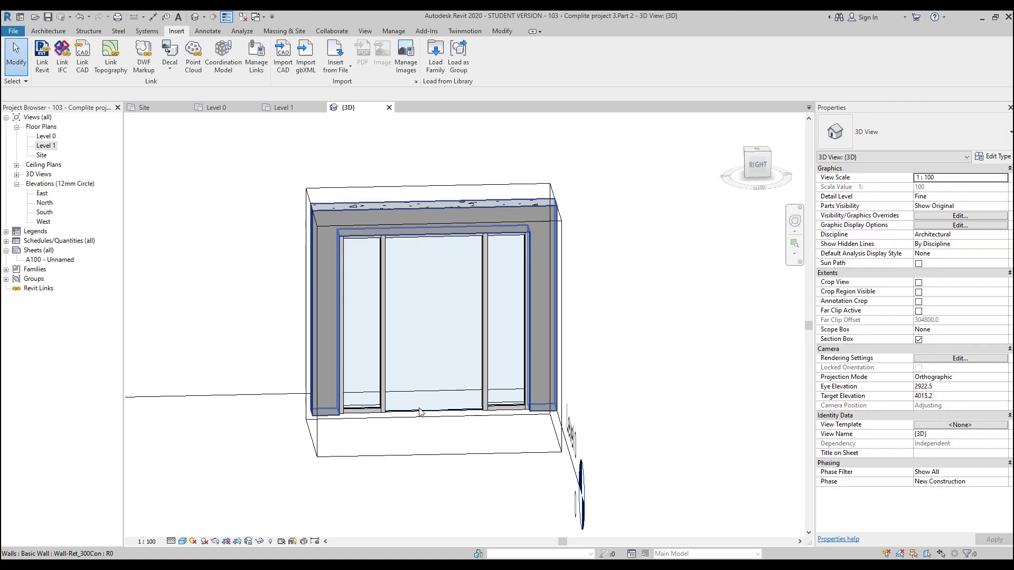
# Replace the curtain wall's central glazed panel with the Glass_Dbl_Door type of Doors_Dbl_Glass_1.
pyautogui.click(400, 319)
pyautogui.click(927, 135)
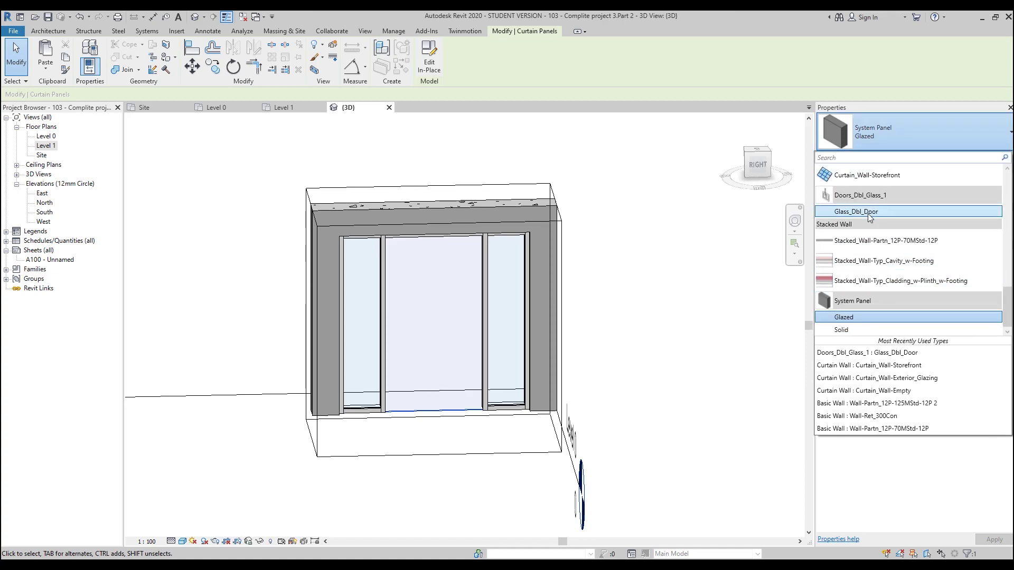
pyautogui.click(868, 213)
pyautogui.press('Escape')
pyautogui.keyDown('shift'); pyautogui.moveTo(320, 431); pyautogui.dragTo(401, 295, button='middle'); pyautogui.keyUp('shift')
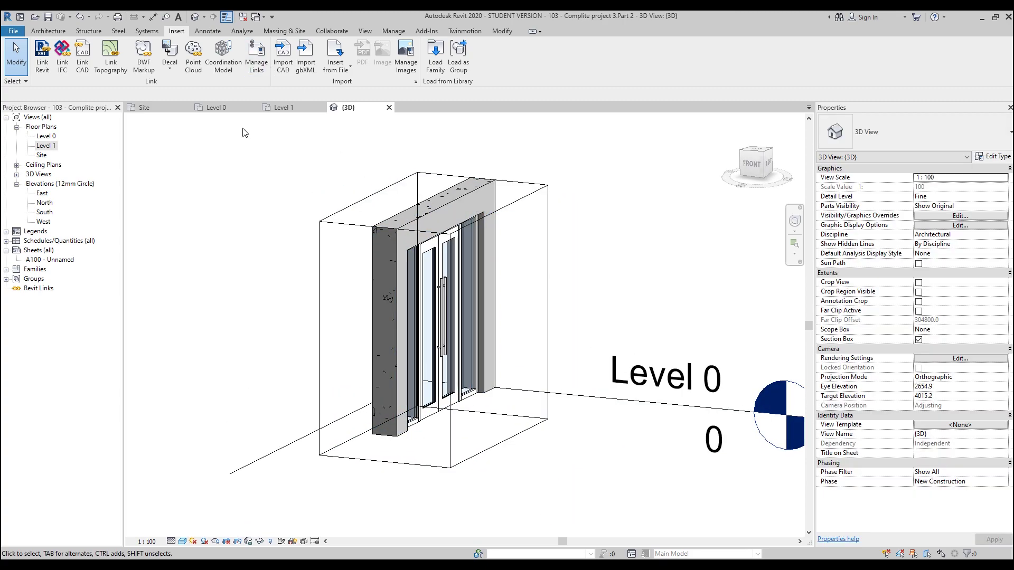
# Isolate the storefront curtain wall between Bedroom 01 and the light well in the 3D view with a selection box.
pyautogui.click(216, 107)
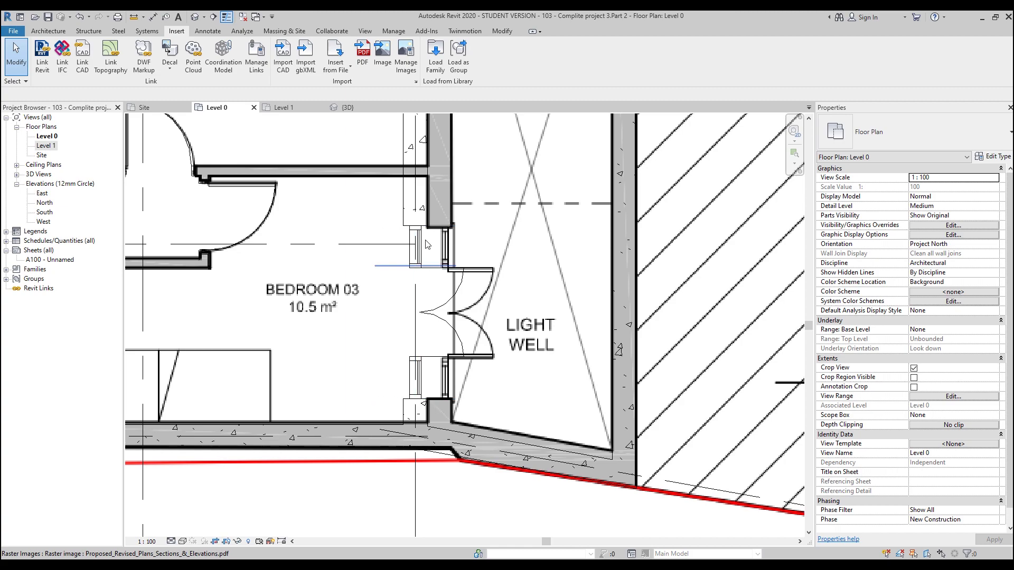
pyautogui.moveTo(474, 222); pyautogui.dragTo(490, 459, button='middle')
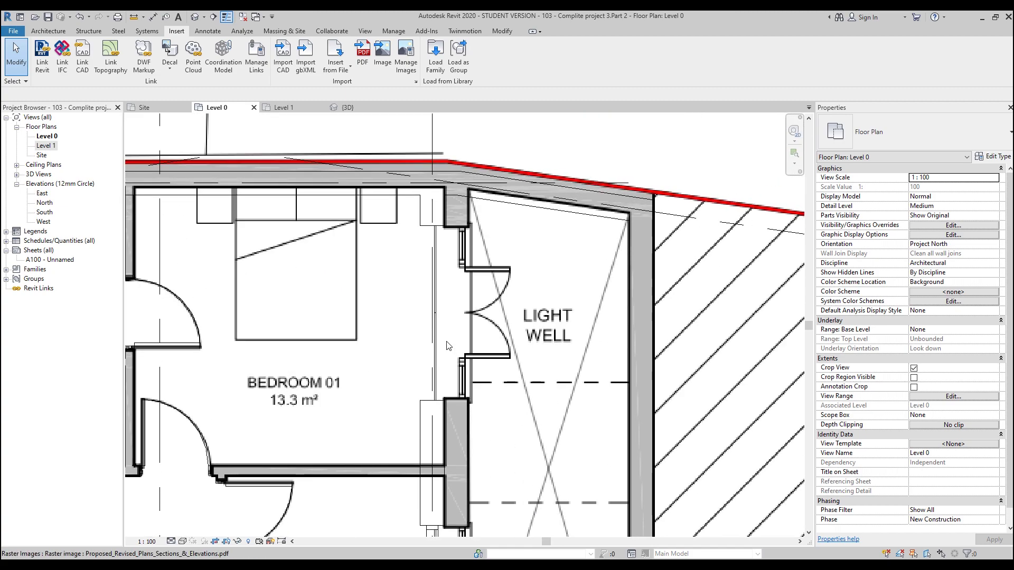
pyautogui.click(433, 312)
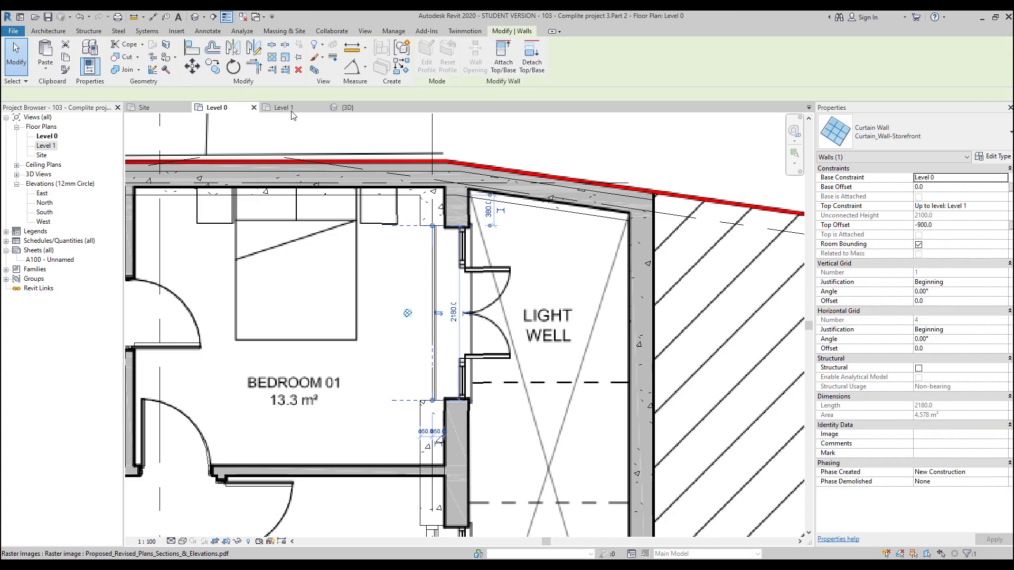
pyautogui.click(314, 71)
pyautogui.keyDown('shift'); pyautogui.moveTo(635, 324); pyautogui.dragTo(600, 329, button='middle'); pyautogui.keyUp('shift')
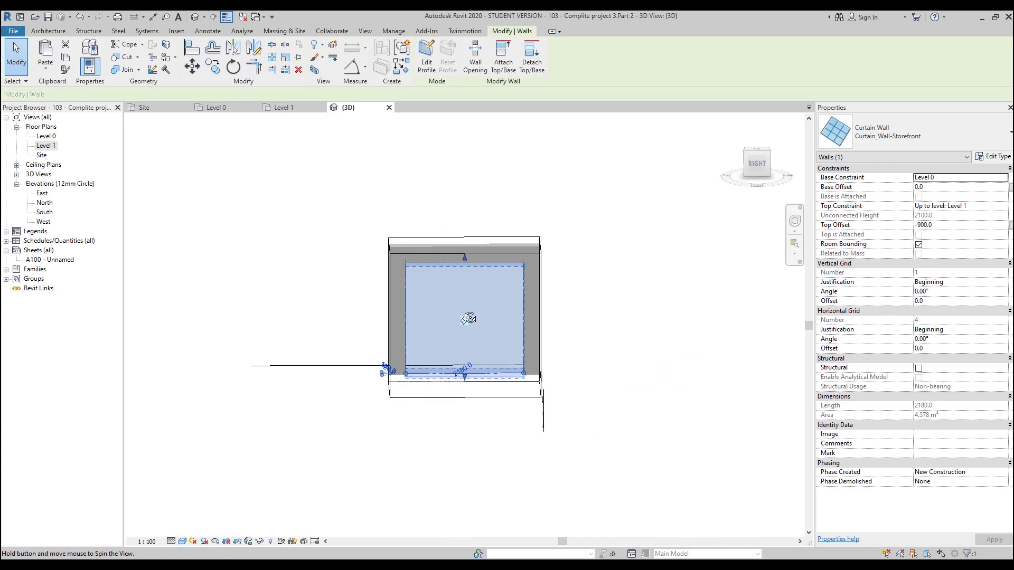
pyautogui.click(600, 329)
pyautogui.scroll(2, 525, 320)
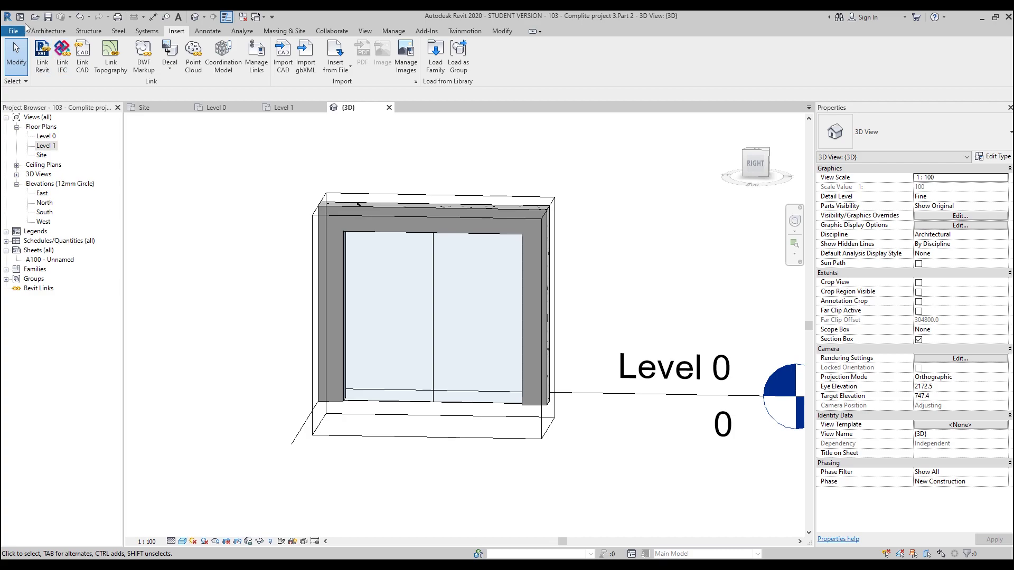
# Add two vertical curtain grid lines to the Bedroom 01 curtain wall, one on each side of the existing middle grid line.
pyautogui.click(48, 31)
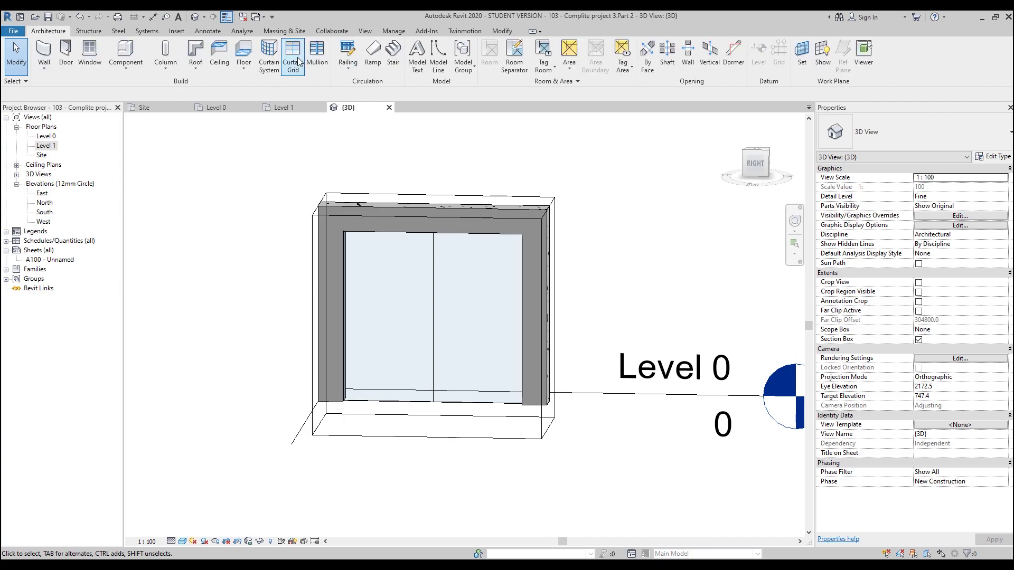
pyautogui.click(297, 62)
pyautogui.click(373, 392)
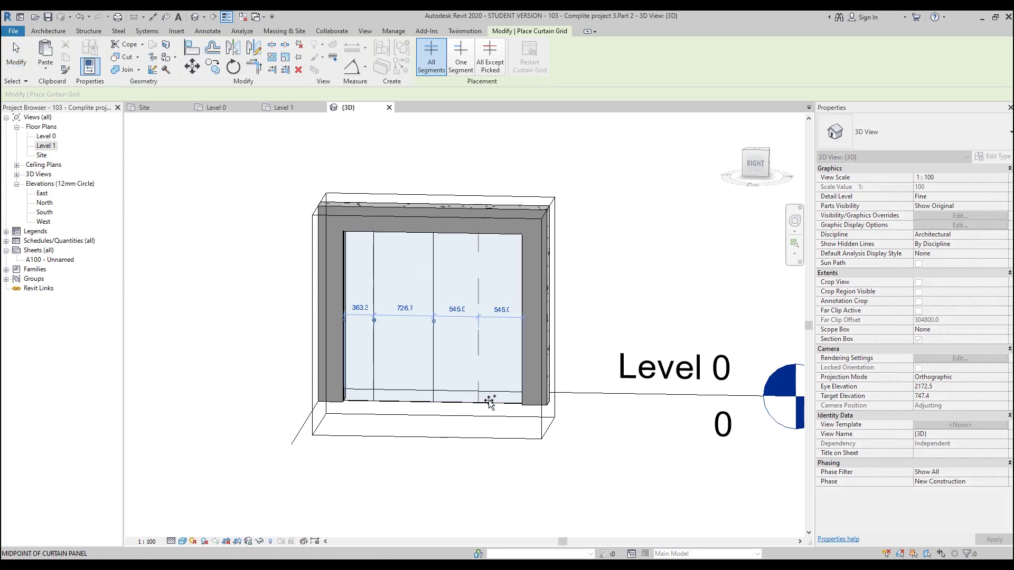
pyautogui.click(493, 401)
pyautogui.press('Escape')
pyautogui.press('Escape')
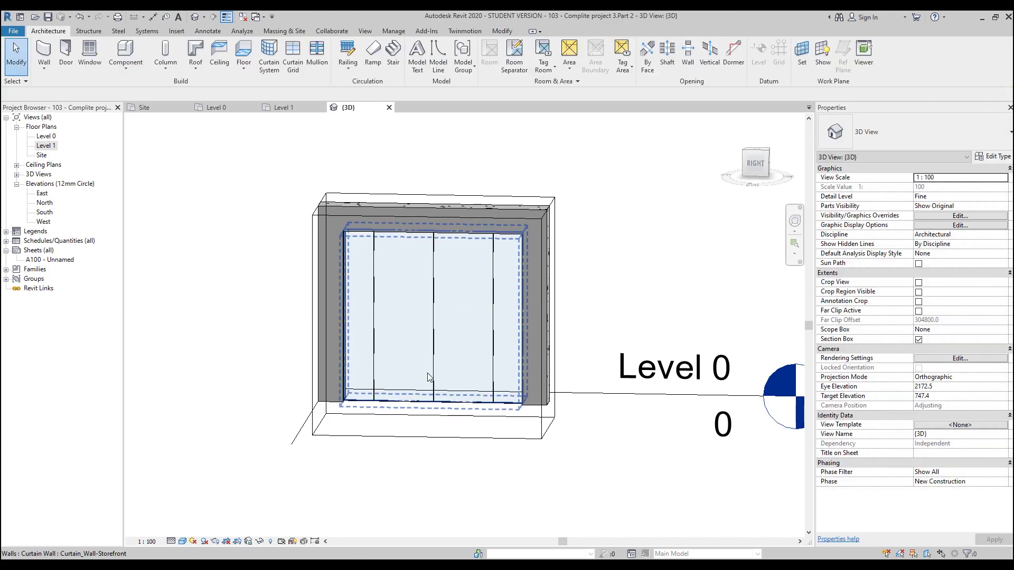
# Delete the middle grid line and move the two remaining vertical grid lines inward to widen both side panels.
pyautogui.click(434, 338)
pyautogui.press('Delete')
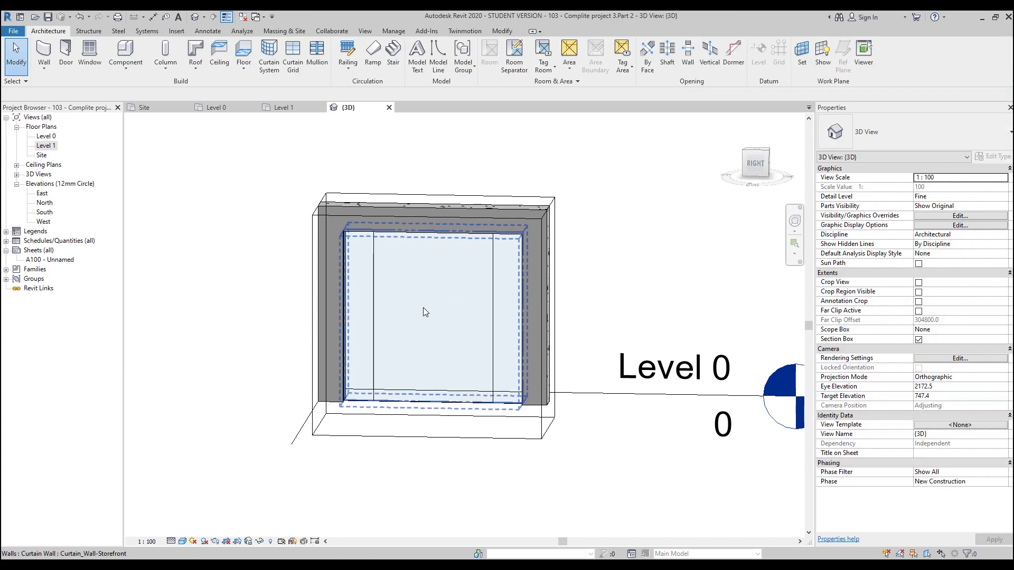
pyautogui.click(372, 309)
pyautogui.click(367, 310)
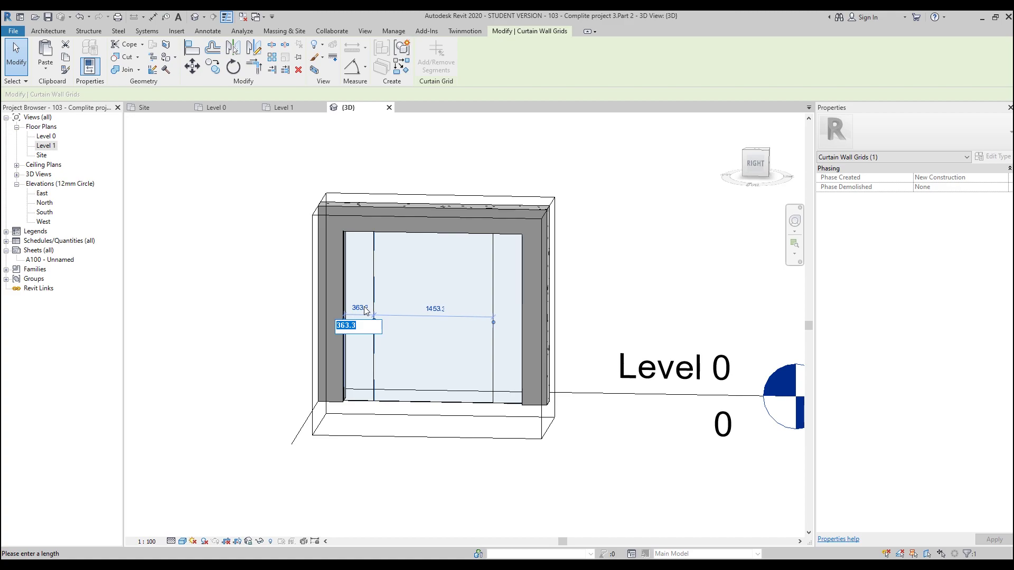
pyautogui.click(492, 303)
pyautogui.press('Return')
pyautogui.click(606, 275)
# Place 50x150mm rectangular mullions on one side edge and both vertical grid lines of the Bedroom 01 curtain wall.
pyautogui.keyDown('shift'); pyautogui.moveTo(458, 278); pyautogui.dragTo(402, 280, button='middle'); pyautogui.keyUp('shift')
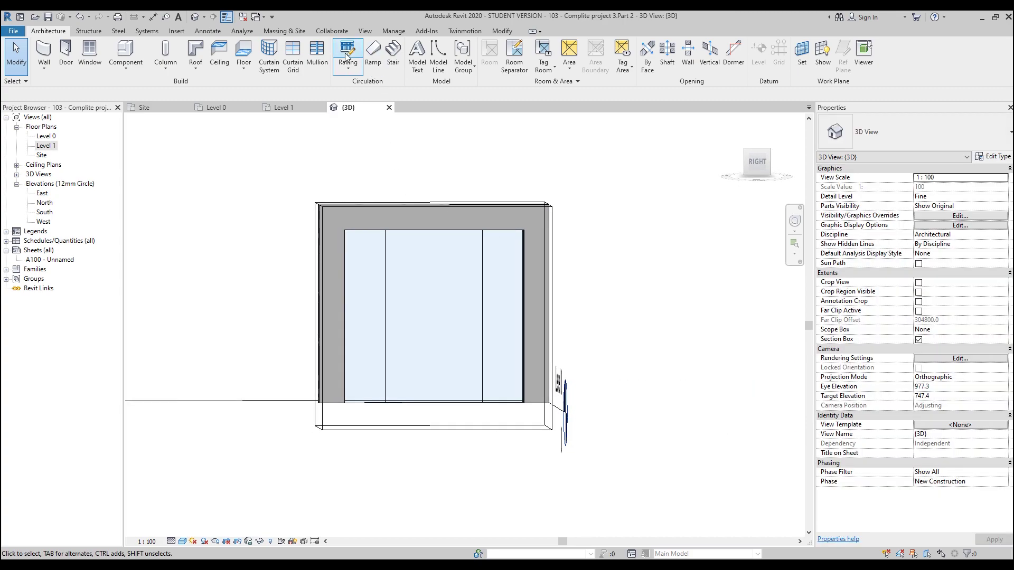
pyautogui.click(317, 54)
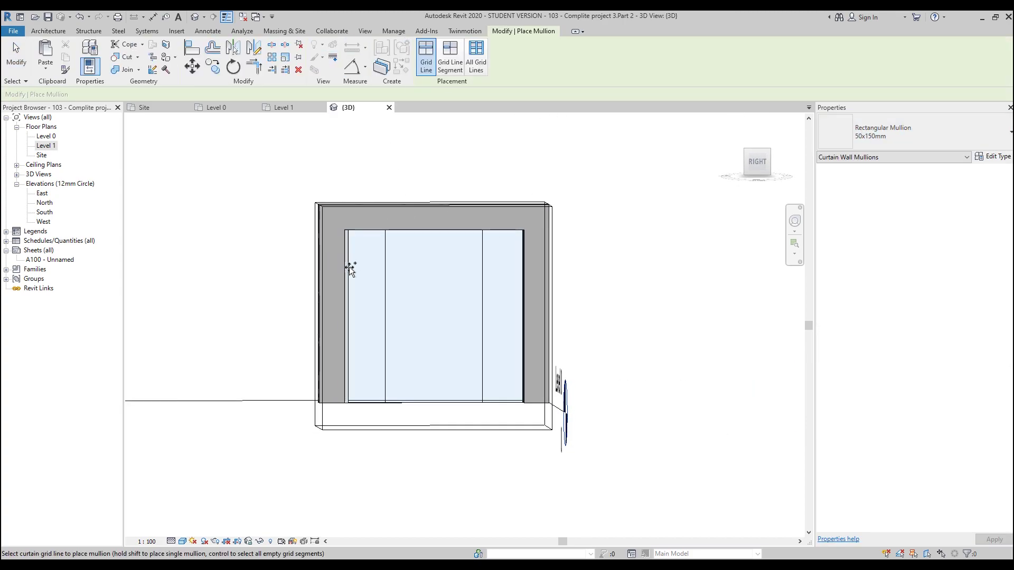
pyautogui.click(383, 266)
pyautogui.click(484, 271)
# Add 50x150mm mullions along the head, the remaining side edge and the sills of the two side panels, leaving the central sill open.
pyautogui.keyDown('shift'); pyautogui.moveTo(486, 272); pyautogui.dragTo(482, 219, button='middle'); pyautogui.keyUp('shift')
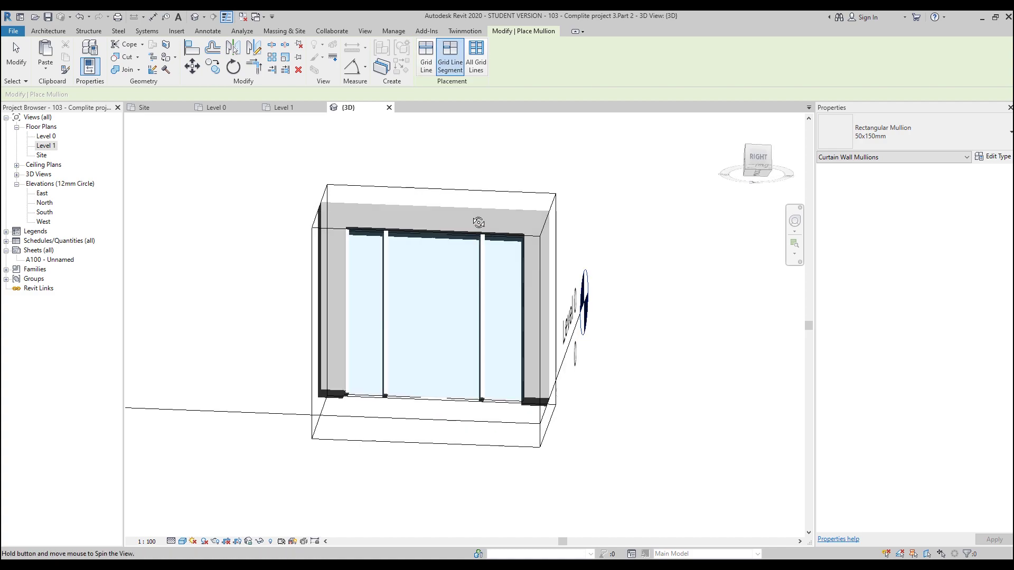
pyautogui.click(450, 239)
pyautogui.click(522, 311)
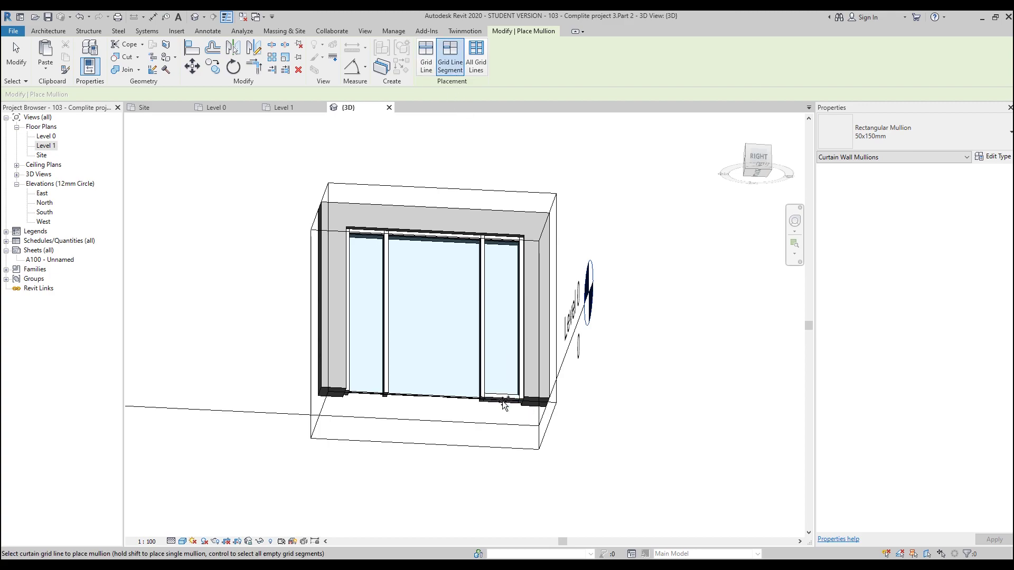
pyautogui.click(372, 397)
pyautogui.press('Escape')
pyautogui.press('Escape')
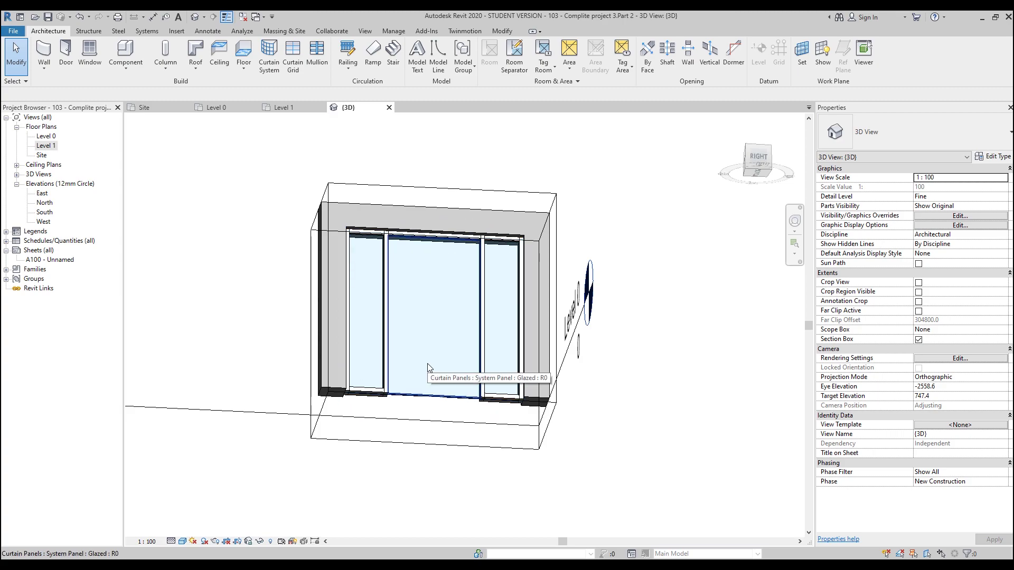
# Replace the central glazed panel with the Glass_Dbl_Door type of Doors_Dbl_Glass_1.
pyautogui.click(428, 367)
pyautogui.click(914, 138)
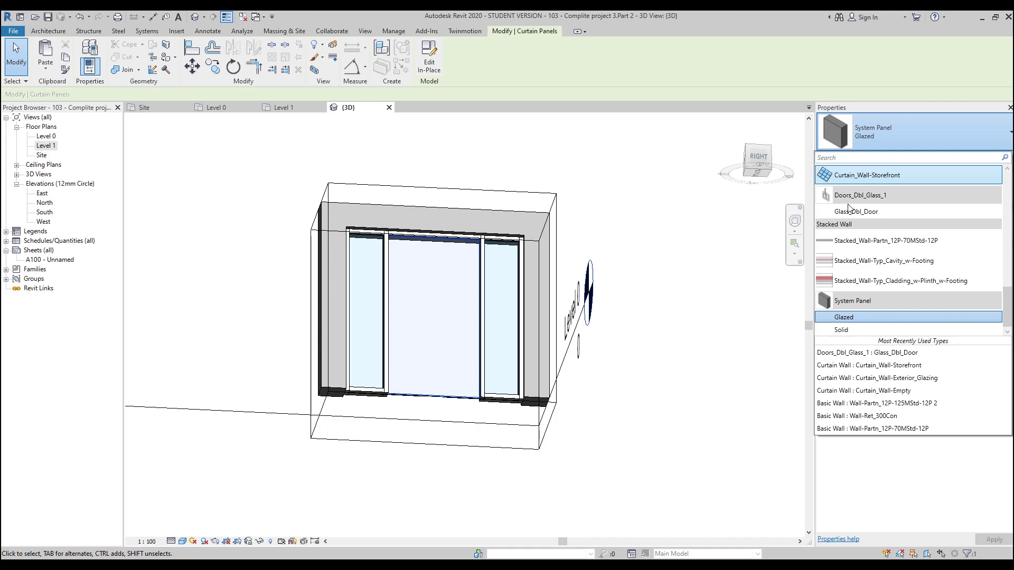
pyautogui.moveTo(851, 216)
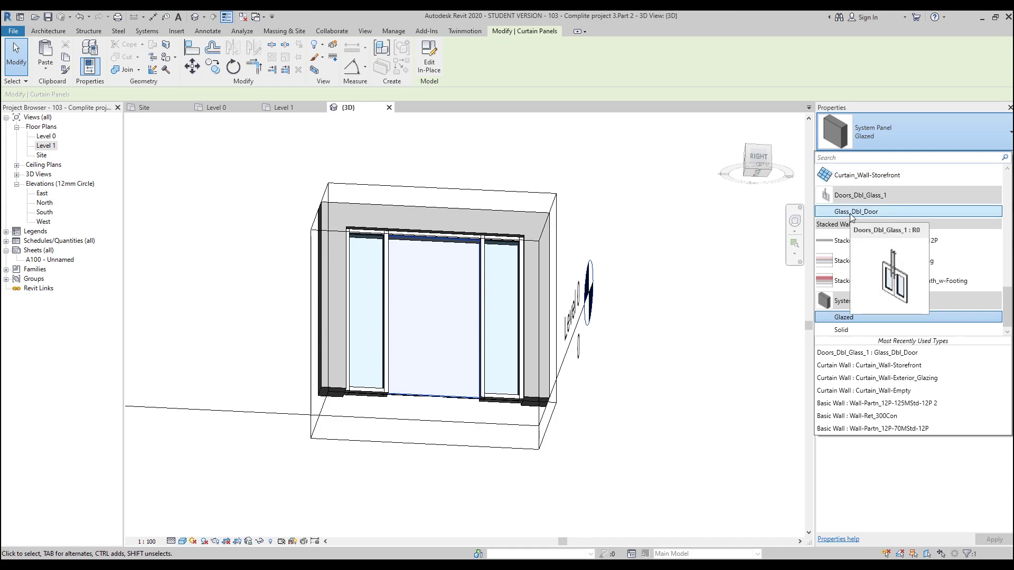
pyautogui.click(851, 211)
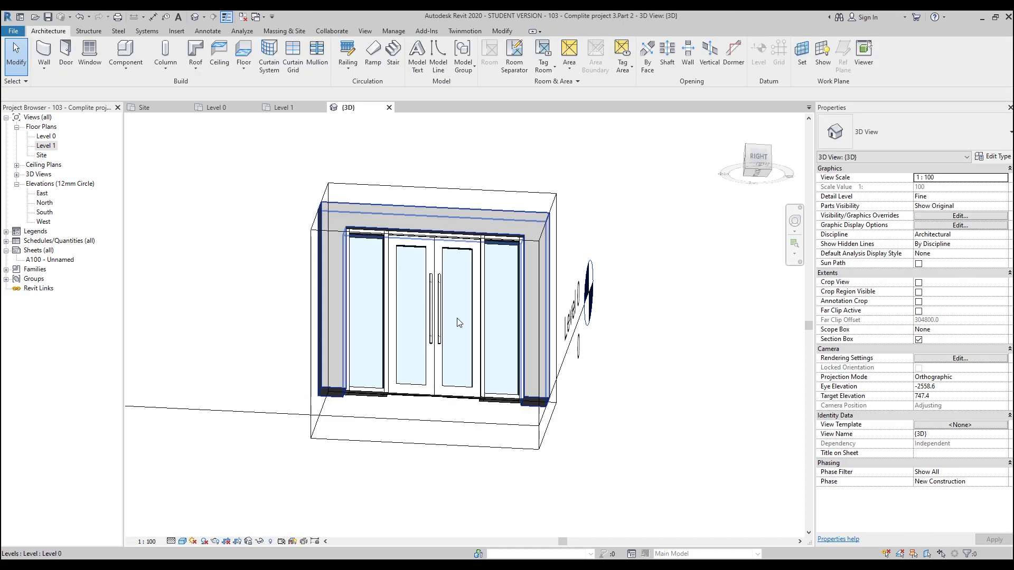
# Isolate the storefront curtain wall between Bedroom 02 and the light well in the 3D view with a selection box.
pyautogui.click(233, 108)
pyautogui.scroll(-3, 399, 286)
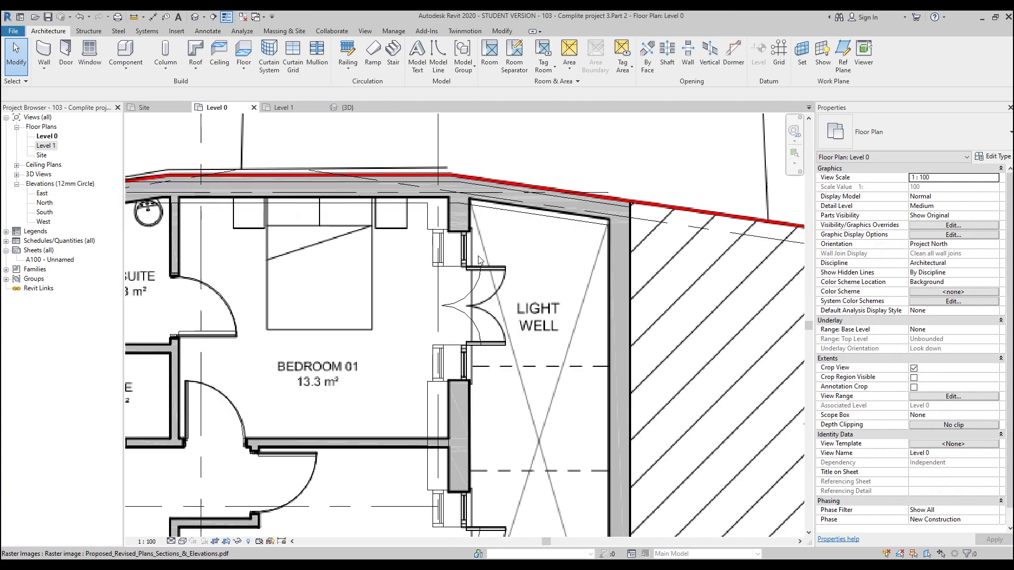
pyautogui.scroll(3, 399, 287)
pyautogui.scroll(2, 363, 289)
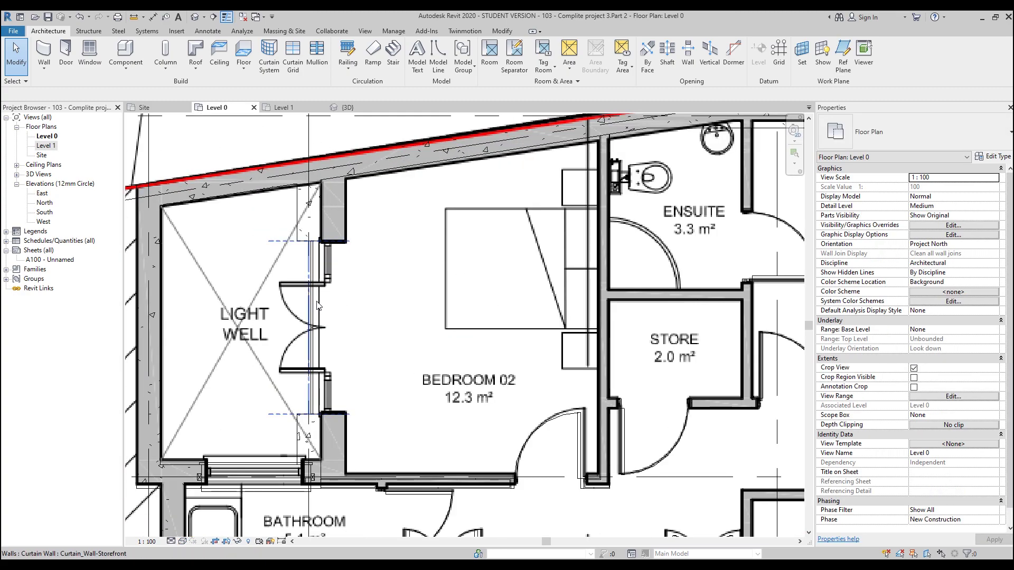
pyautogui.click(318, 303)
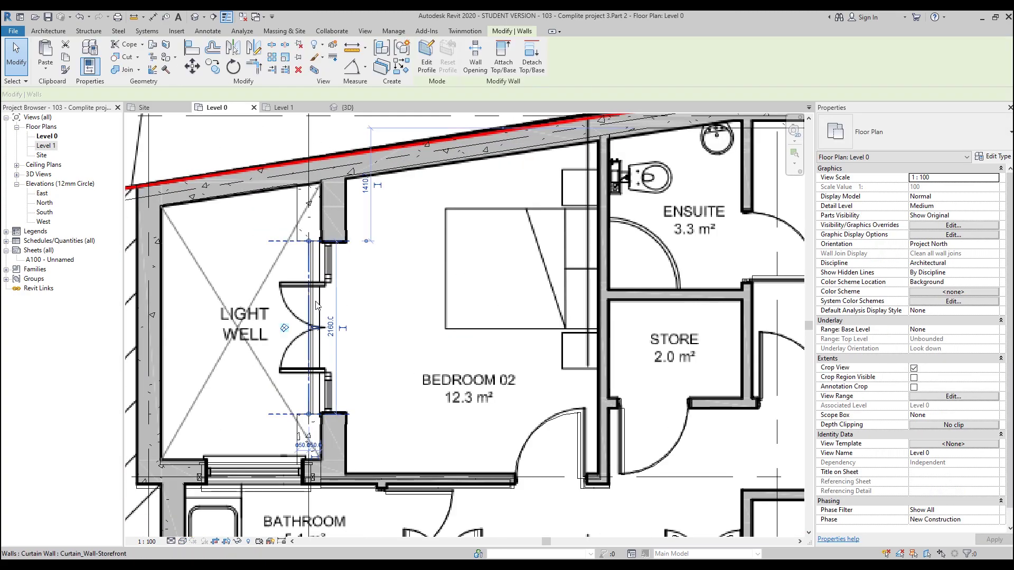
pyautogui.click(313, 70)
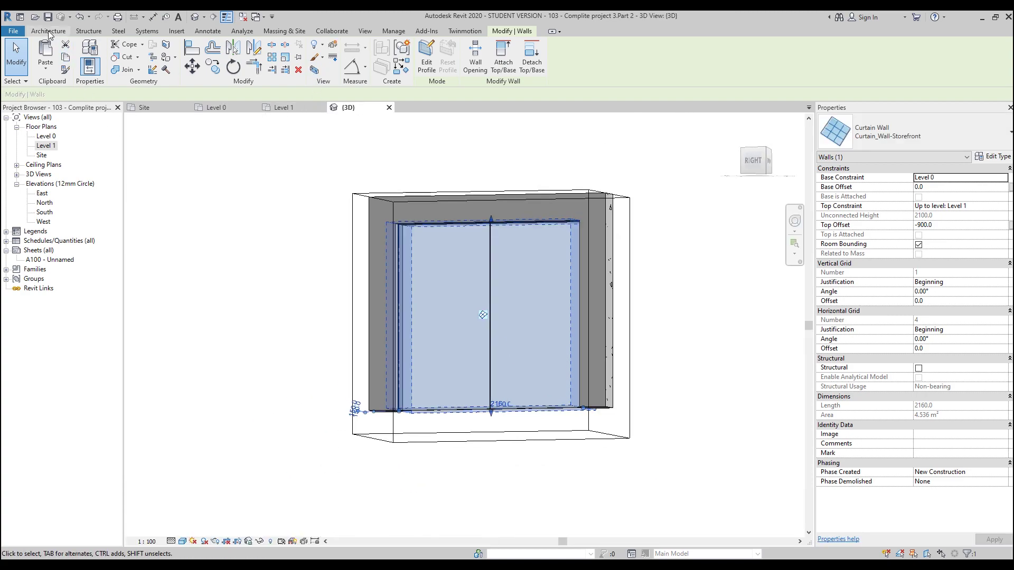
# Place a vertical curtain grid line on each side of the middle grid line in the Bedroom 02 curtain wall.
pyautogui.click(49, 33)
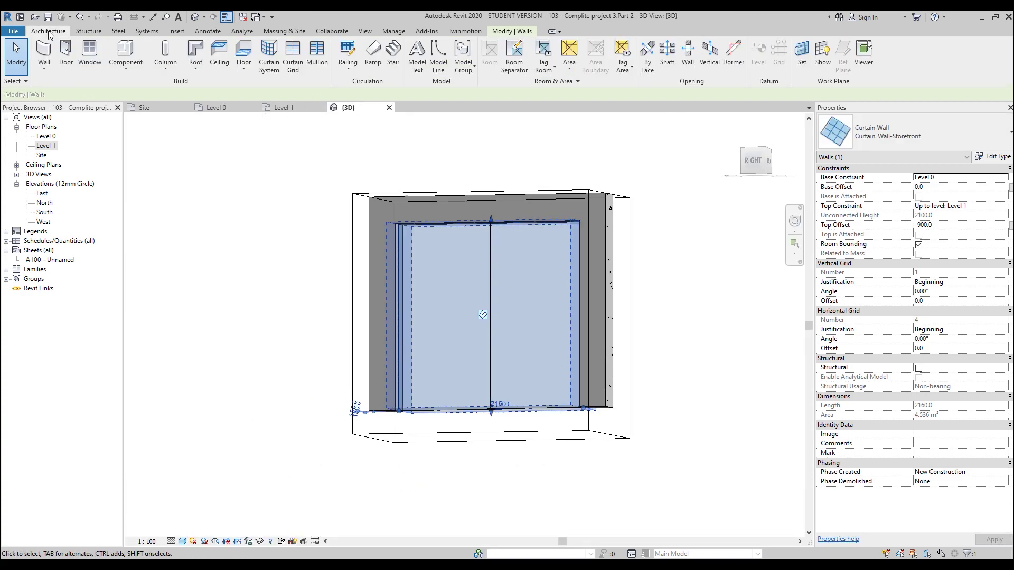
pyautogui.click(293, 58)
pyautogui.click(421, 407)
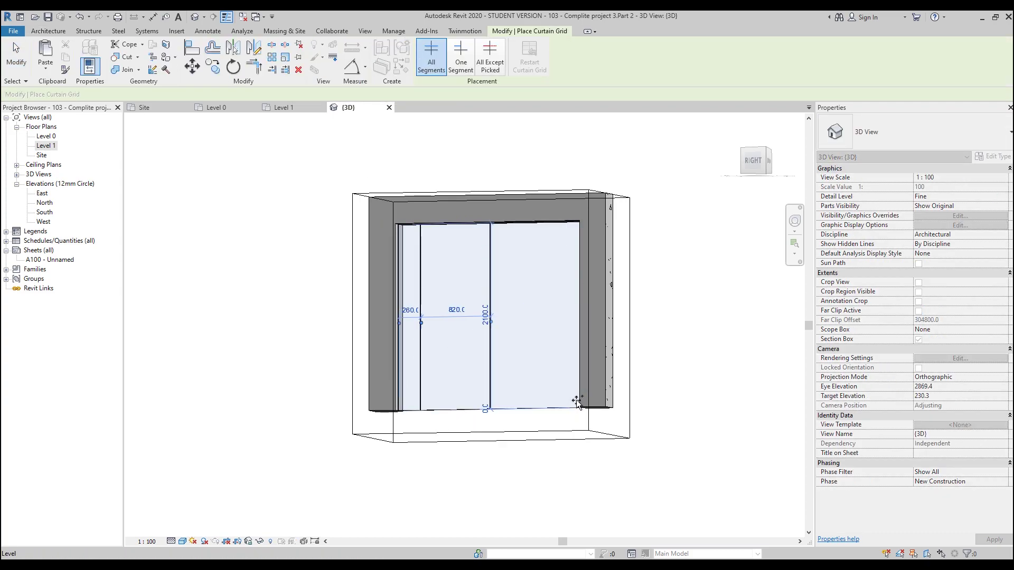
pyautogui.click(552, 407)
pyautogui.press('Escape')
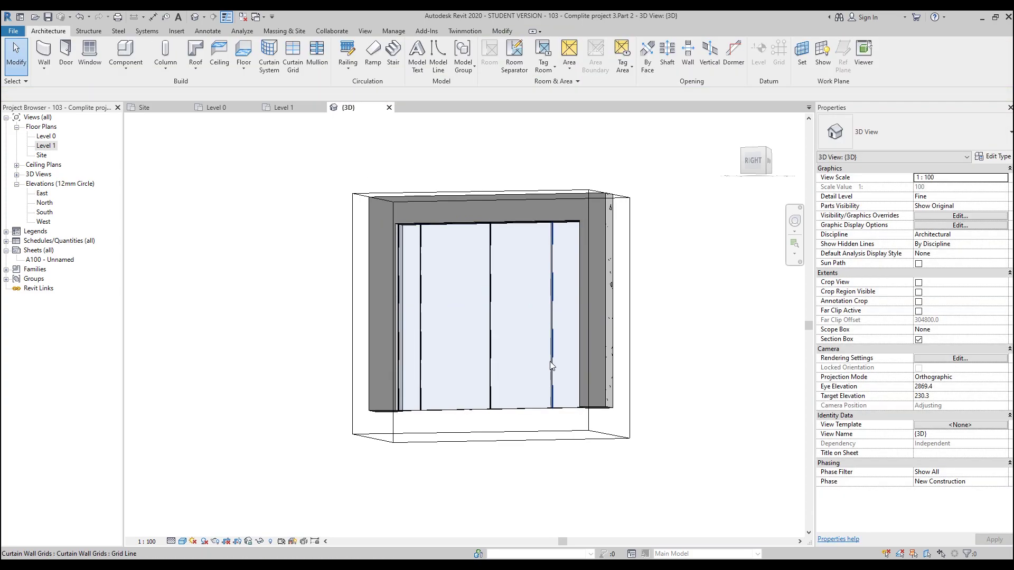
# Set the two outer vertical grid lines 500 mm from their adjacent curtain wall edges.
pyautogui.click(552, 367)
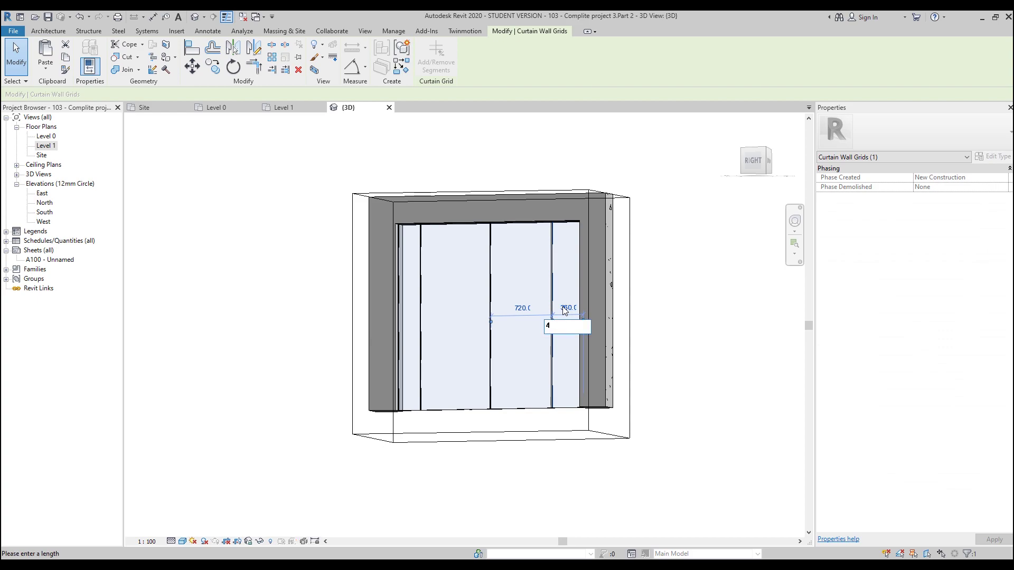
pyautogui.press('BackSpace')
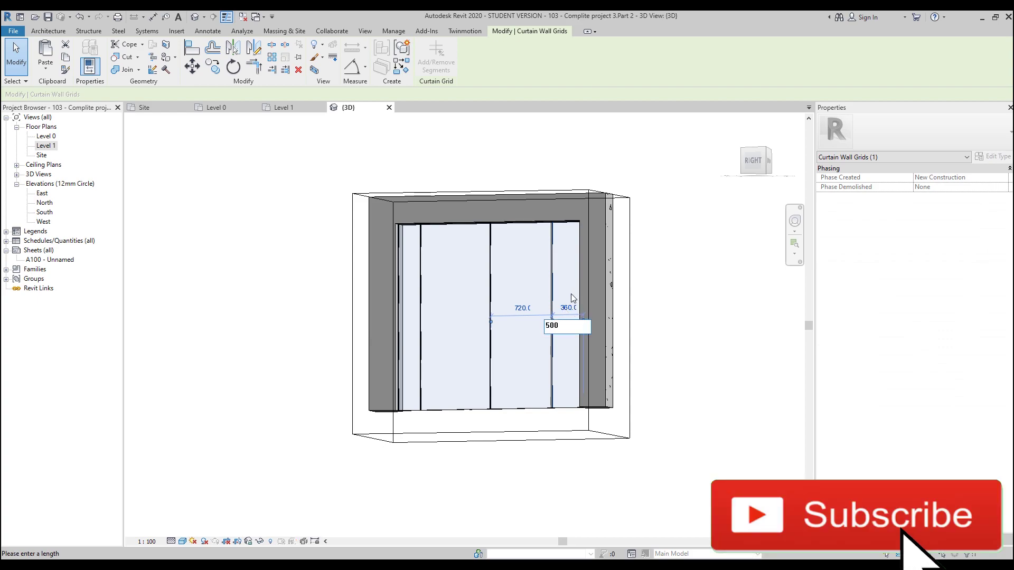
pyautogui.press('Return')
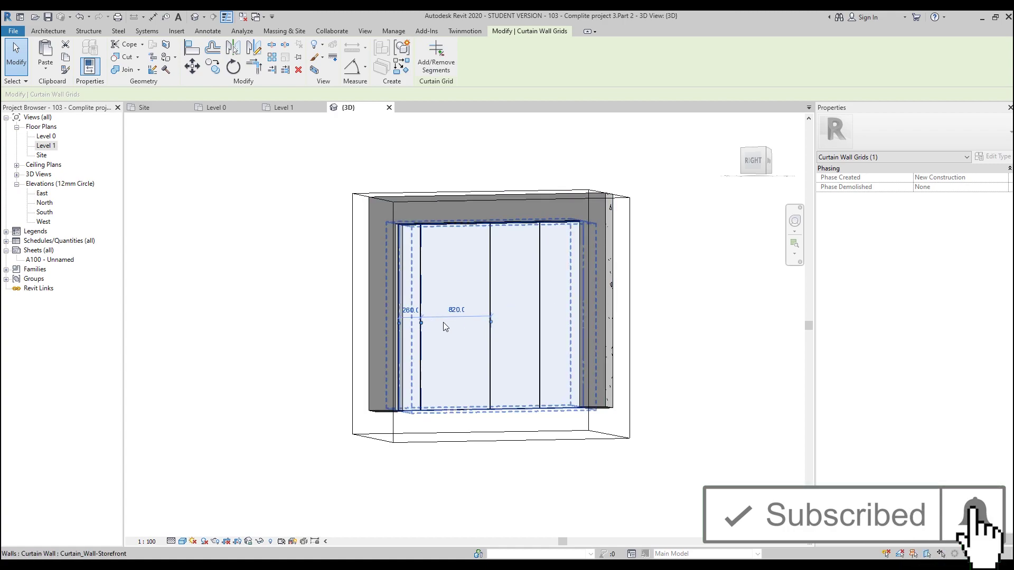
pyautogui.click(409, 310)
pyautogui.write('5')
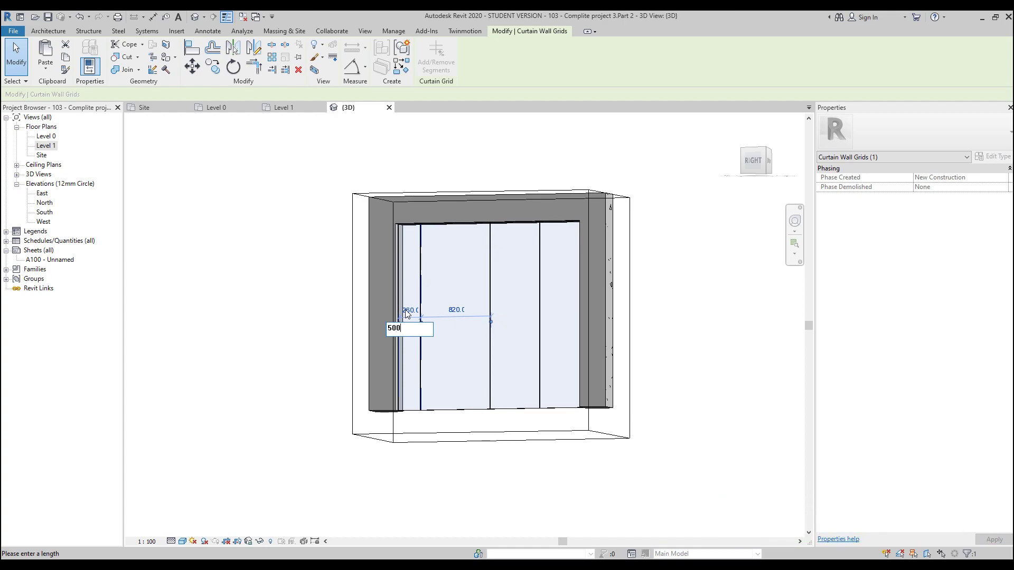
pyautogui.write('00')
pyautogui.press('Return')
# Delete the middle vertical grid line of the Bedroom 02 curtain wall and check the merged central panel.
pyautogui.click(492, 325)
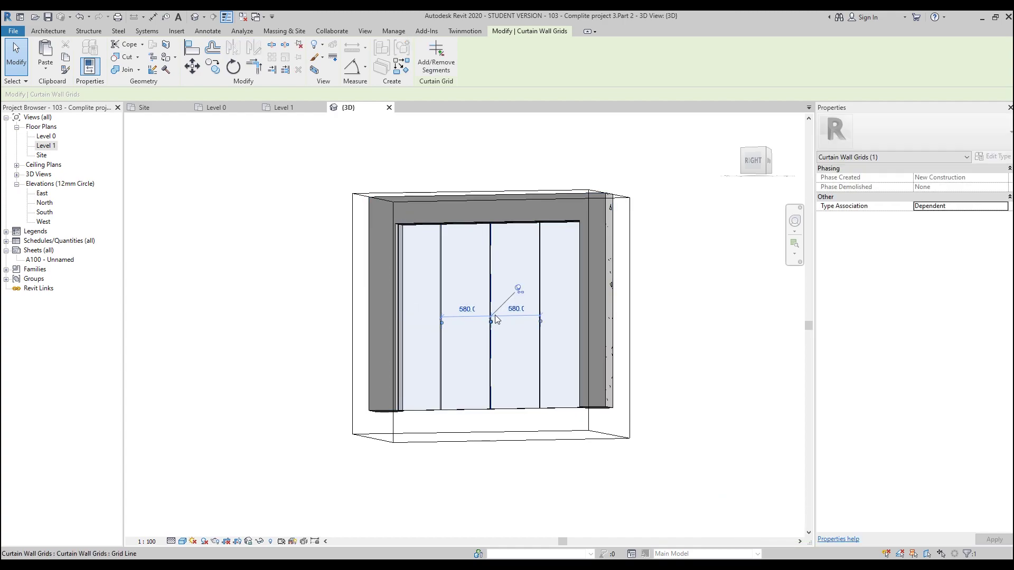
pyautogui.press('Delete')
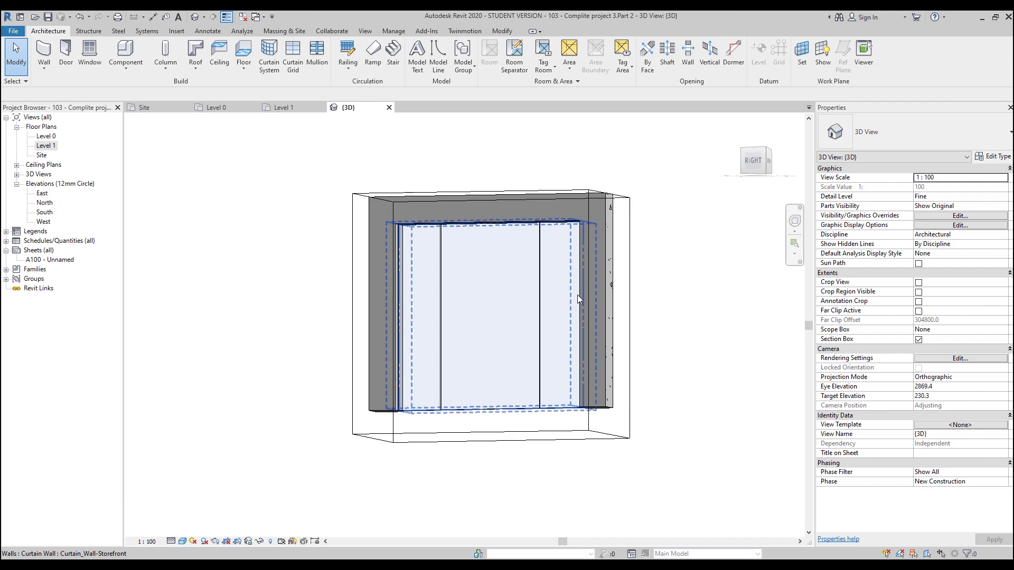
pyautogui.keyDown('shift'); pyautogui.moveTo(518, 312); pyautogui.dragTo(509, 387, button='middle'); pyautogui.keyUp('shift')
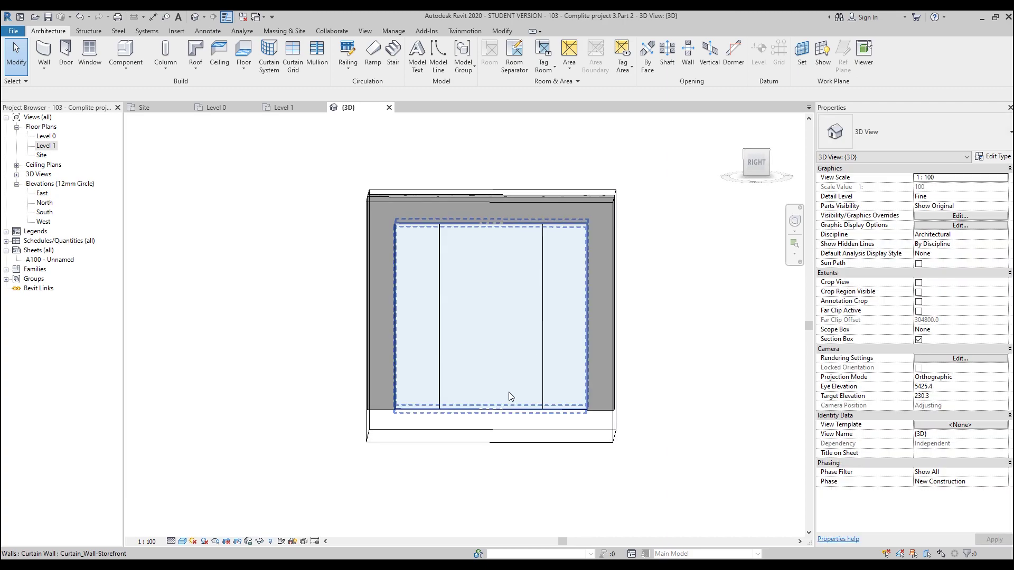
pyautogui.click(508, 392)
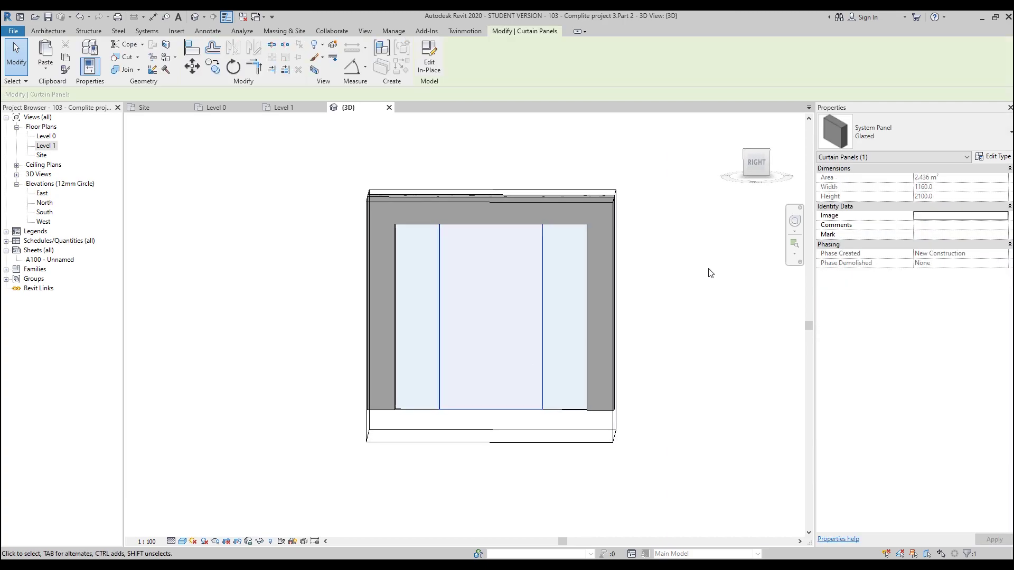
pyautogui.click(661, 280)
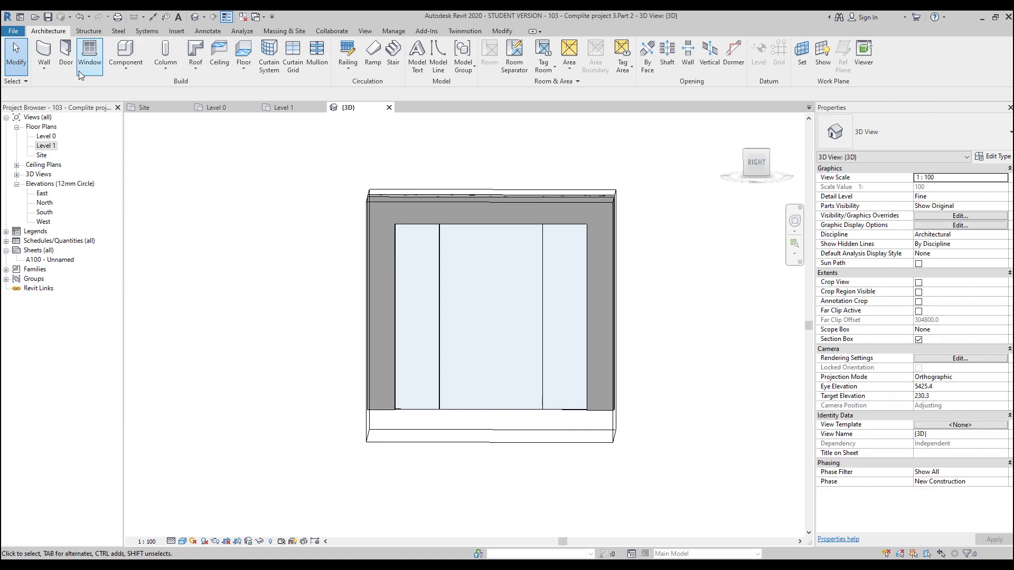
# Add 50x150mm rectangular mullions to the Bedroom 02 curtain wall's vertical lines, top edge and outer bottom segments, leaving the central bottom segment empty.
pyautogui.click(317, 52)
pyautogui.keyDown('shift'); pyautogui.moveTo(617, 206); pyautogui.dragTo(513, 229, button='middle'); pyautogui.keyUp('shift')
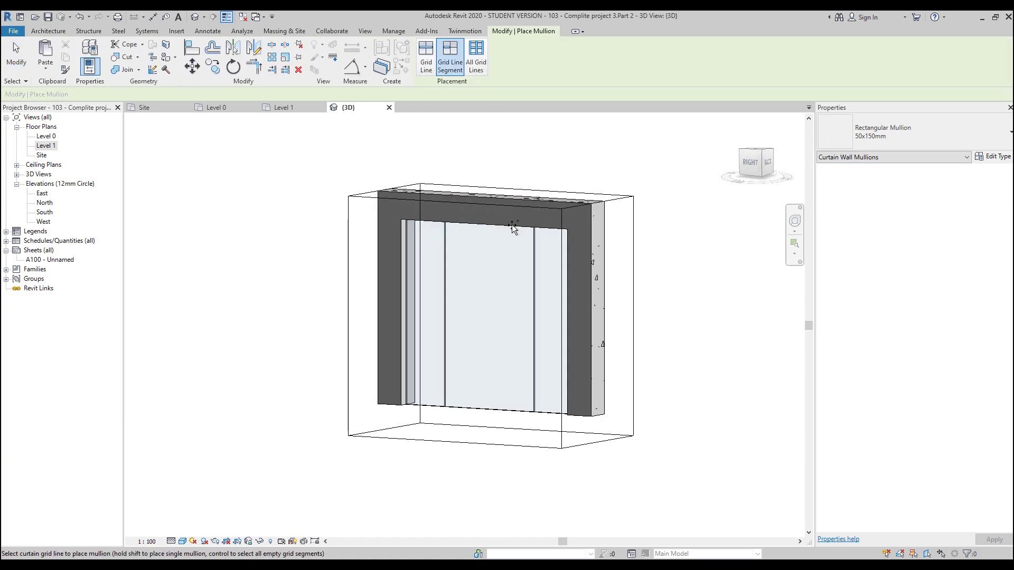
pyautogui.click(406, 287)
pyautogui.keyDown('shift'); pyautogui.moveTo(516, 355); pyautogui.dragTo(444, 263, button='middle'); pyautogui.keyUp('shift')
pyautogui.click(437, 268)
pyautogui.click(560, 261)
pyautogui.click(569, 249)
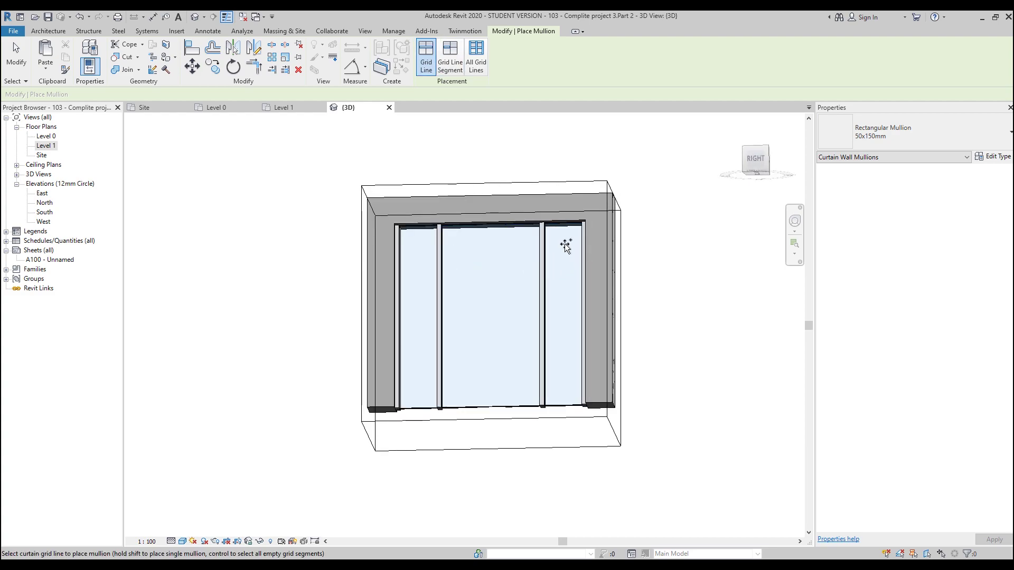
pyautogui.click(530, 223)
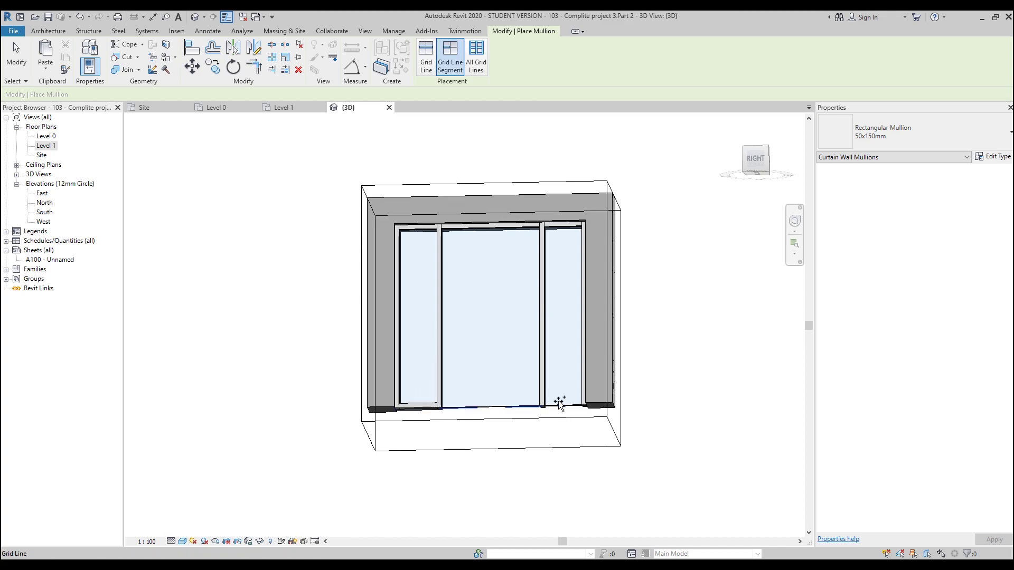
pyautogui.press('Escape')
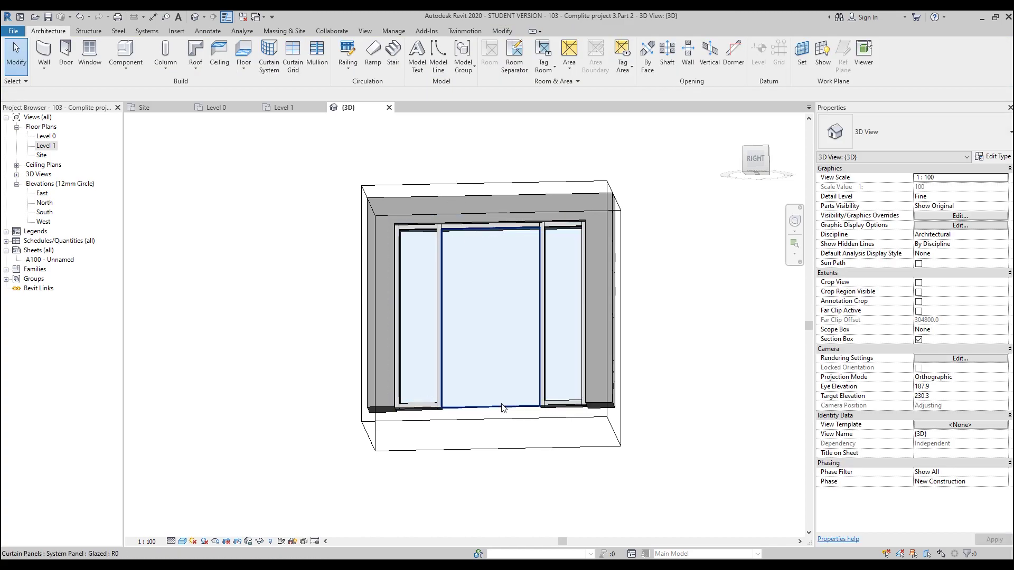
# Replace the central glazed panel of the Bedroom 02 curtain wall with the Glass_Dbl_Door type.
pyautogui.click(503, 407)
pyautogui.click(908, 127)
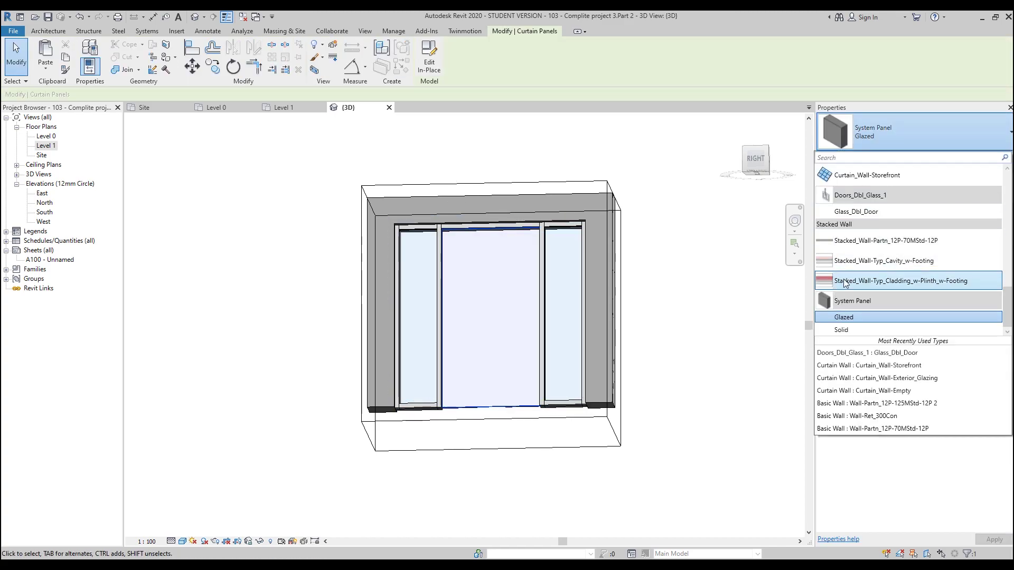
pyautogui.click(865, 211)
pyautogui.click(726, 278)
pyautogui.keyDown('shift'); pyautogui.moveTo(726, 278); pyautogui.dragTo(402, 221, button='middle'); pyautogui.keyUp('shift')
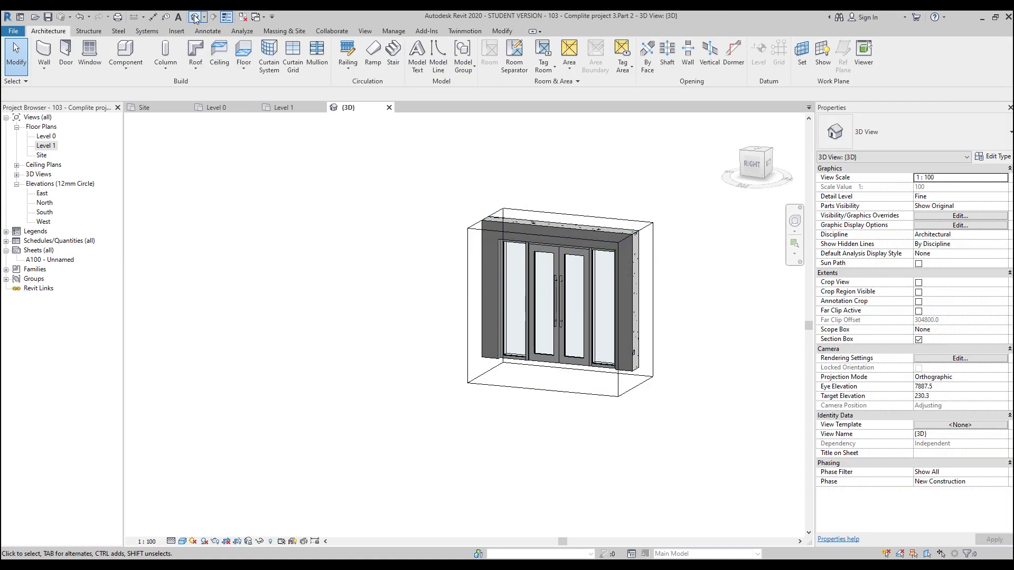
# Turn off the 3D view's section box and inspect the storefront doors from both ends of the full building.
pyautogui.moveTo(709, 328); pyautogui.dragTo(550, 323, button='middle')
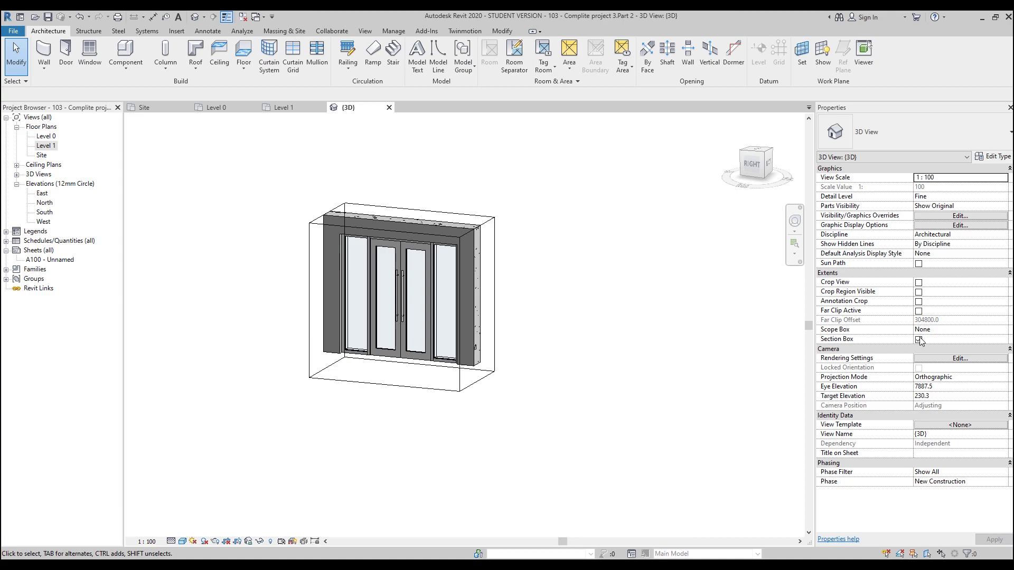
pyautogui.scroll(-5, 648, 345)
pyautogui.keyDown('shift'); pyautogui.moveTo(648, 345); pyautogui.dragTo(521, 416, button='middle'); pyautogui.keyUp('shift')
pyautogui.scroll(4, 520, 416)
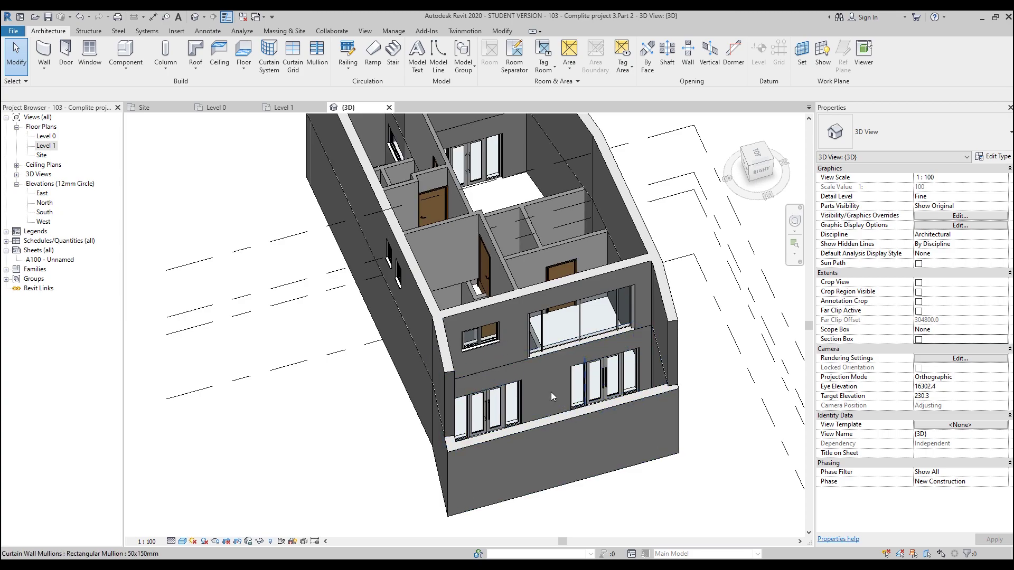
pyautogui.scroll(-4, 637, 378)
pyautogui.keyDown('shift'); pyautogui.moveTo(619, 380); pyautogui.dragTo(562, 287, button='middle'); pyautogui.keyUp('shift')
pyautogui.scroll(3, 565, 284)
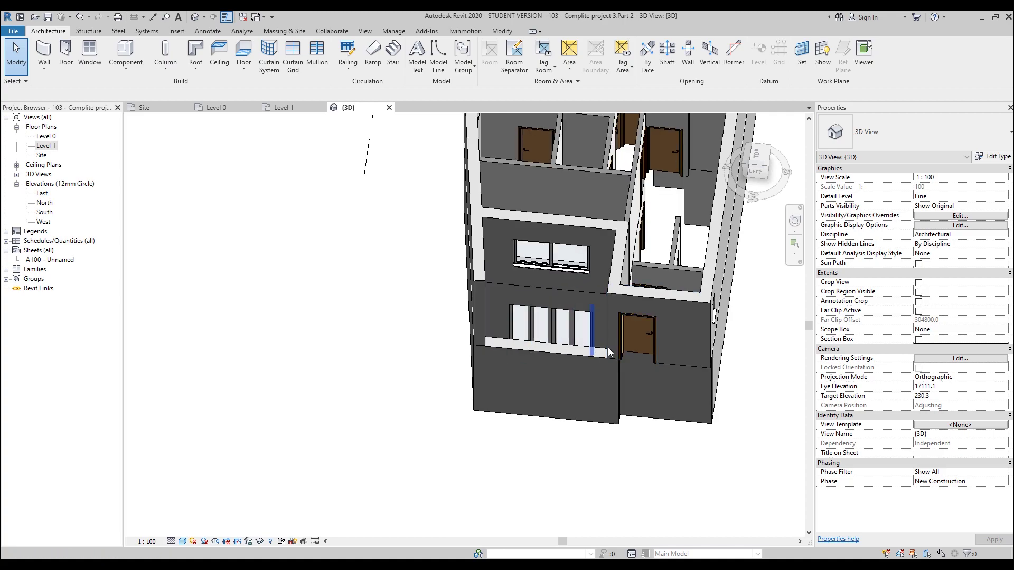
pyautogui.scroll(-4, 613, 353)
pyautogui.keyDown('shift'); pyautogui.moveTo(613, 353); pyautogui.dragTo(375, 220, button='middle'); pyautogui.keyUp('shift')
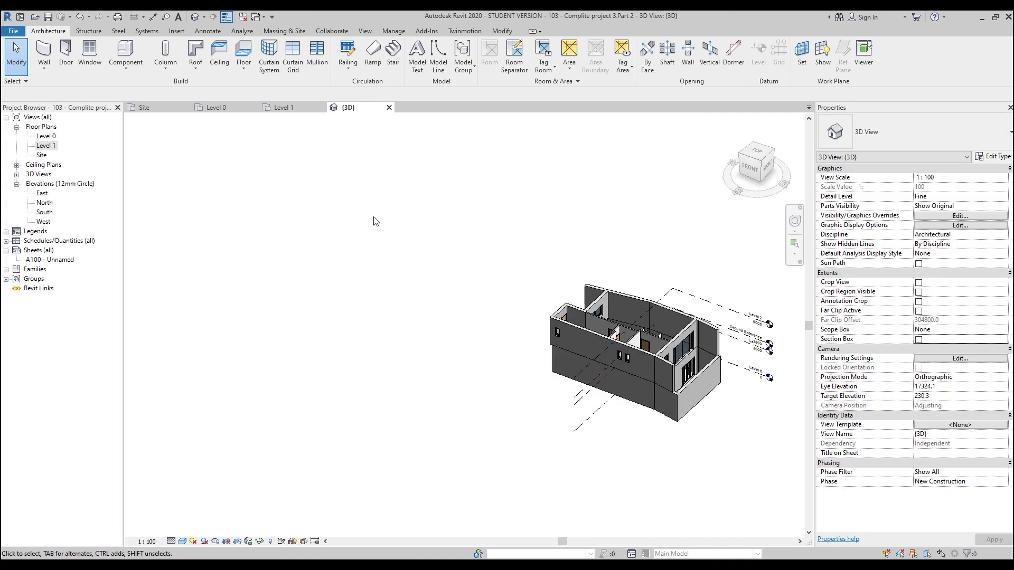
# Open the Level 0 floor plan and start a floor using the Floor_Timber_22Cbd-225Joist type.
pyautogui.click(222, 108)
pyautogui.scroll(-4, 507, 342)
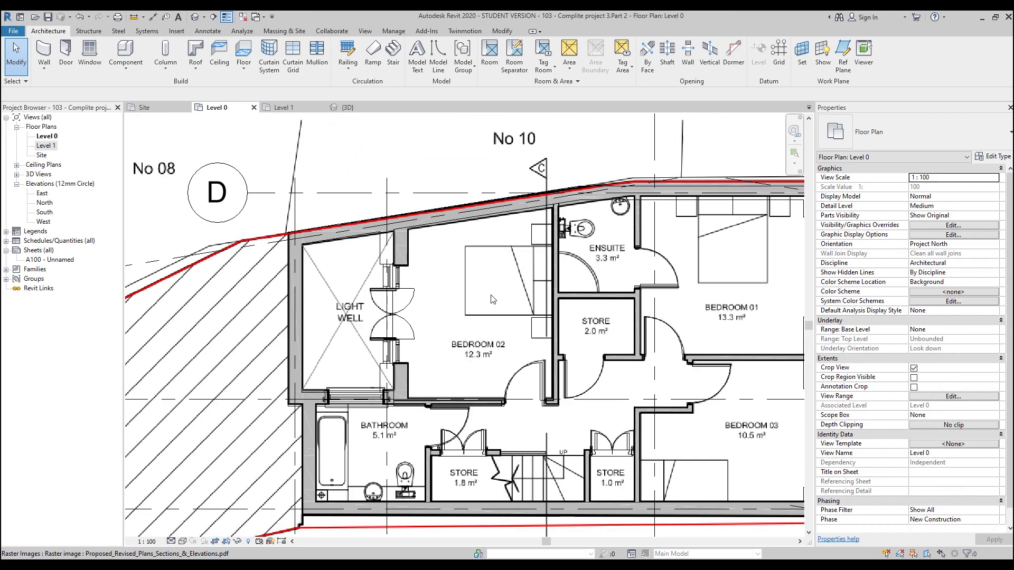
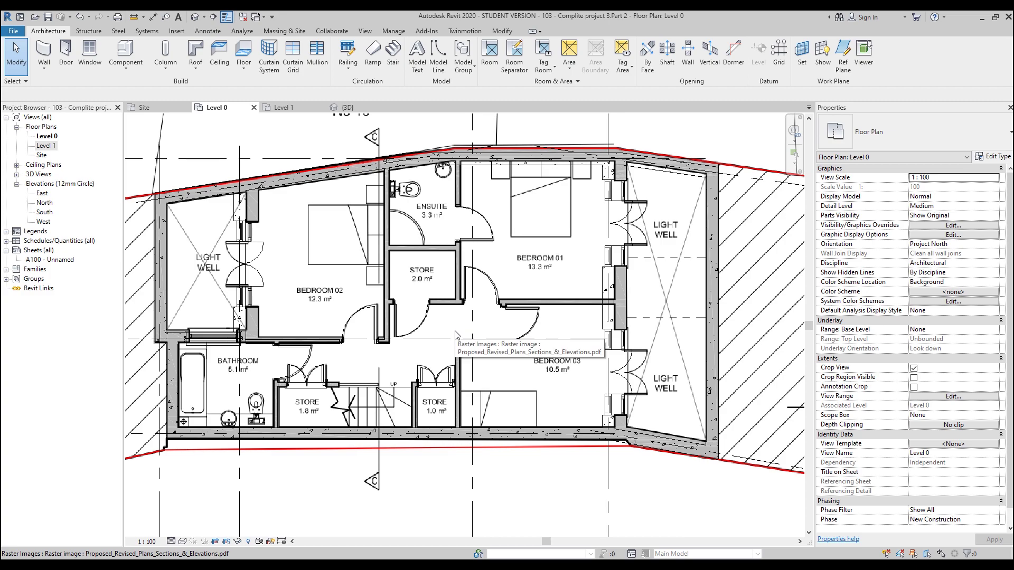
pyautogui.moveTo(457, 334); pyautogui.dragTo(490, 347, button='middle')
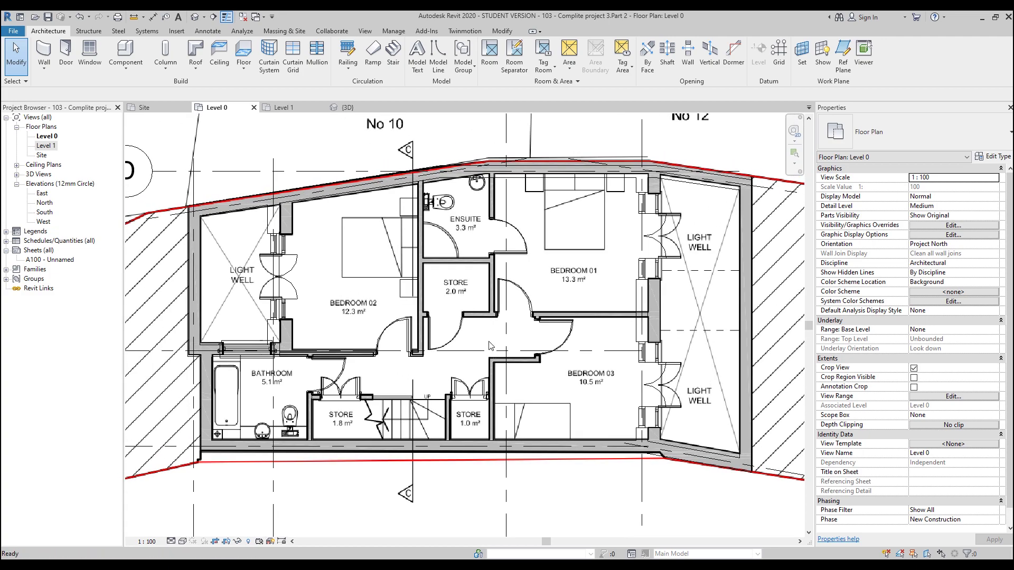
pyautogui.click(244, 52)
pyautogui.click(901, 142)
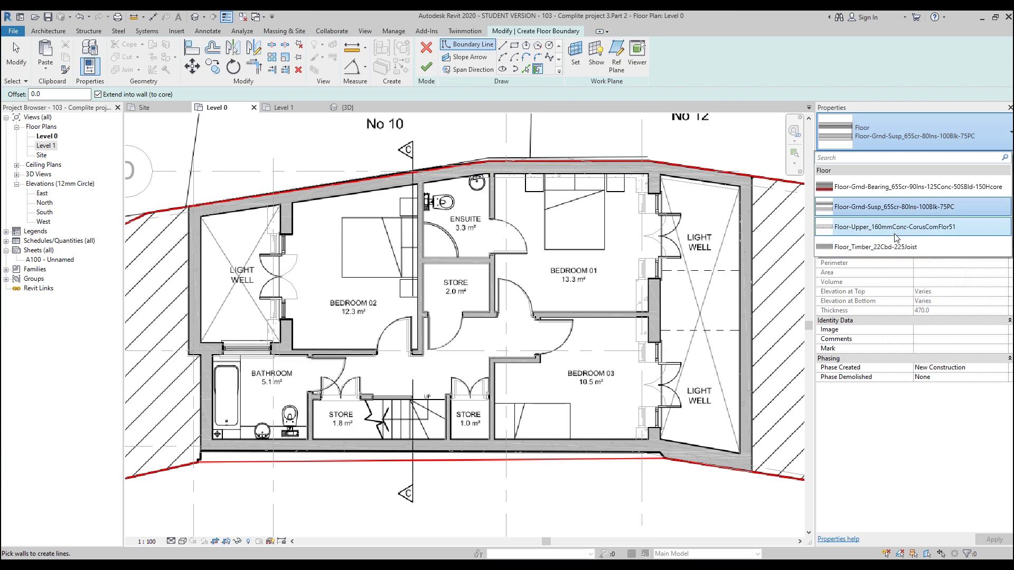
pyautogui.click(845, 249)
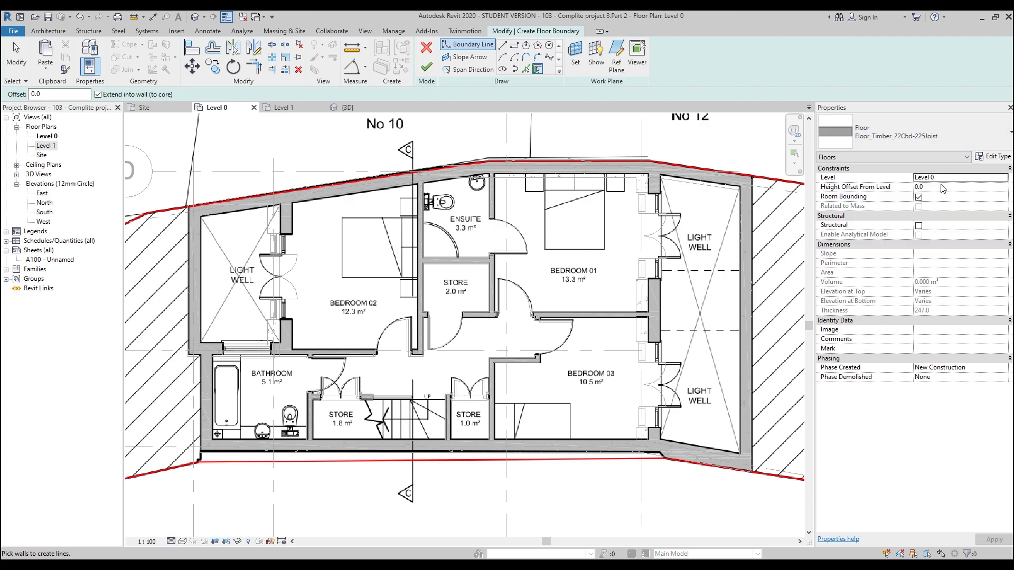
# Duplicate the timber floor type and name the copy Floor_Concrete.
pyautogui.click(986, 158)
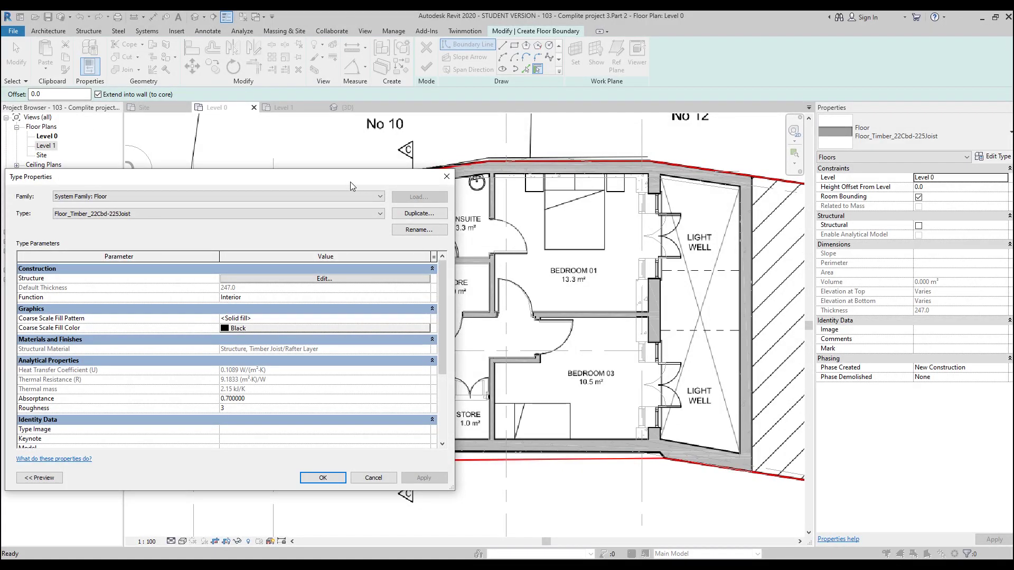
pyautogui.moveTo(352, 186); pyautogui.dragTo(452, 159)
pyautogui.click(519, 188)
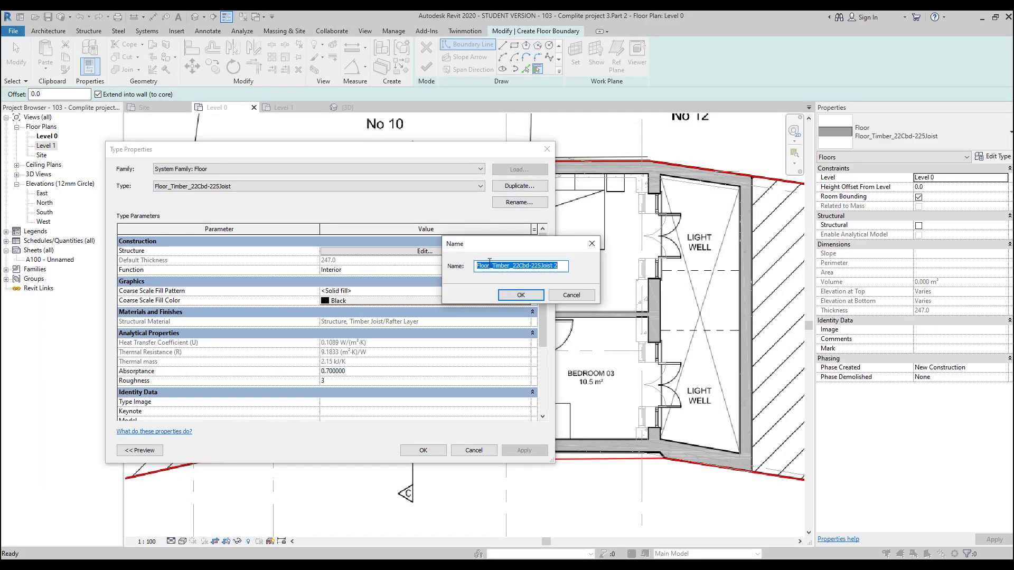
pyautogui.press('End')
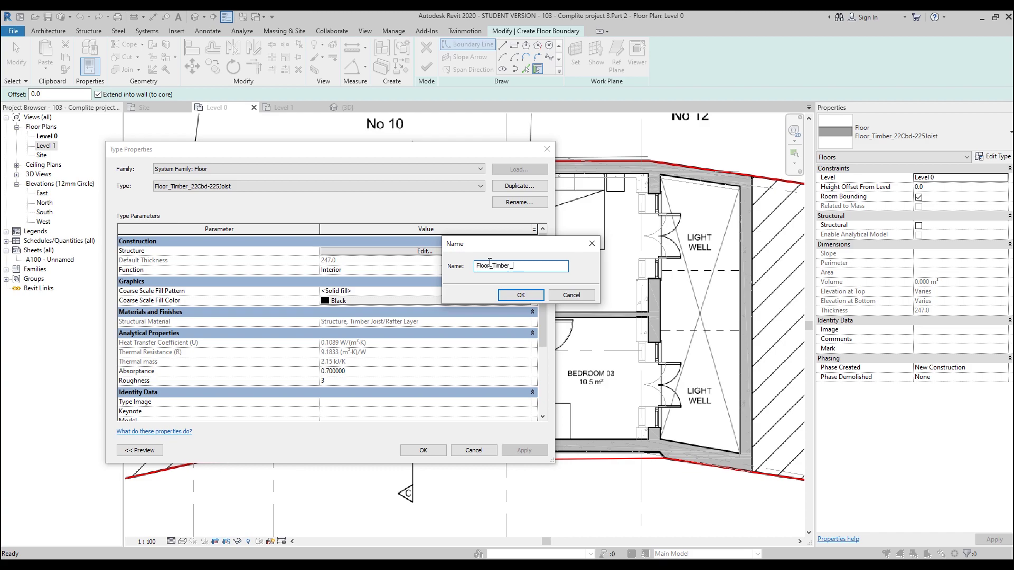
pyautogui.press('BackSpace')
pyautogui.press('BackSpace')
pyautogui.press('BackSpace')
pyautogui.press('BackSpace')
pyautogui.press('BackSpace')
pyautogui.press('BackSpace')
pyautogui.press('BackSpace')
pyautogui.write('Concret')
pyautogui.click(521, 295)
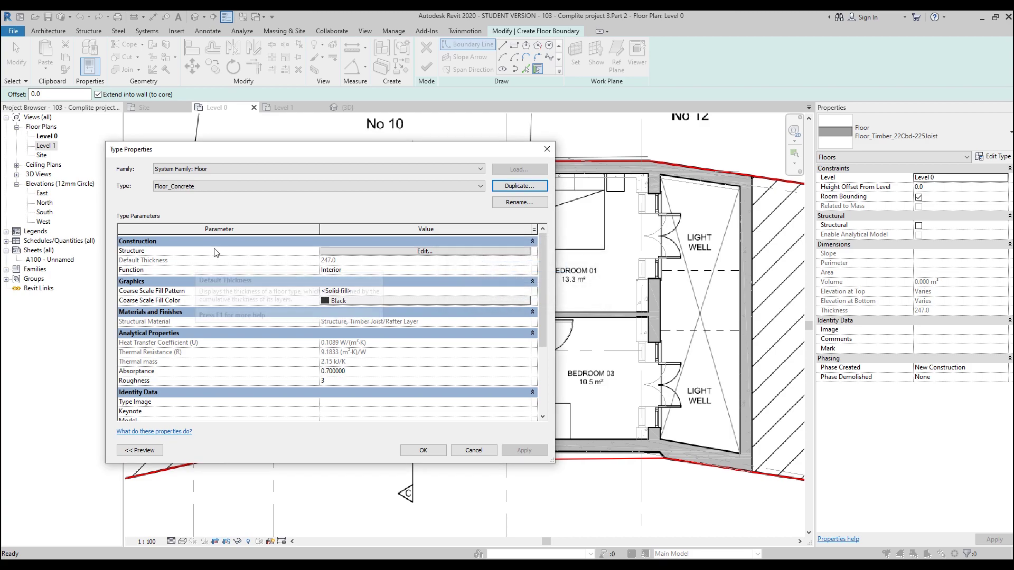
# Edit the Floor_Concrete assembly by deleting the Finish 2 layer and setting the structure layer's thickness to 200 mm.
pyautogui.click(356, 250)
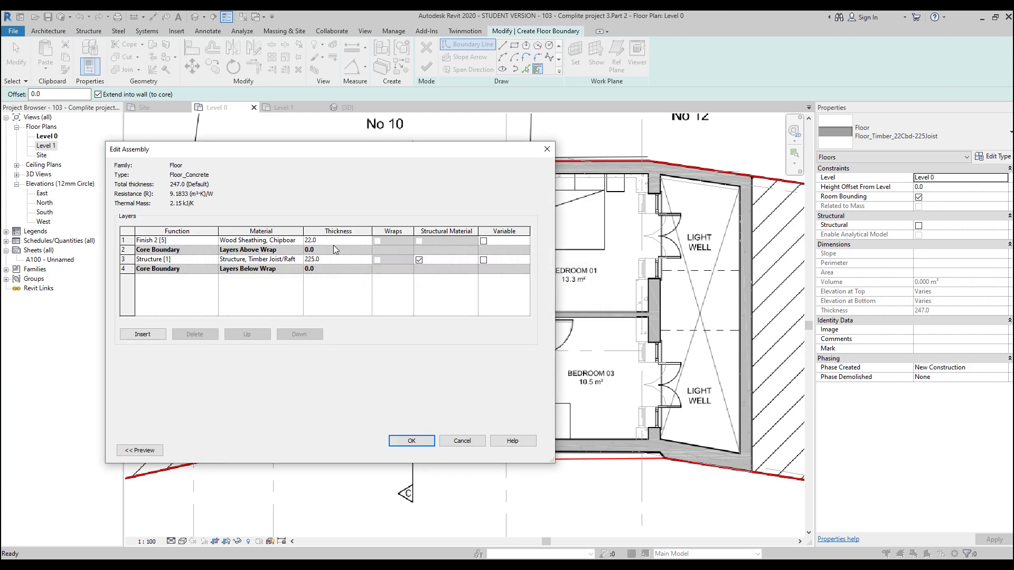
pyautogui.click(162, 242)
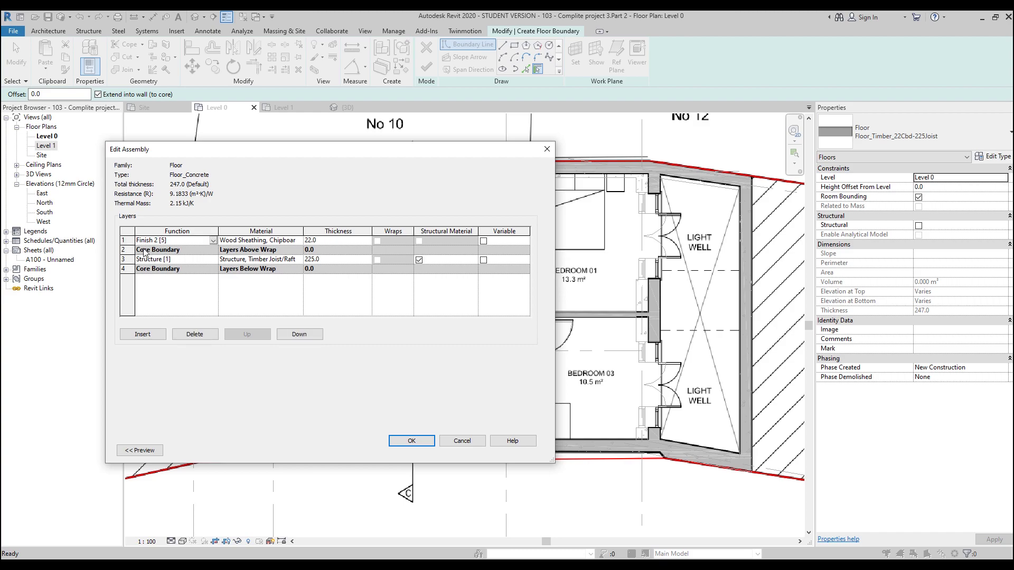
pyautogui.click(205, 335)
pyautogui.click(344, 251)
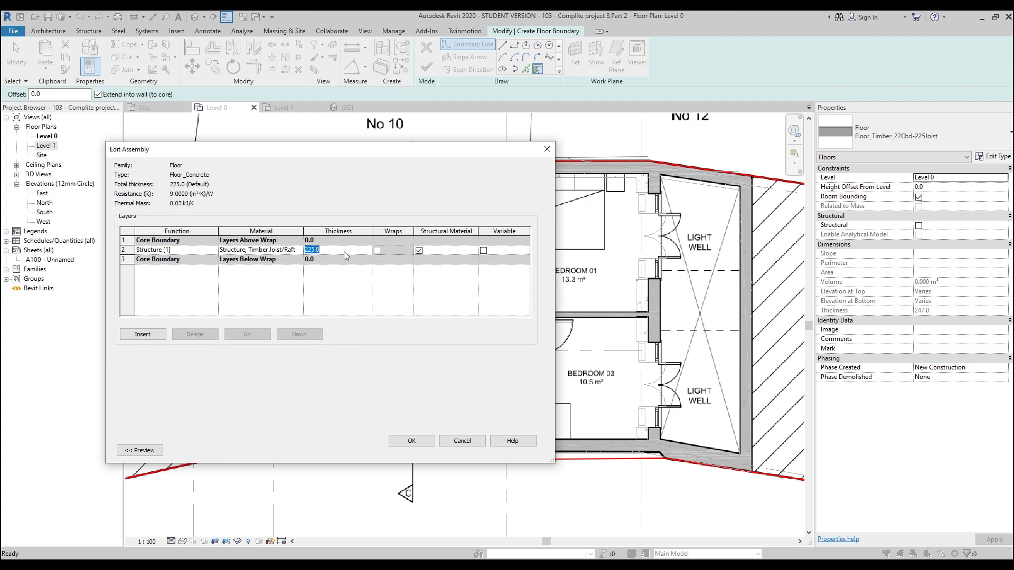
pyautogui.write('200')
pyautogui.click(412, 442)
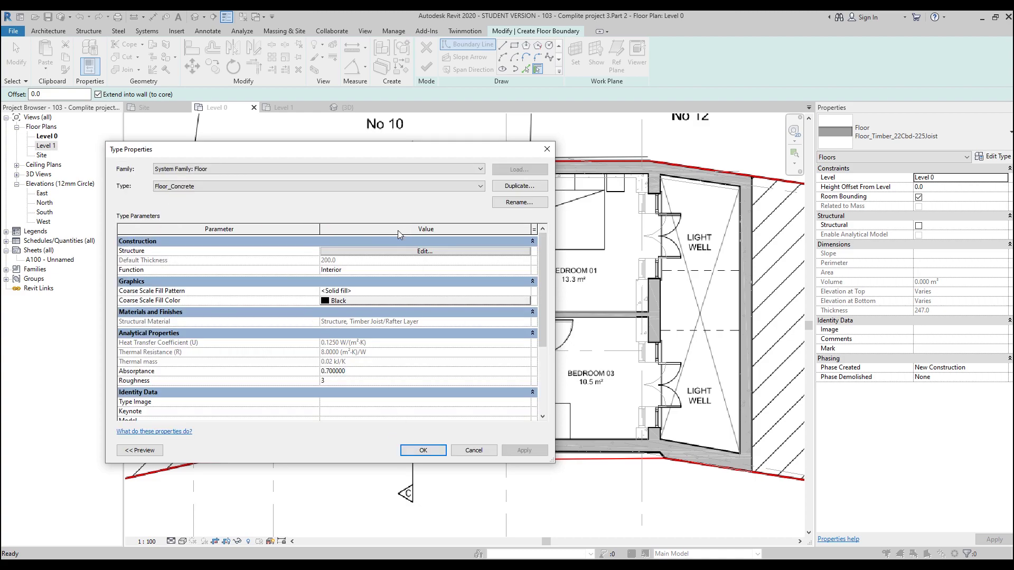
pyautogui.click(425, 451)
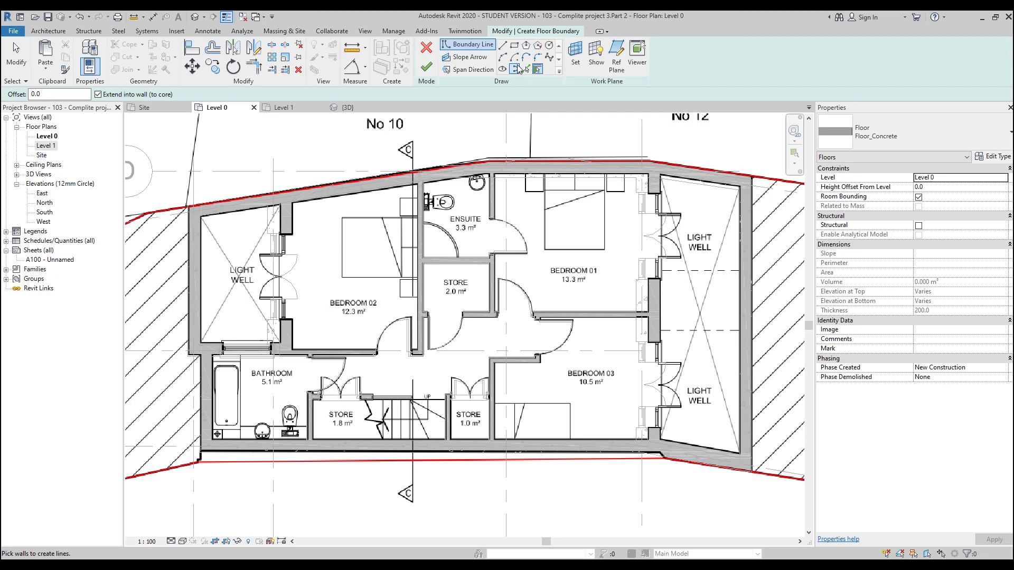
pyautogui.click(503, 45)
pyautogui.moveTo(409, 188); pyautogui.dragTo(483, 172, button='middle')
pyautogui.scroll(3, 141, 242)
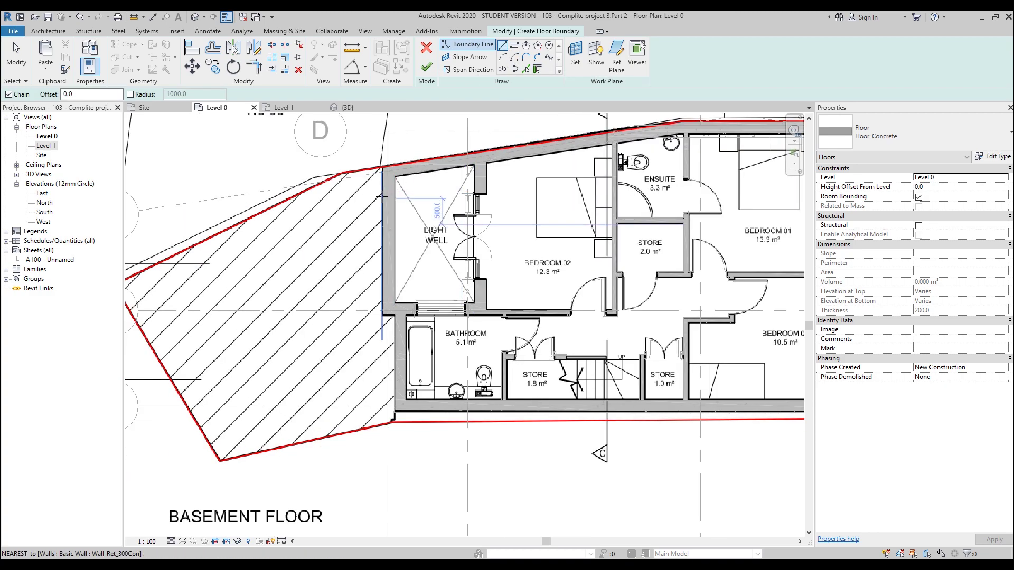
pyautogui.click(525, 69)
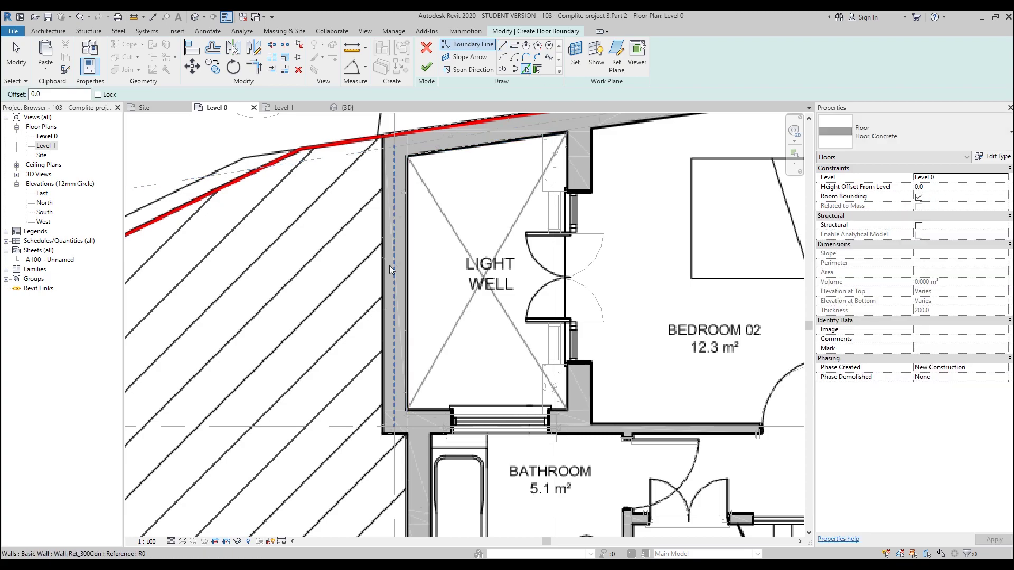
pyautogui.moveTo(464, 290); pyautogui.dragTo(407, 303, button='middle')
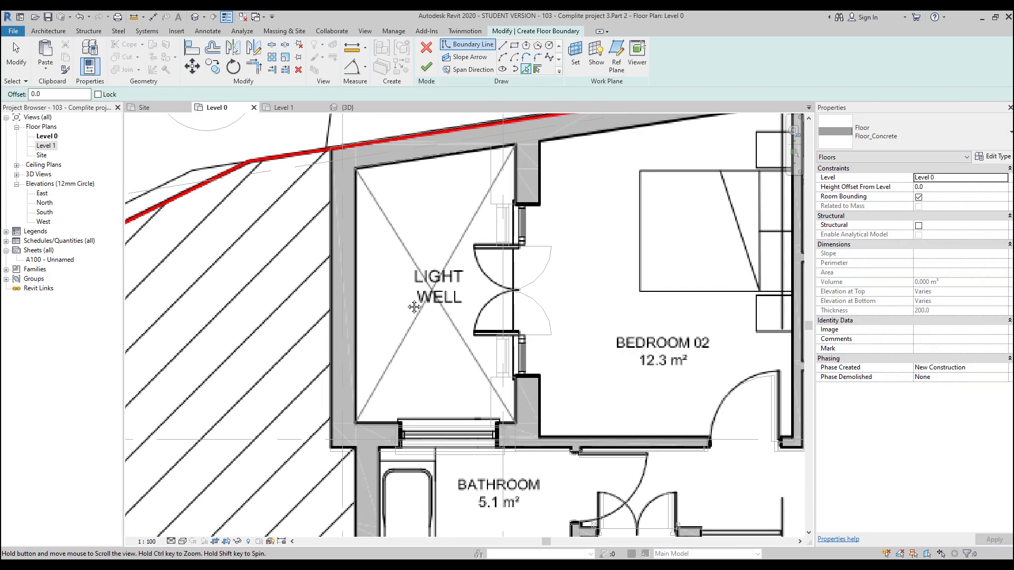
# Try the Hidden Line visual style on the Level 0 plan, and discard the unfinished floor boundary sketch.
pyautogui.click(182, 541)
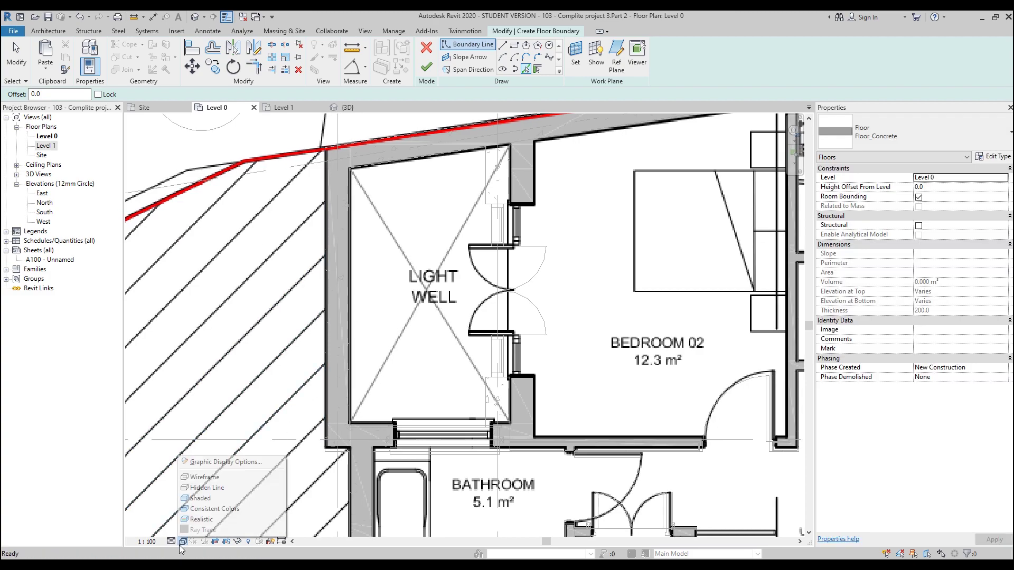
pyautogui.click(204, 487)
pyautogui.click(389, 304)
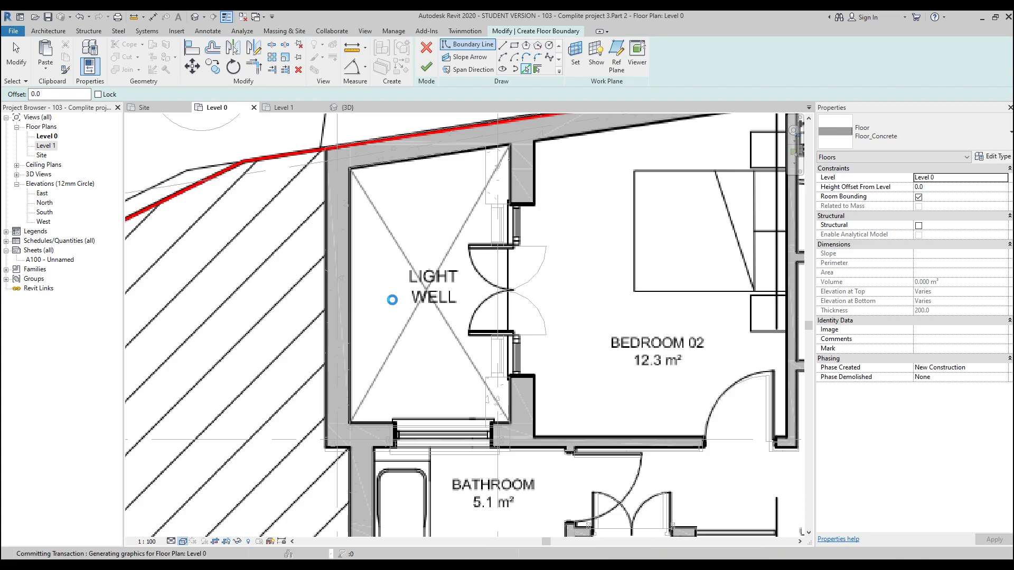
pyautogui.scroll(-3, 309, 343)
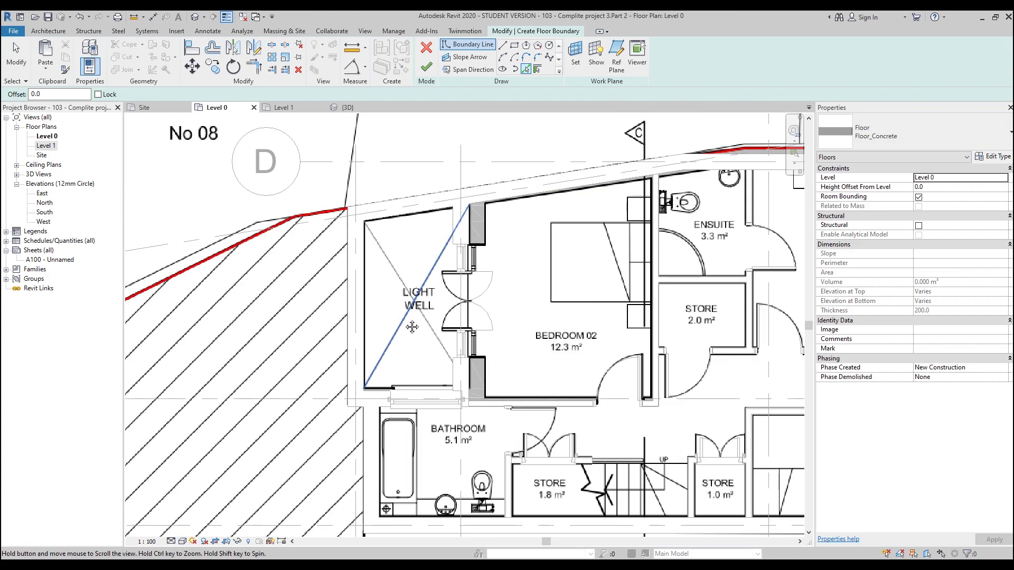
pyautogui.scroll(1, 322, 327)
pyautogui.scroll(-5, 325, 324)
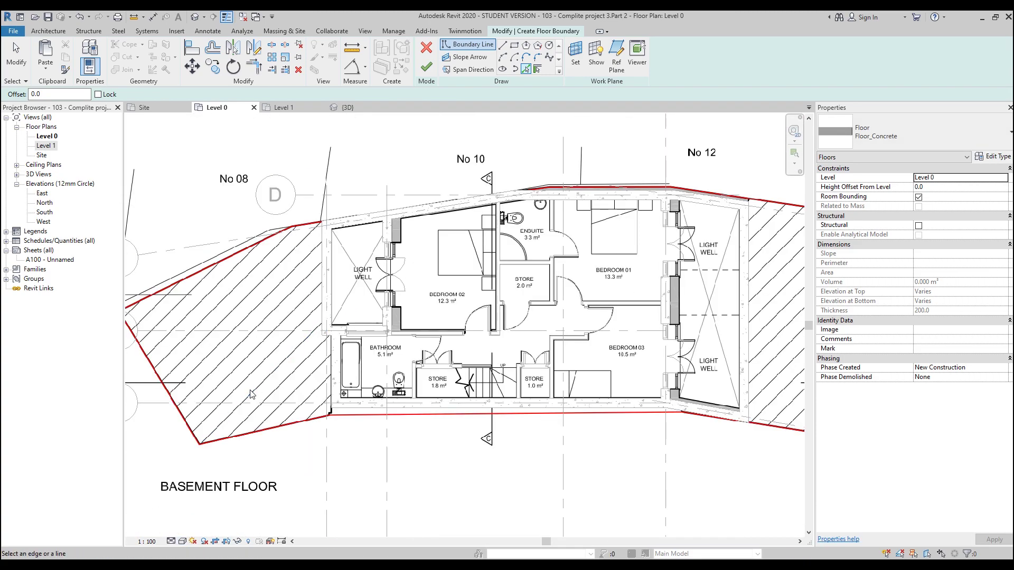
pyautogui.scroll(-1, 229, 426)
pyautogui.press('Escape')
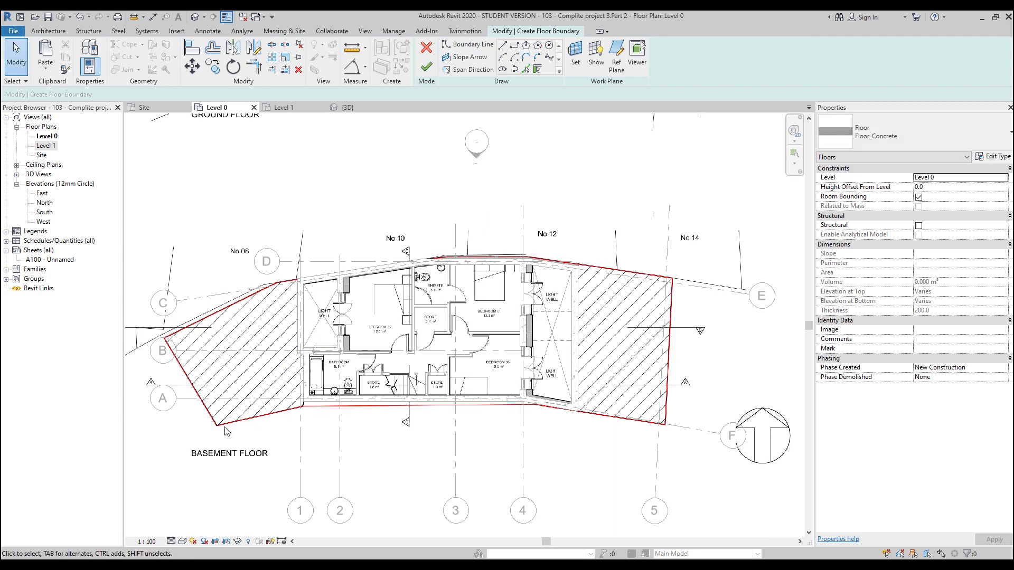
pyautogui.scroll(-3, 258, 425)
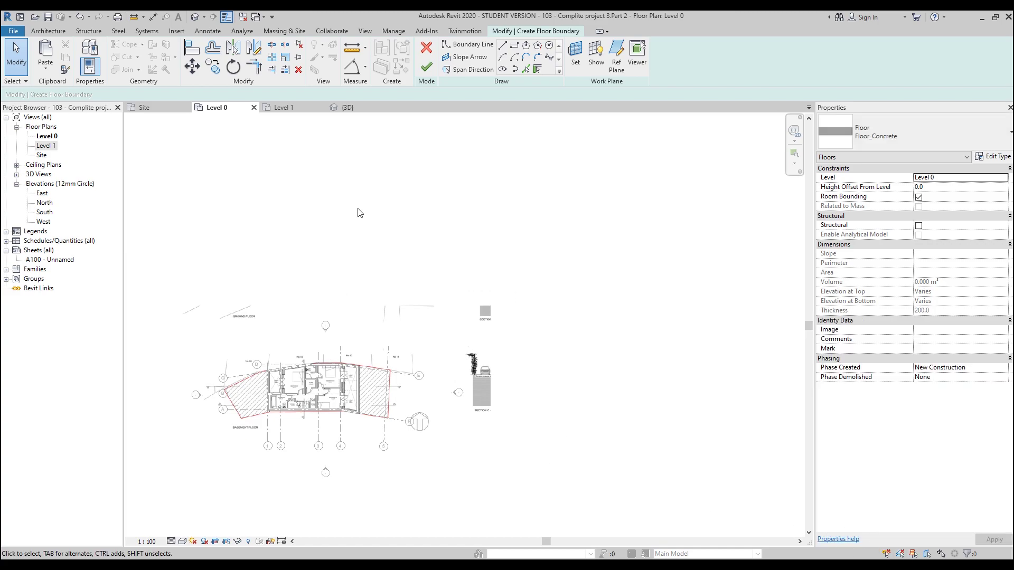
pyautogui.click(426, 47)
pyautogui.click(533, 296)
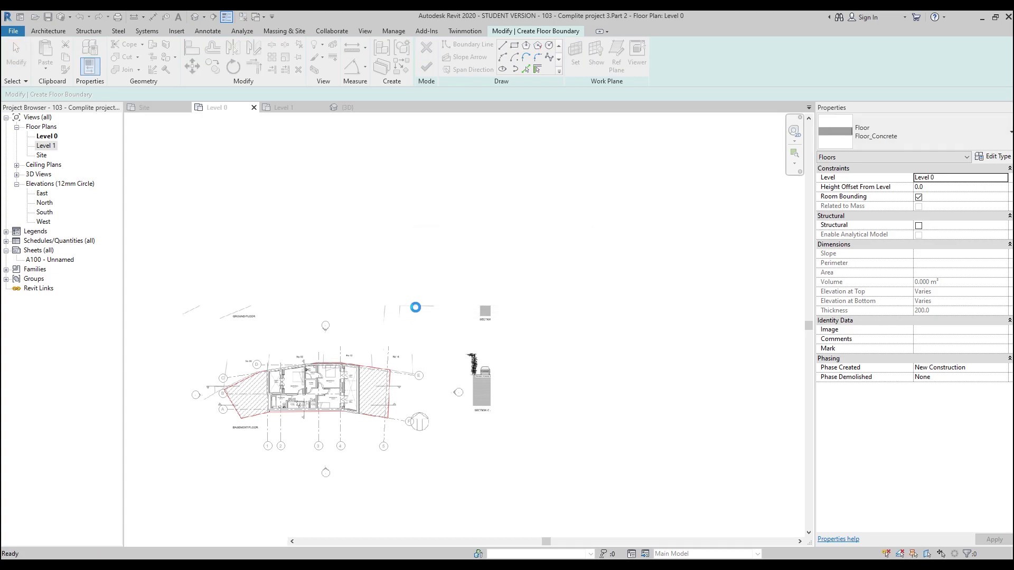
# Temporarily hide the Proposed_Revised_Plans_Sections_&_Elevations.pdf raster image in the Level 0 plan.
pyautogui.scroll(5, 389, 289)
pyautogui.click(388, 289)
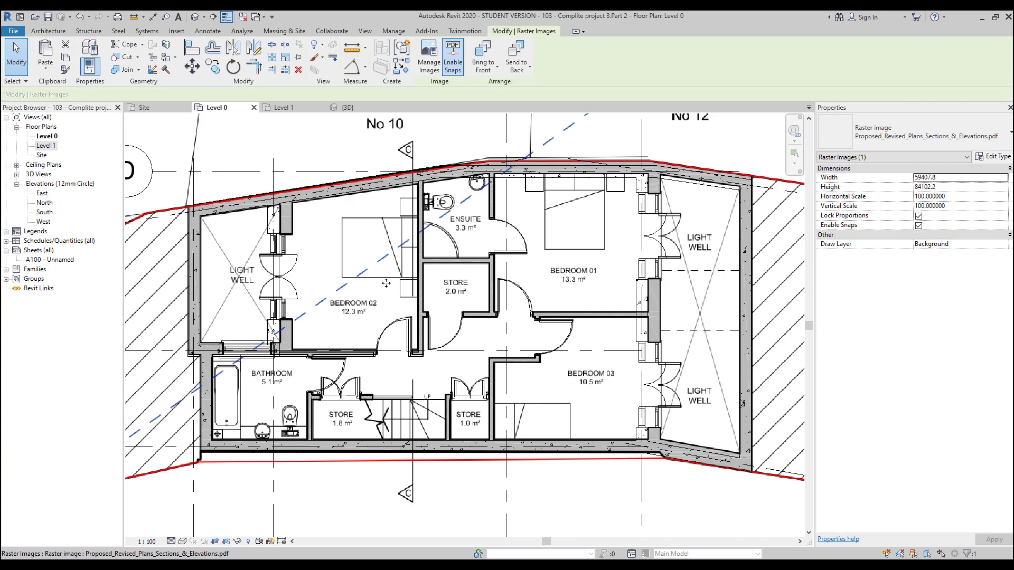
pyautogui.scroll(-3, 389, 289)
pyautogui.press('h')
pyautogui.press('h')
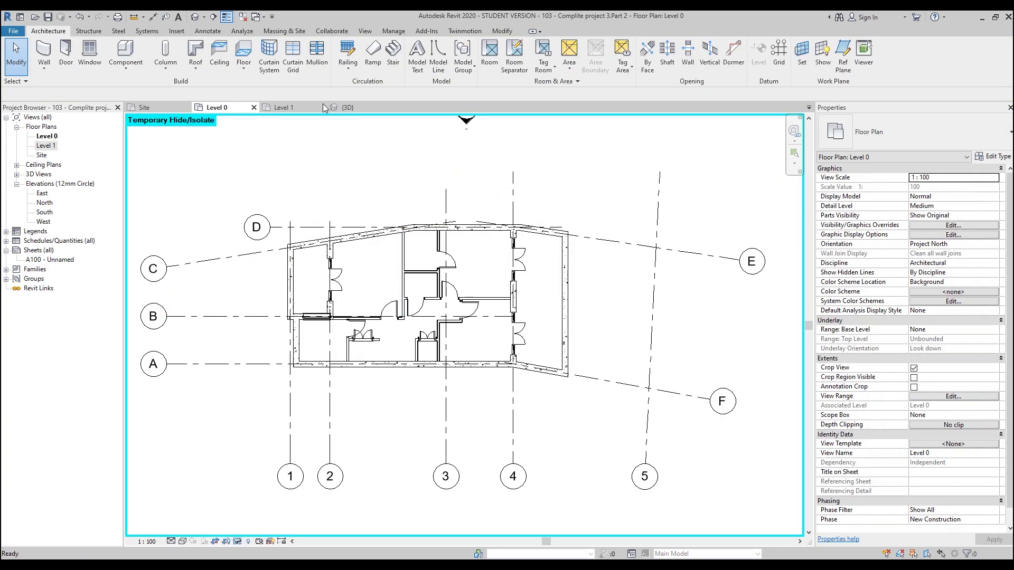
# Start a floor with the Floor_Timber_22Cbd-225Joist type and duplicate that type as Floor_Concrete.
pyautogui.click(243, 51)
pyautogui.click(913, 138)
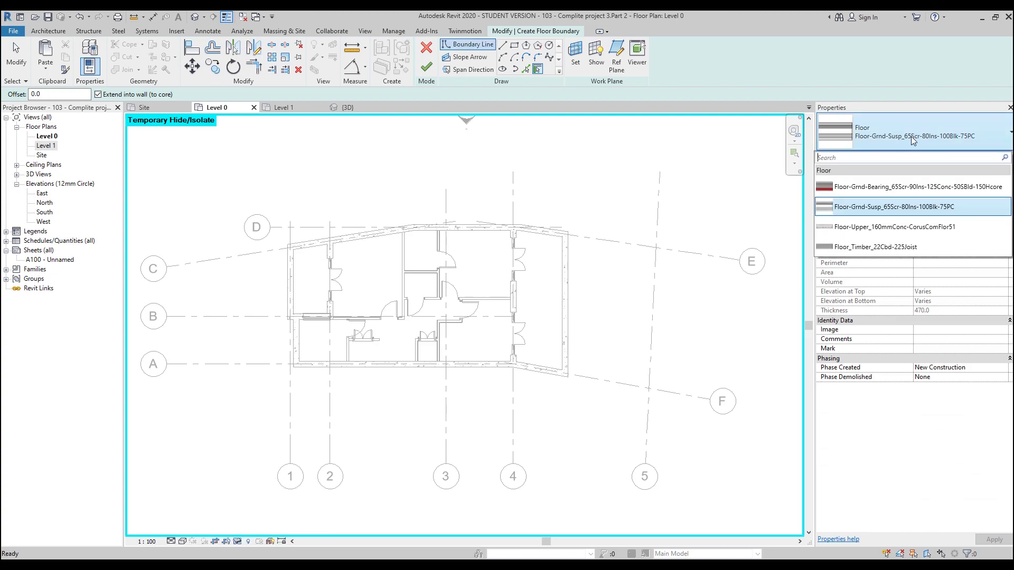
pyautogui.click(864, 248)
pyautogui.click(992, 157)
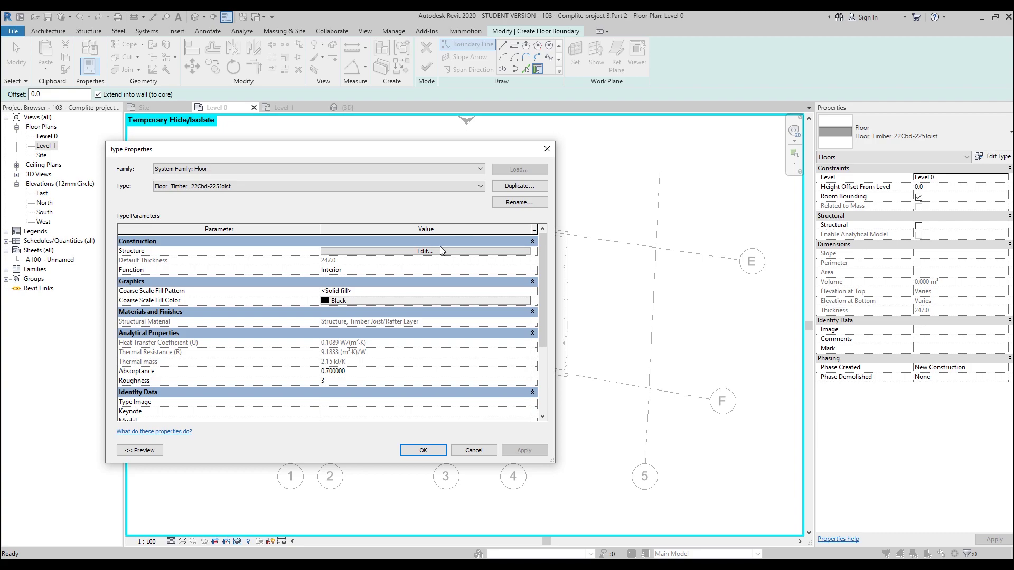
pyautogui.click(528, 187)
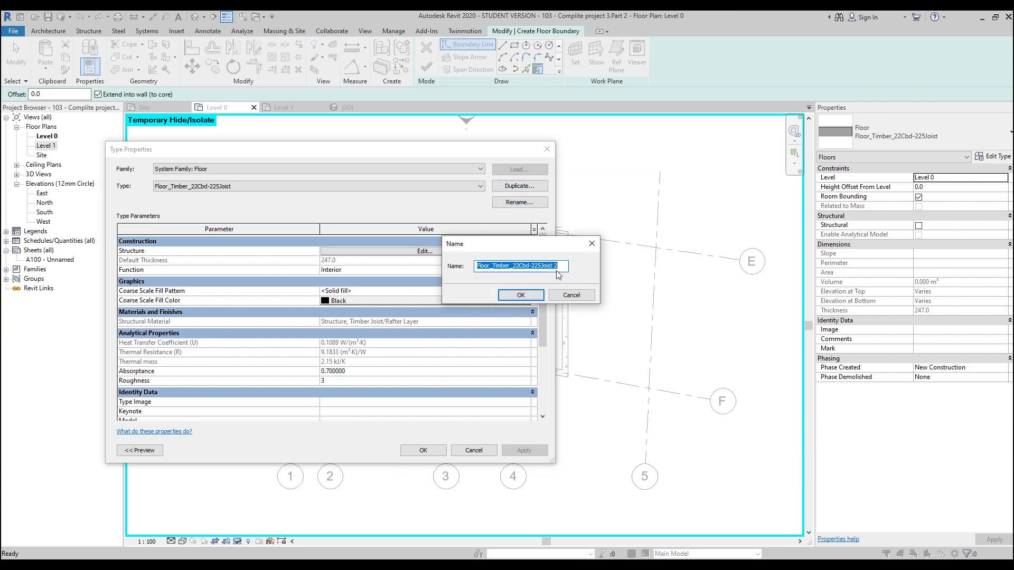
pyautogui.moveTo(558, 267); pyautogui.dragTo(500, 267)
pyautogui.write('Concrete')
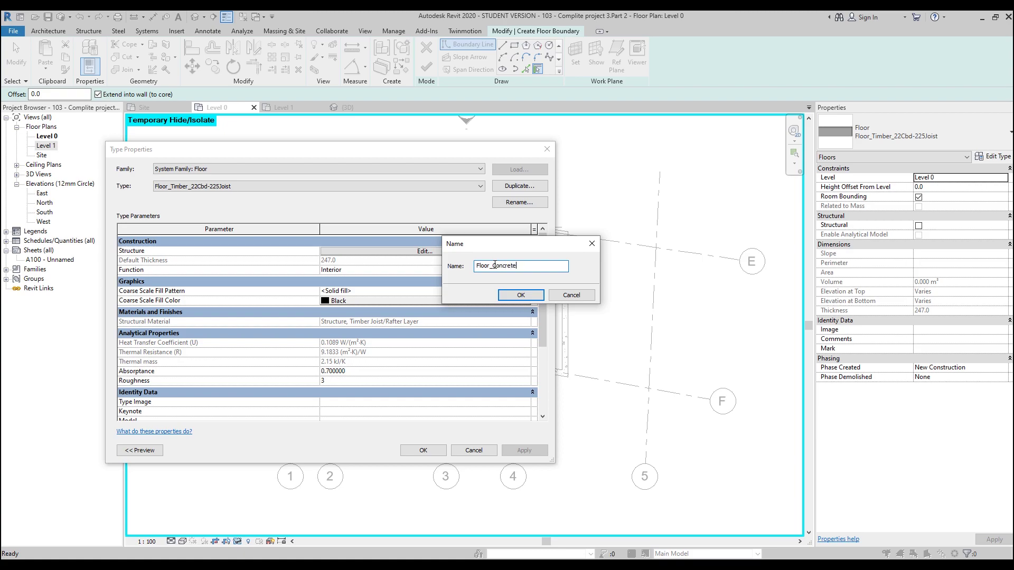
pyautogui.click(521, 294)
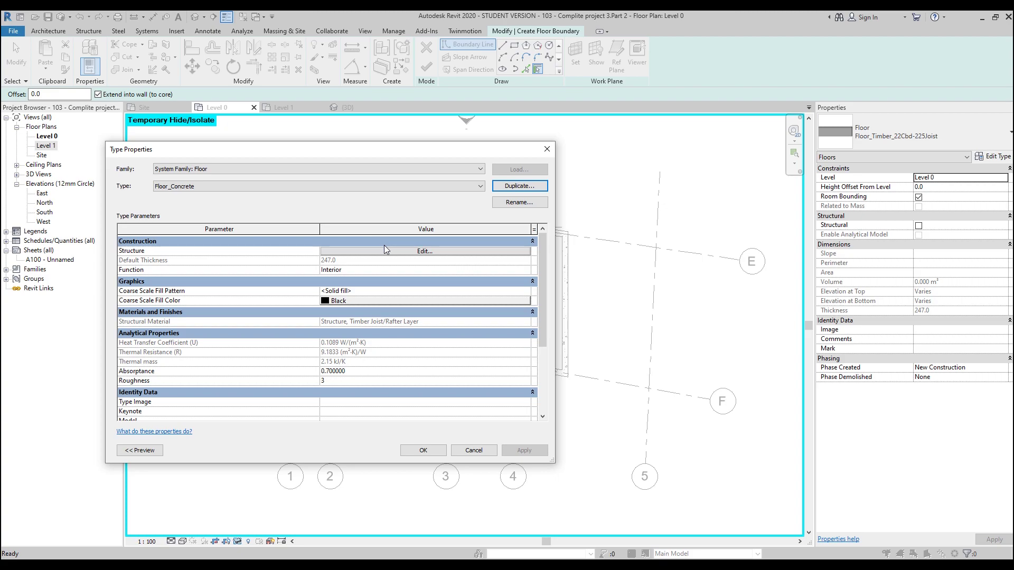
# Edit the Floor_Concrete assembly by deleting the Finish 2 layer and setting the structure layer's thickness to 200 mm.
pyautogui.click(389, 251)
pyautogui.click(153, 241)
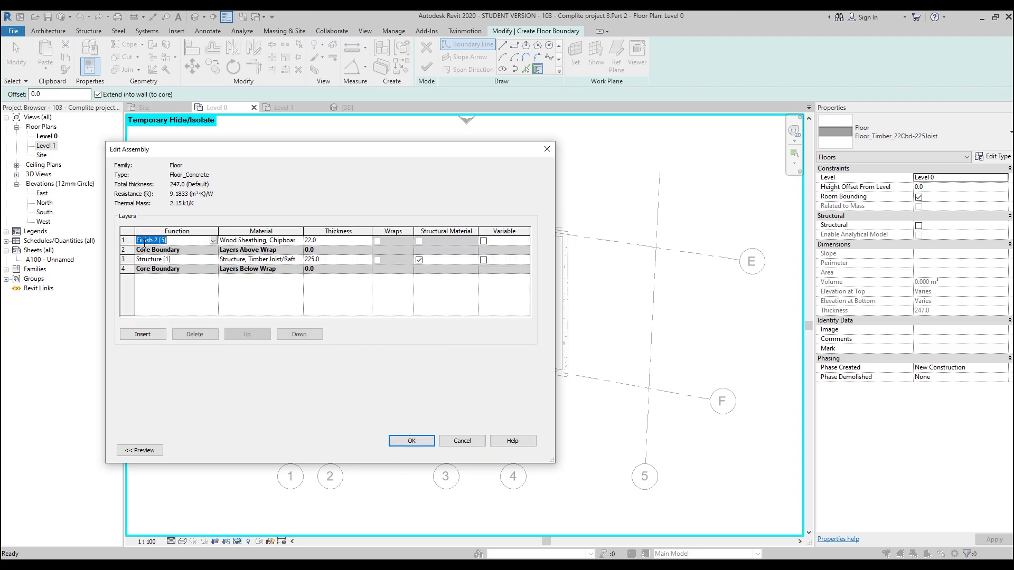
pyautogui.click(194, 334)
pyautogui.click(328, 250)
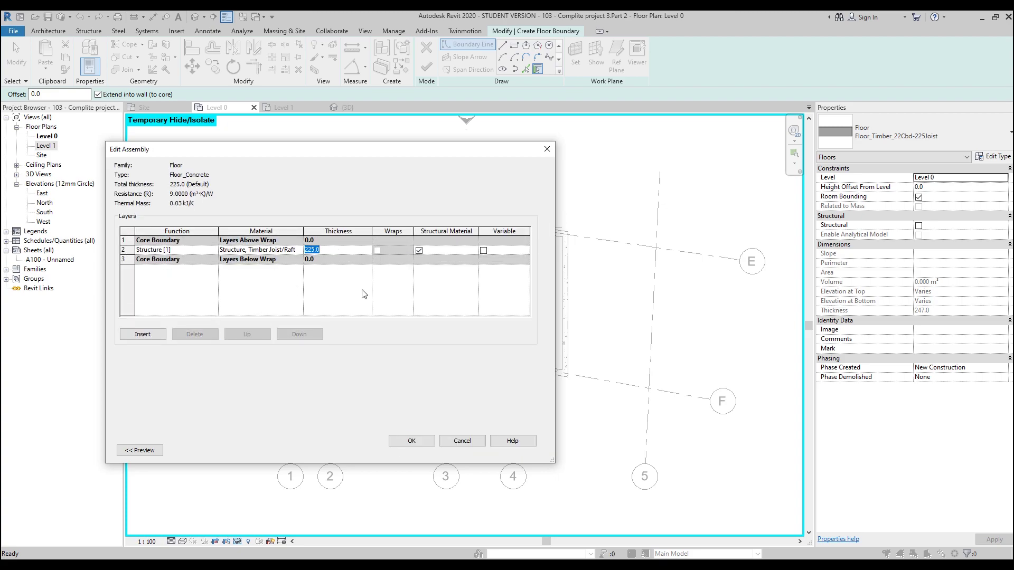
pyautogui.write('2000')
pyautogui.click(430, 442)
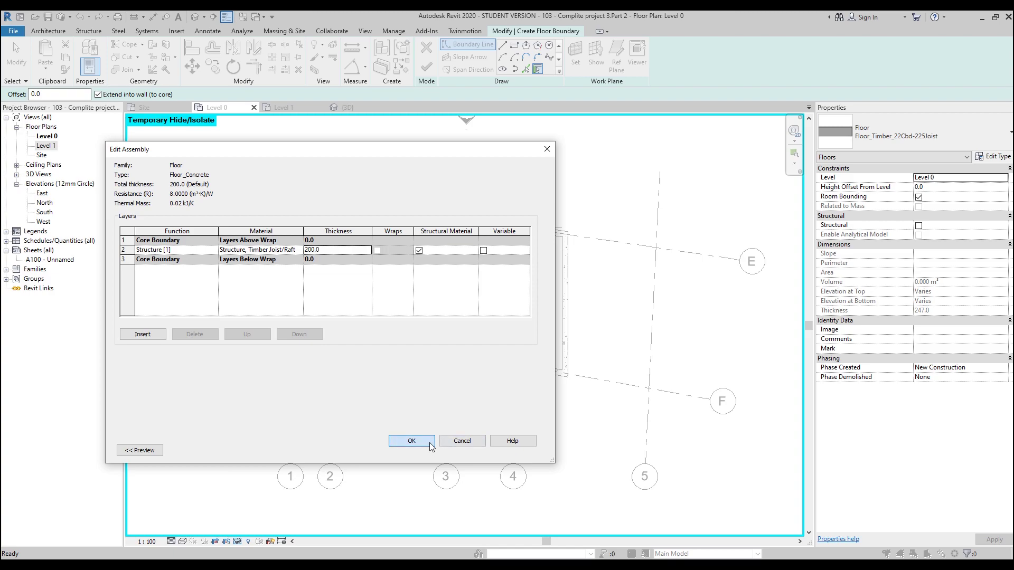
pyautogui.click(423, 450)
# Create floor boundary lines from the centrelines of the outer walls around the grid 1-2 light well, the bathroom and along grid A.
pyautogui.scroll(5, 303, 261)
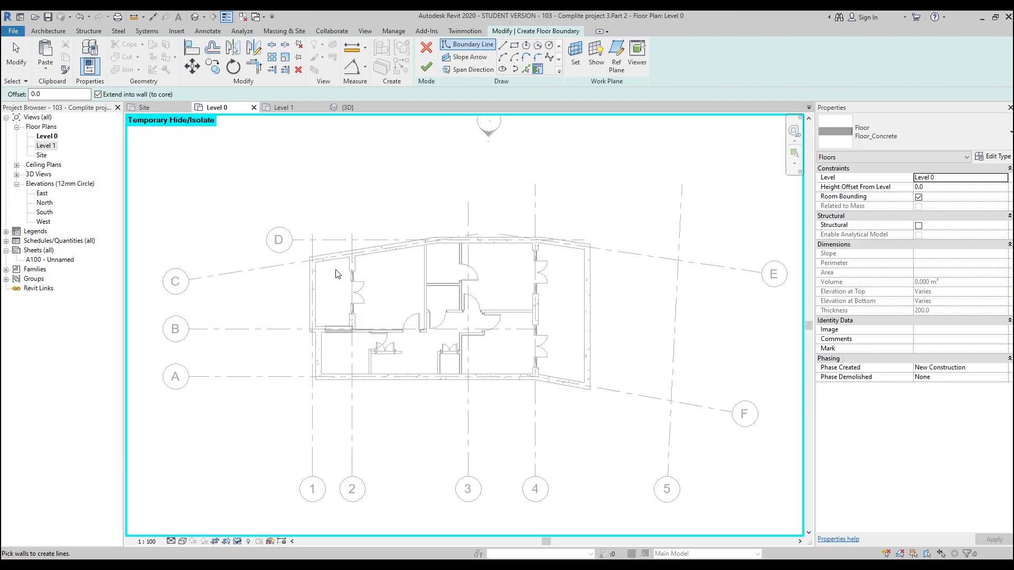
pyautogui.scroll(2, 302, 261)
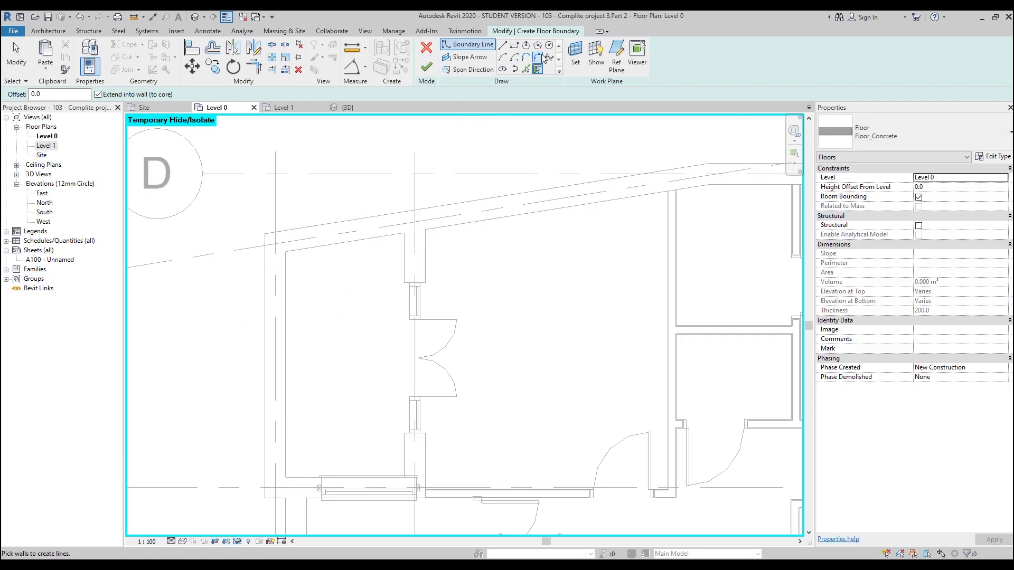
pyautogui.click(503, 45)
pyautogui.scroll(2, 272, 267)
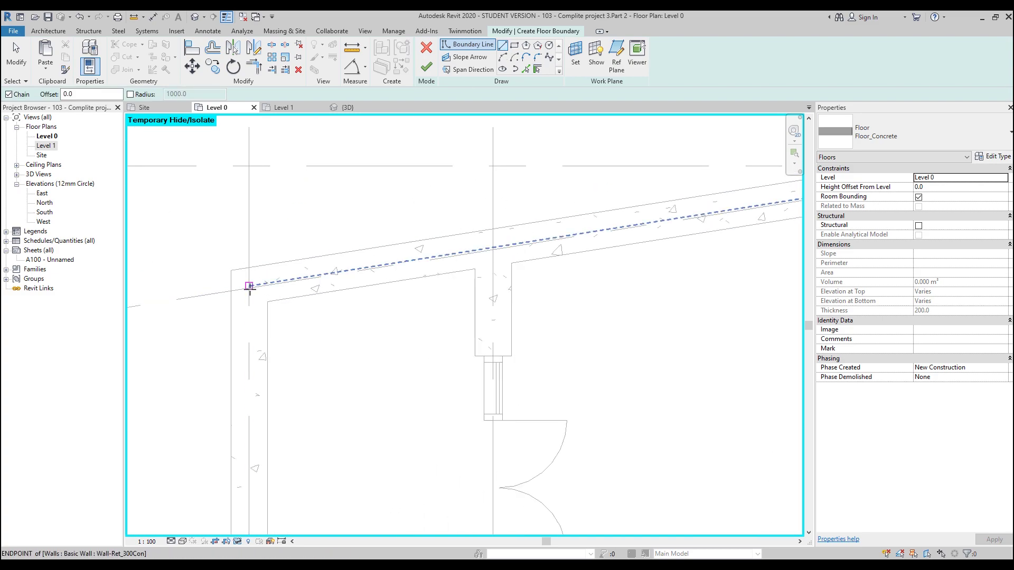
pyautogui.click(525, 69)
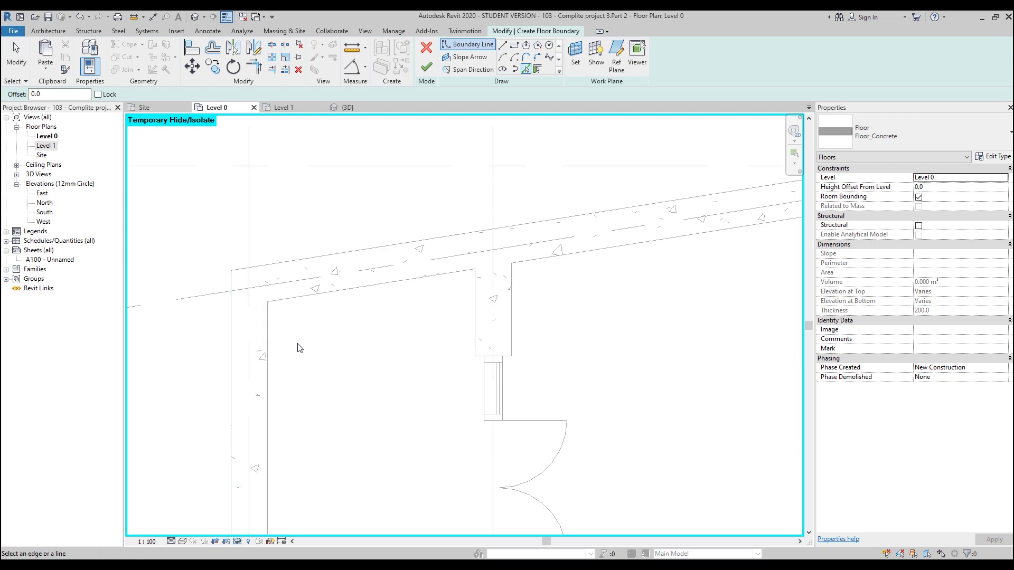
pyautogui.click(250, 341)
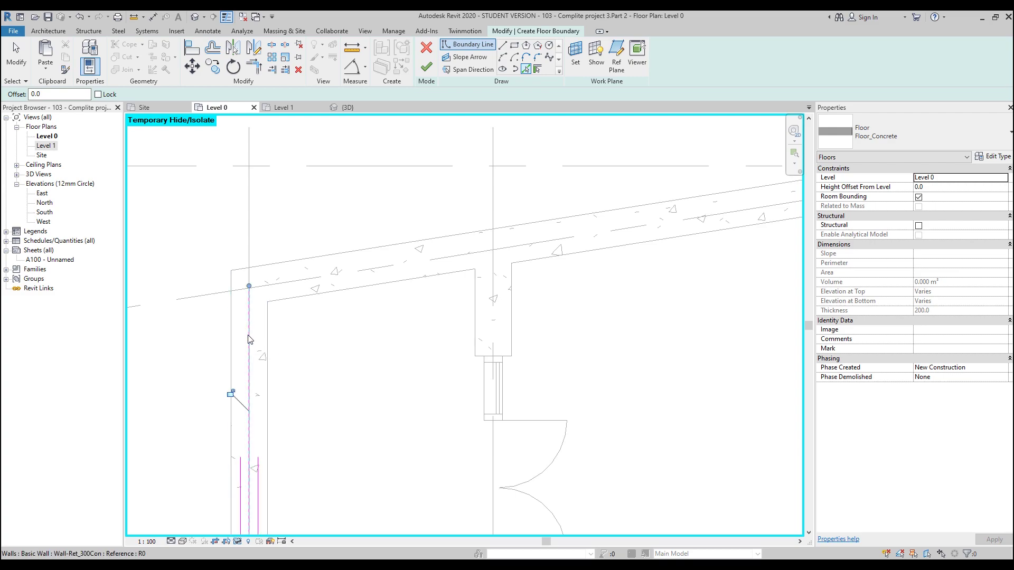
pyautogui.click(280, 279)
pyautogui.moveTo(310, 268)
pyautogui.mouseDown(button='middle')
pyautogui.moveTo(426, 237)
pyautogui.moveTo(309, 349)
pyautogui.mouseUp(button='middle')
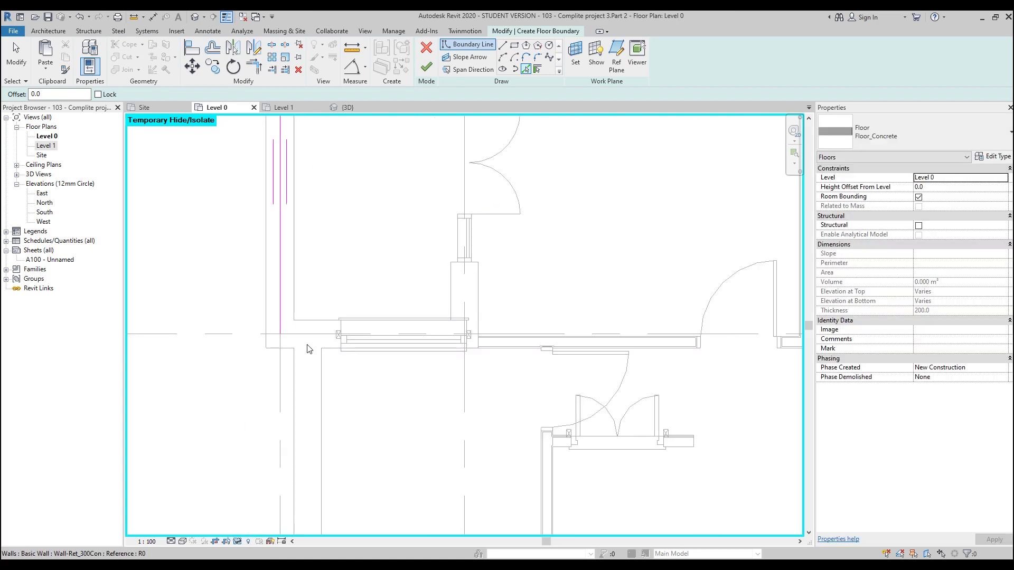
pyautogui.click(306, 341)
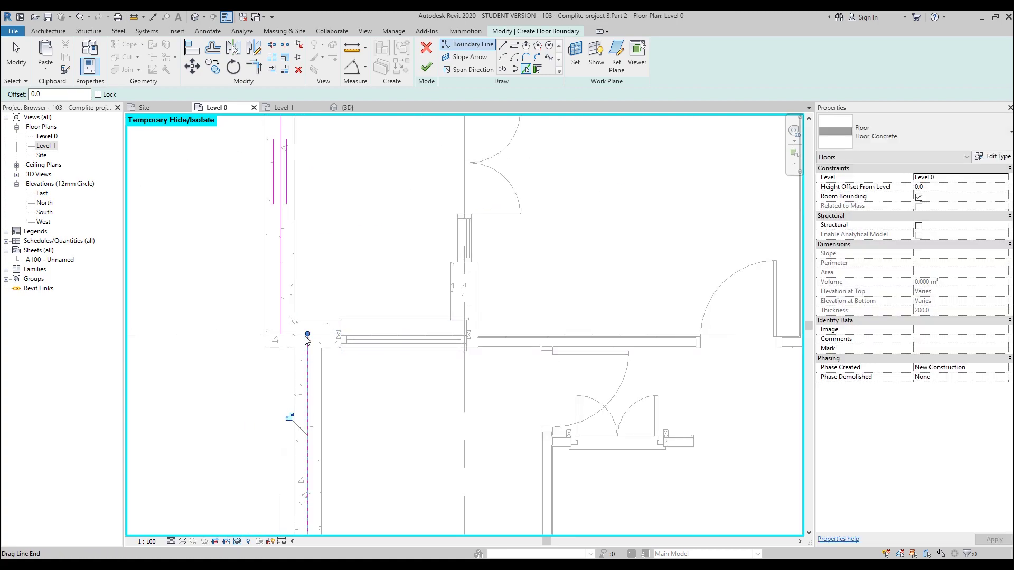
pyautogui.click(370, 342)
pyautogui.scroll(-4, 327, 380)
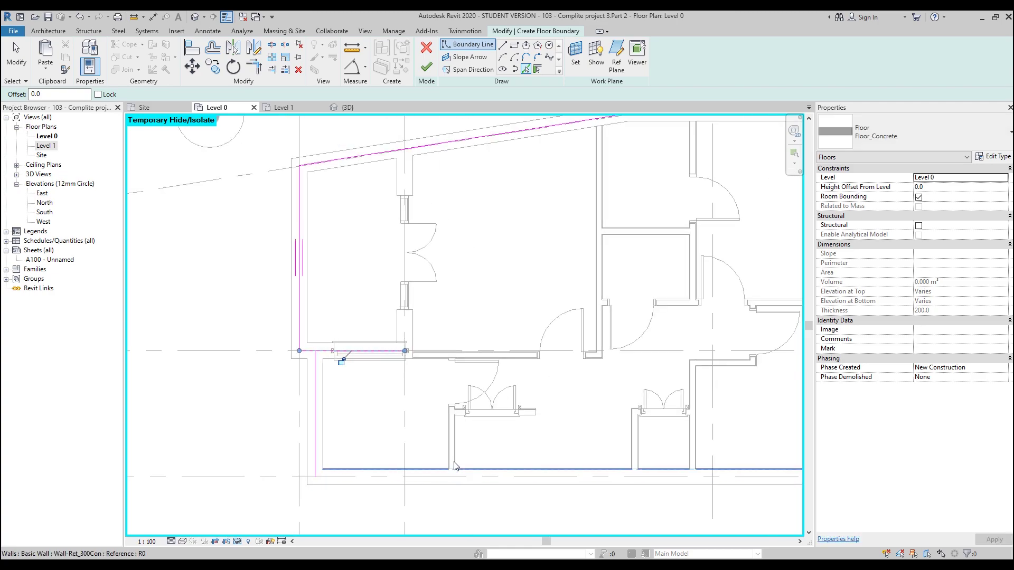
pyautogui.moveTo(135, 448); pyautogui.dragTo(3, 435, button='middle')
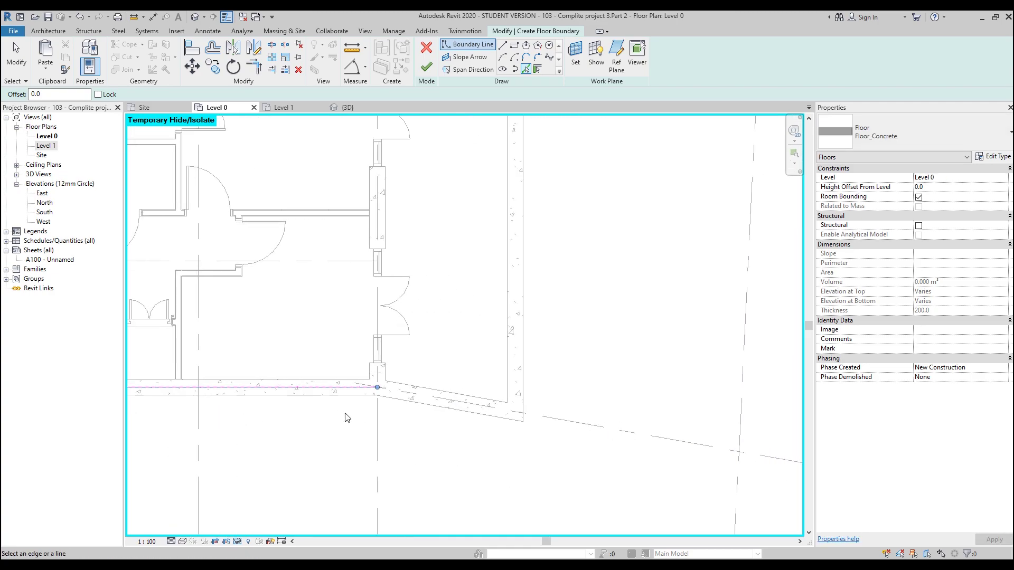
# Add floor boundary lines along the centrelines of the outer walls enclosing the large light well beyond grid 4 and the grid D wall.
pyautogui.click(428, 401)
pyautogui.click(511, 353)
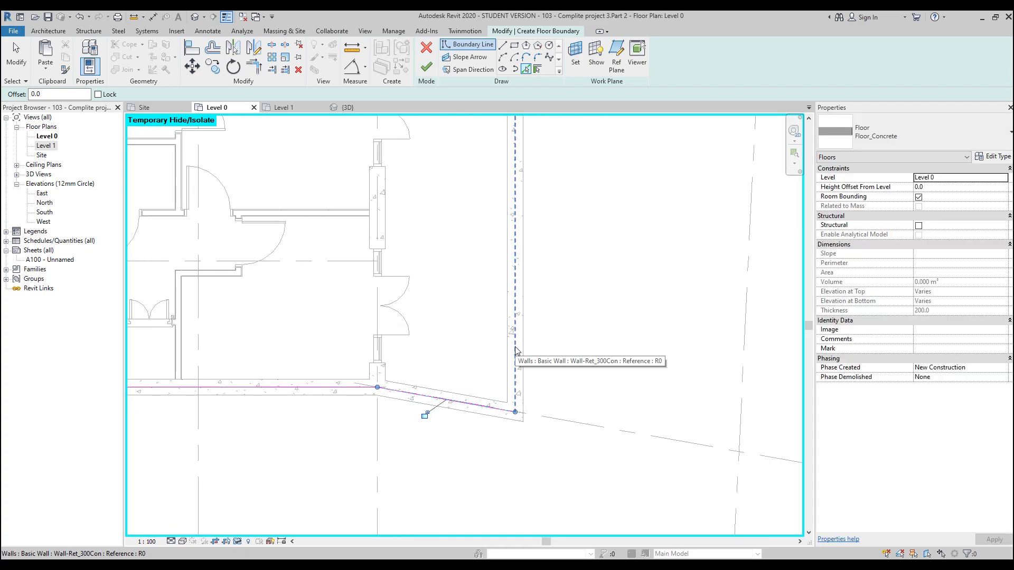
pyautogui.moveTo(528, 278); pyautogui.dragTo(535, 425, button='middle')
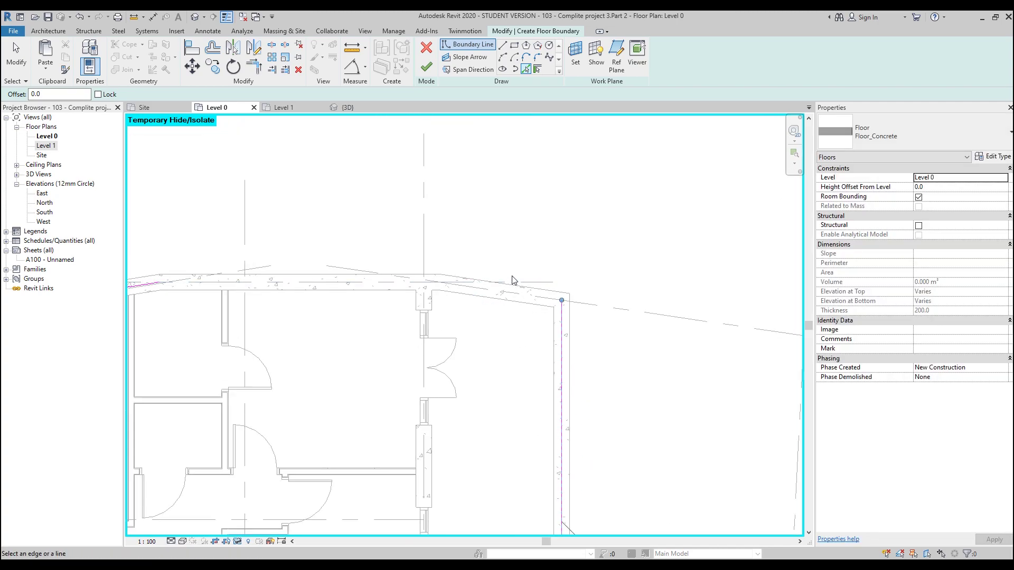
pyautogui.click(502, 305)
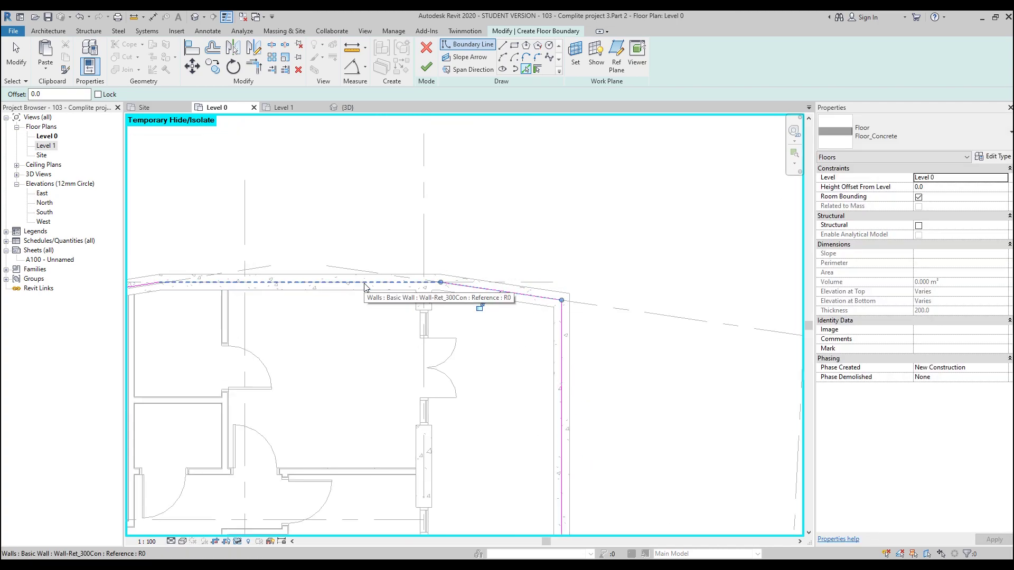
pyautogui.click(367, 296)
# Trim the overlapping boundary lines to a corner at the wall step near grids 1 and B, and finish the floor sketch.
pyautogui.moveTo(308, 344); pyautogui.dragTo(433, 319, button='middle')
pyautogui.press('t')
pyautogui.press('r')
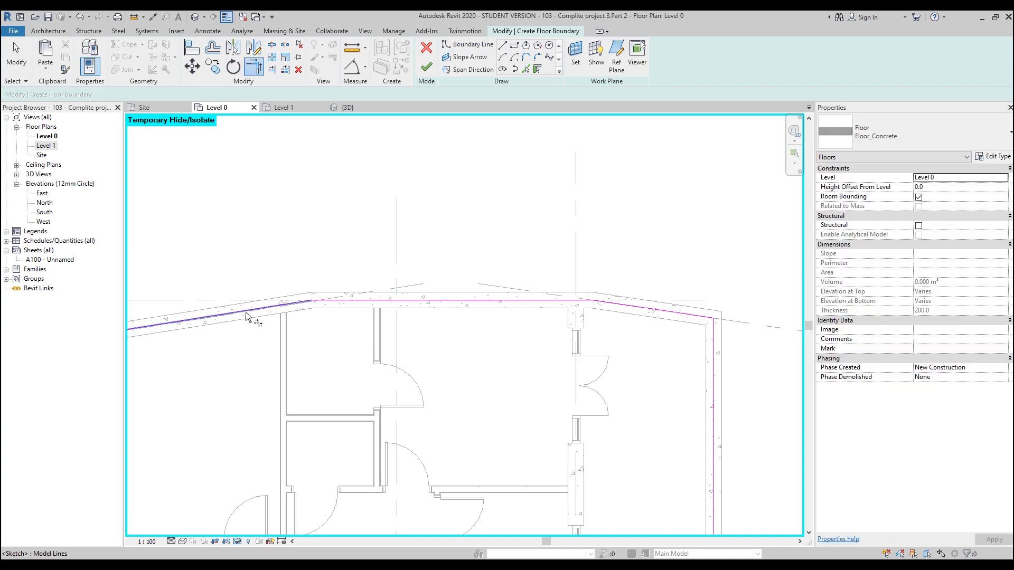
pyautogui.scroll(5, 452, 332)
pyautogui.click(315, 380)
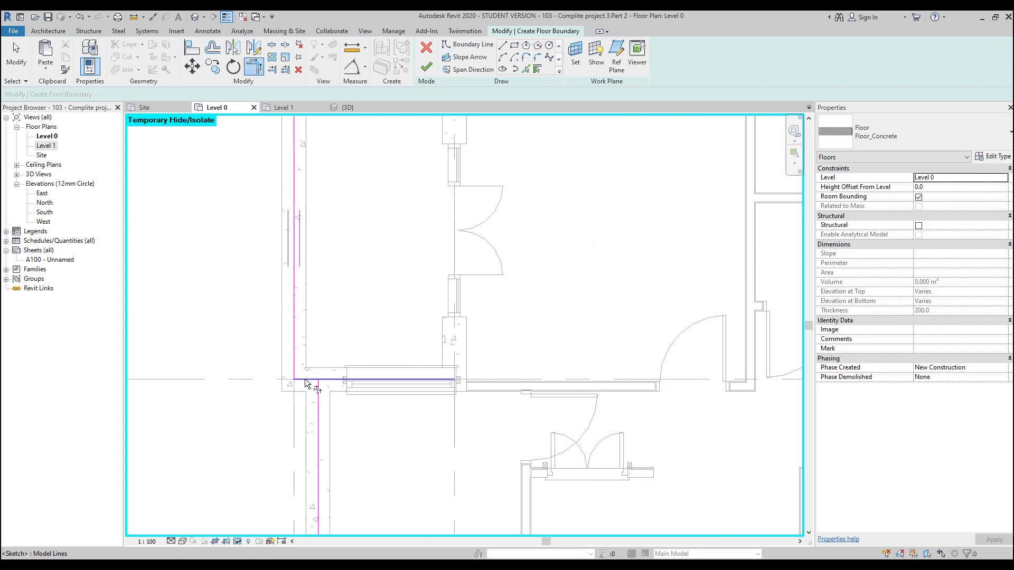
pyautogui.click(319, 401)
pyautogui.scroll(-4, 344, 363)
pyautogui.moveTo(596, 460); pyautogui.dragTo(443, 443, button='middle')
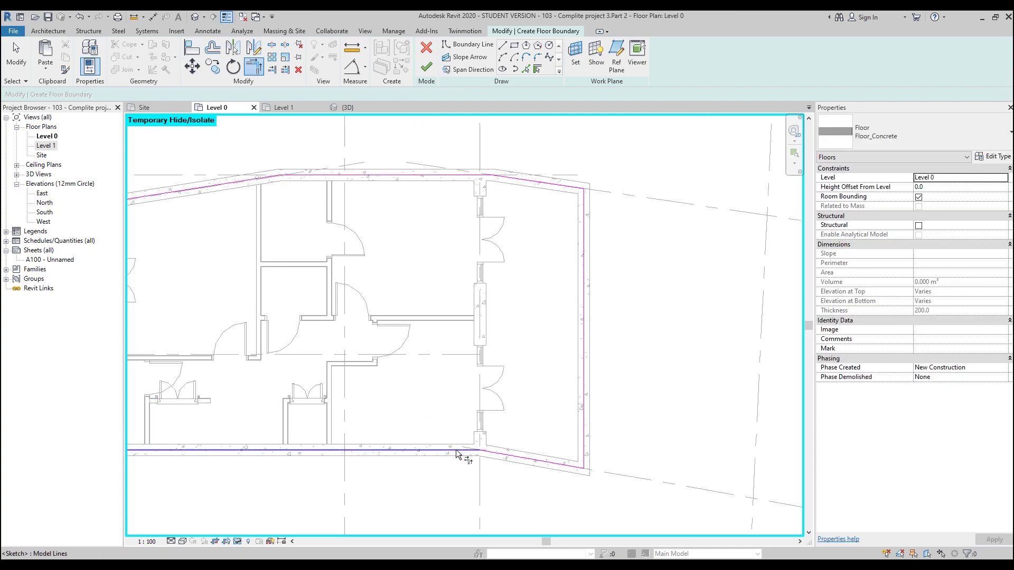
pyautogui.moveTo(342, 411)
pyautogui.mouseDown(button='middle')
pyautogui.moveTo(521, 421)
pyautogui.moveTo(485, 410)
pyautogui.mouseUp(button='middle')
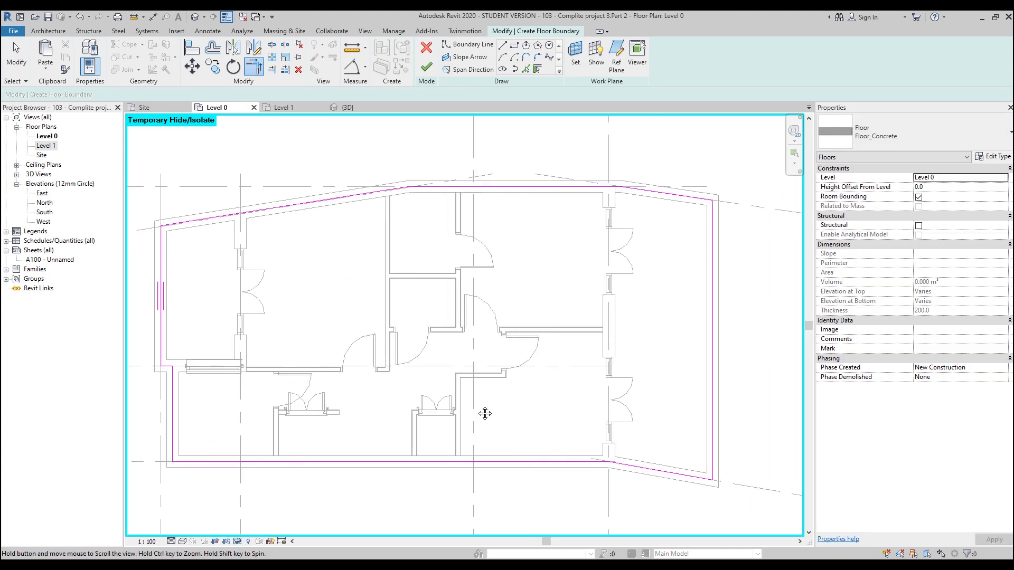
pyautogui.click(426, 73)
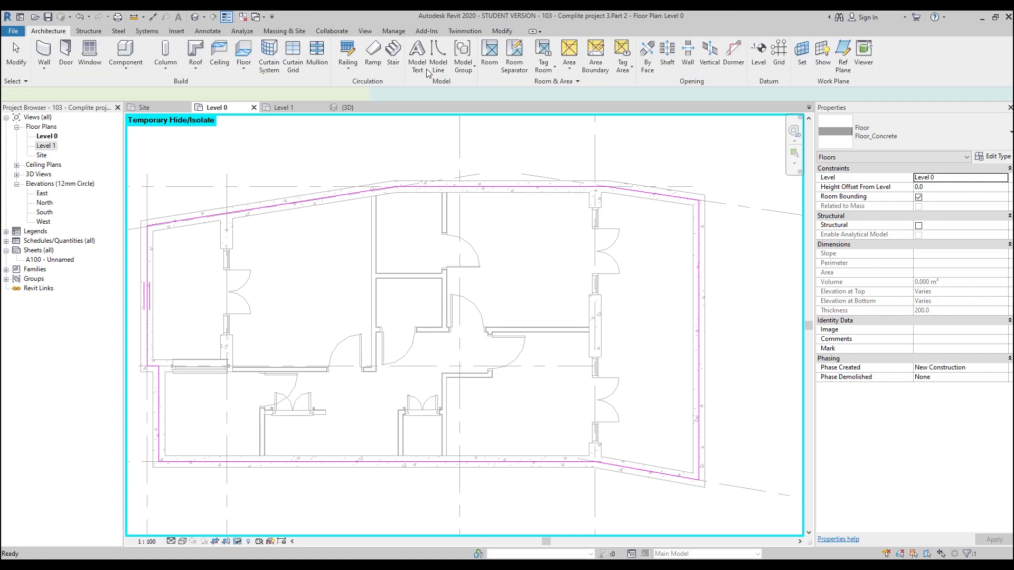
# Open the 3D view and examine the new Level 0 concrete floor from different angles.
pyautogui.click(195, 17)
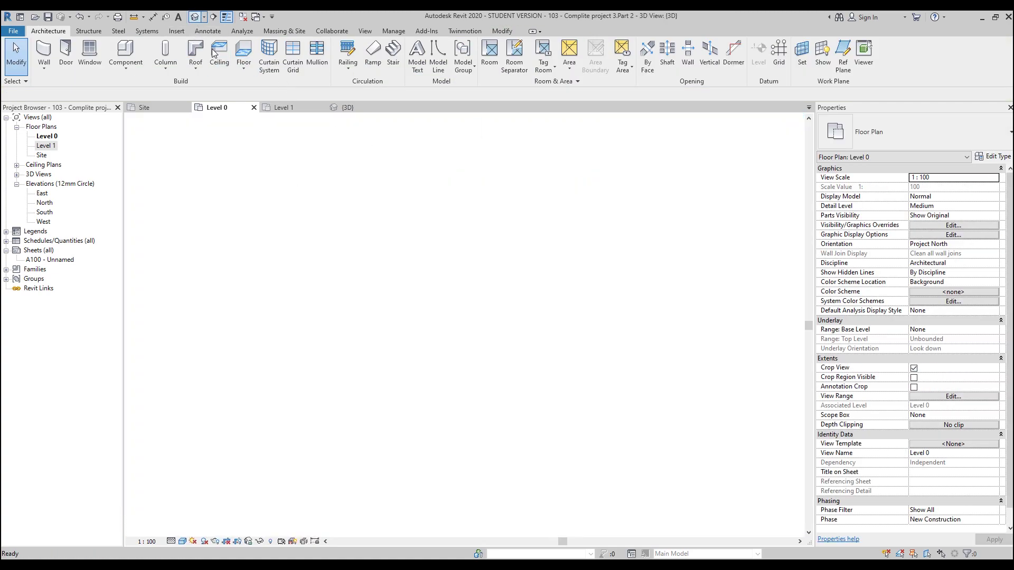
pyautogui.keyDown('shift'); pyautogui.moveTo(570, 428); pyautogui.dragTo(475, 502, button='middle'); pyautogui.keyUp('shift')
pyautogui.scroll(5, 715, 328)
pyautogui.click(527, 249)
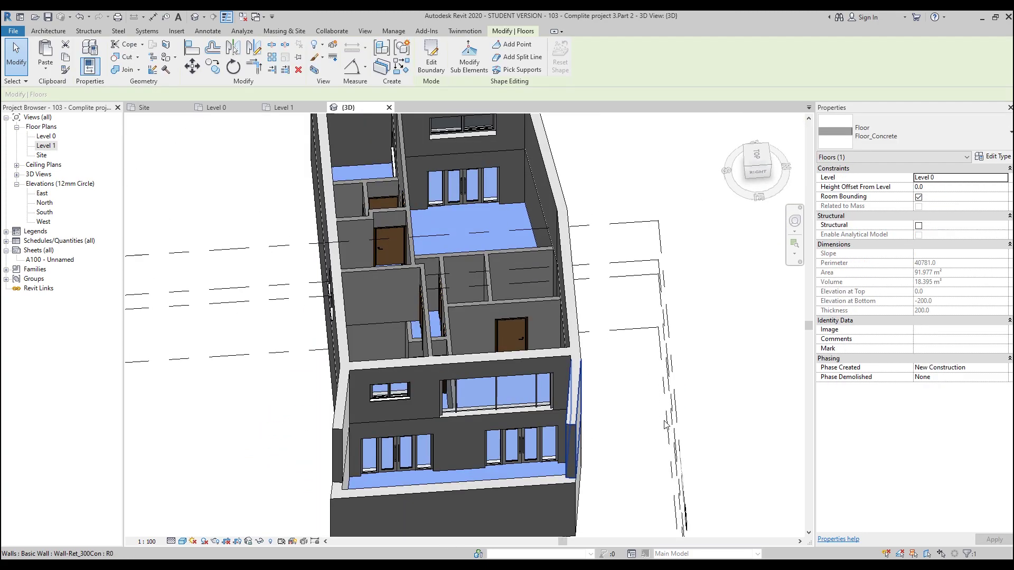
pyautogui.press('Escape')
pyautogui.scroll(-3, 581, 422)
pyautogui.keyDown('shift'); pyautogui.moveTo(581, 423); pyautogui.dragTo(401, 254, button='middle'); pyautogui.keyUp('shift')
# Open the Level 1 floor plan and examine its room layout, staircase and light wells.
pyautogui.click(285, 107)
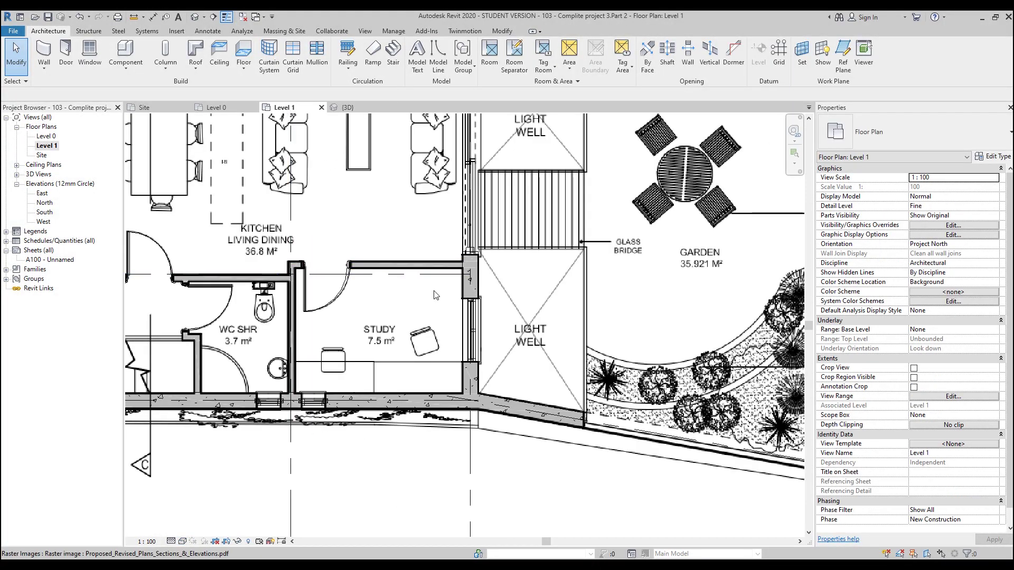
pyautogui.scroll(-5, 764, 387)
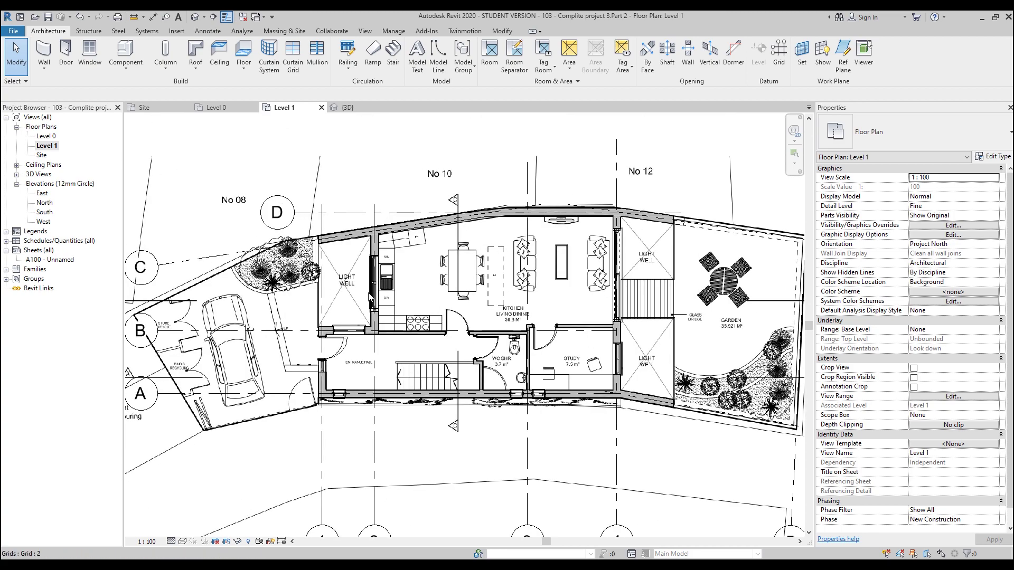
pyautogui.scroll(2, 553, 286)
pyautogui.moveTo(574, 296); pyautogui.dragTo(509, 309, button='middle')
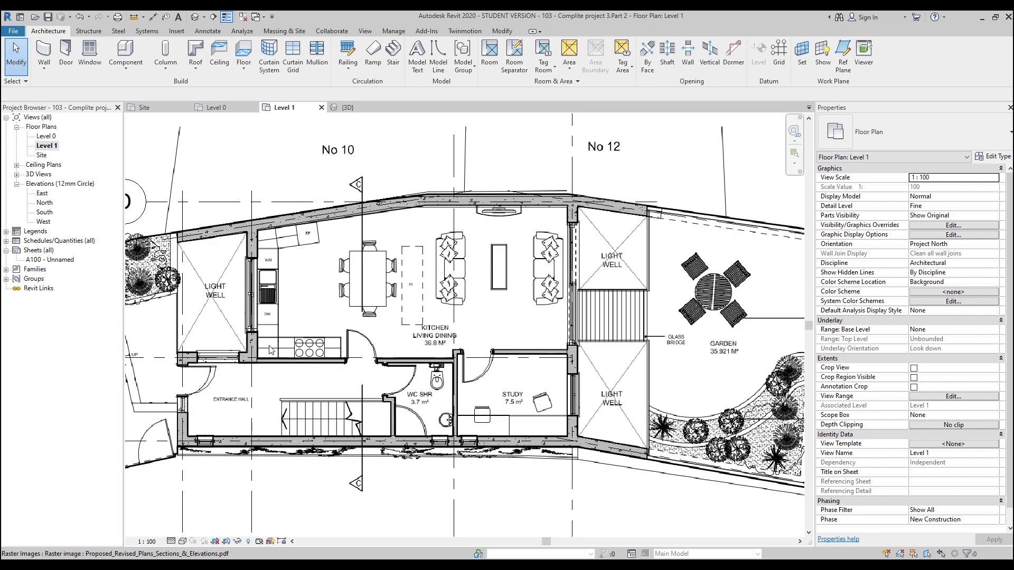
pyautogui.moveTo(317, 338); pyautogui.dragTo(391, 319, button='middle')
pyautogui.scroll(2, 275, 244)
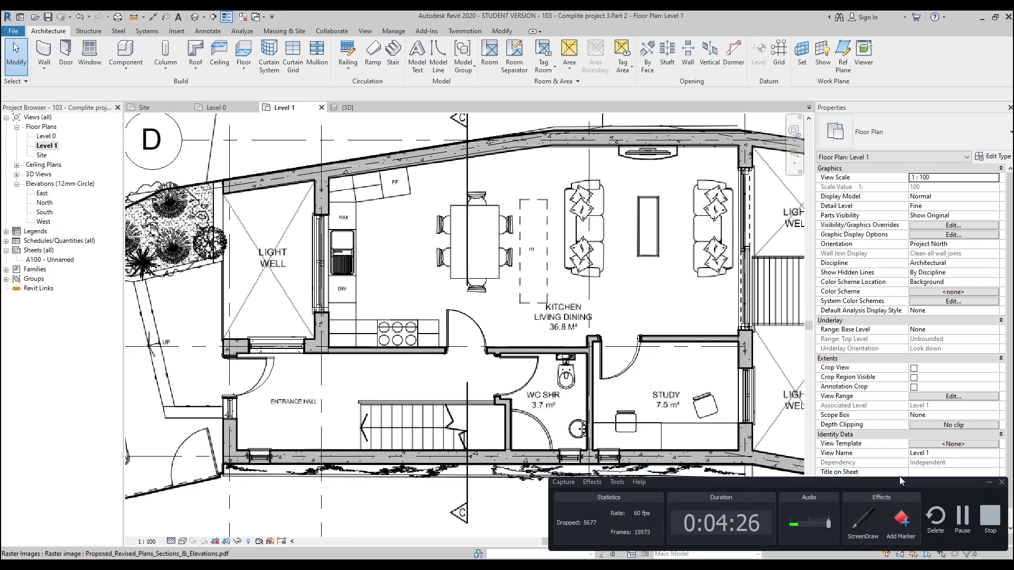
pyautogui.click(873, 528)
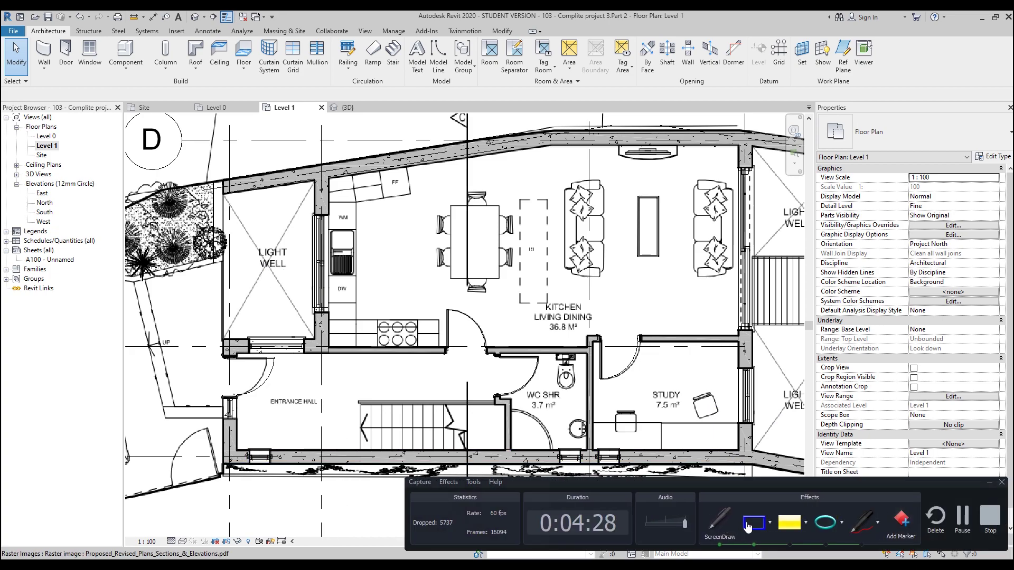
pyautogui.moveTo(218, 193); pyautogui.dragTo(310, 339)
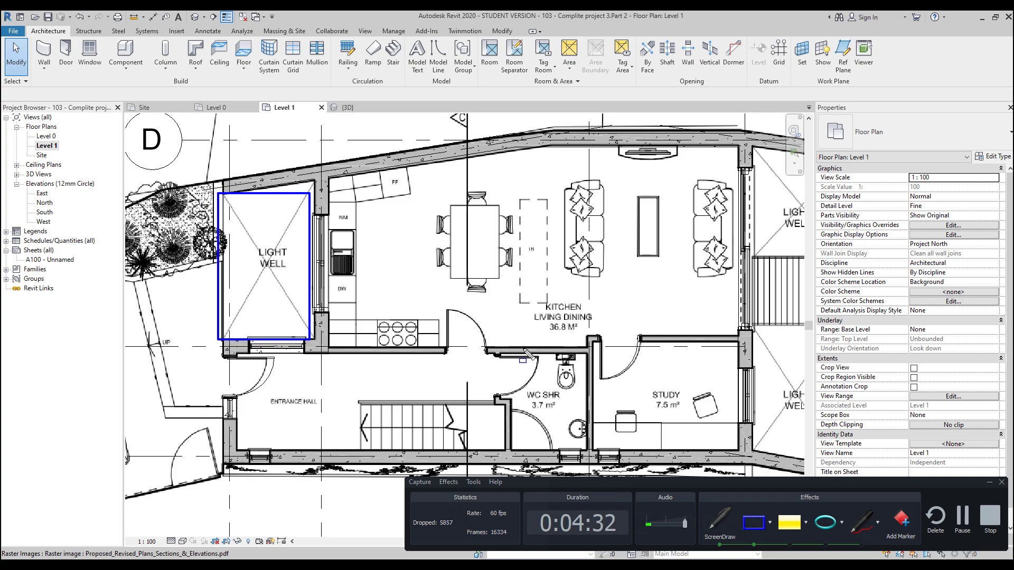
# Examine the two garden-side light wells and the glass bridge between them on the Level 1 plan.
pyautogui.press('Escape')
pyautogui.scroll(-5, 687, 422)
pyautogui.scroll(2, 687, 422)
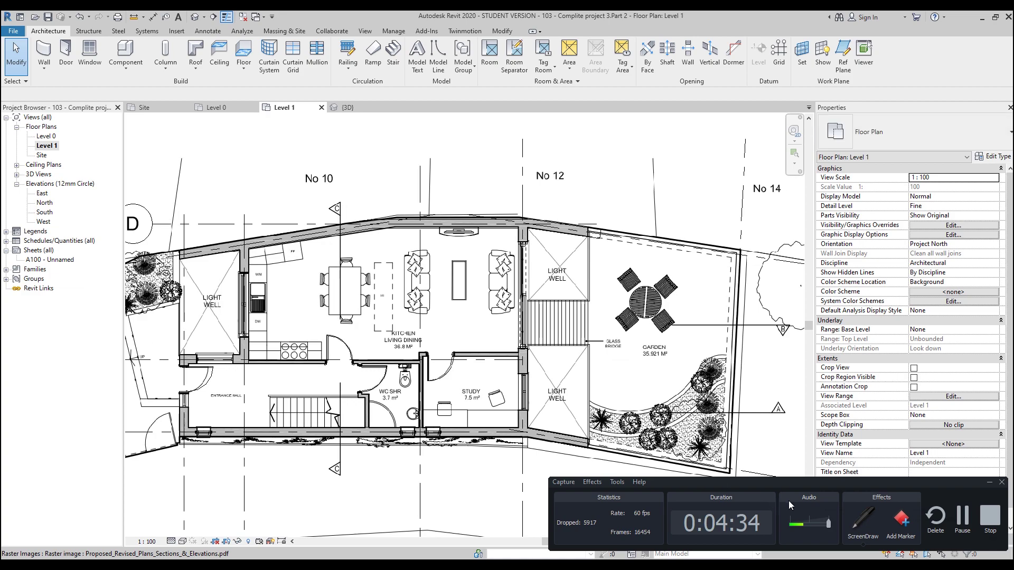
pyautogui.click(863, 521)
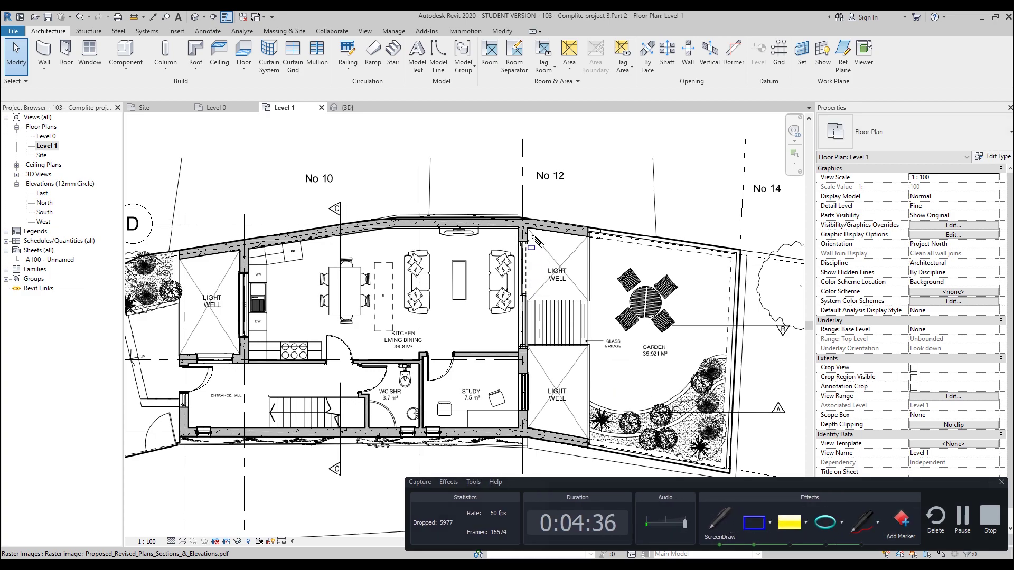
pyautogui.moveTo(589, 301); pyautogui.dragTo(525, 231)
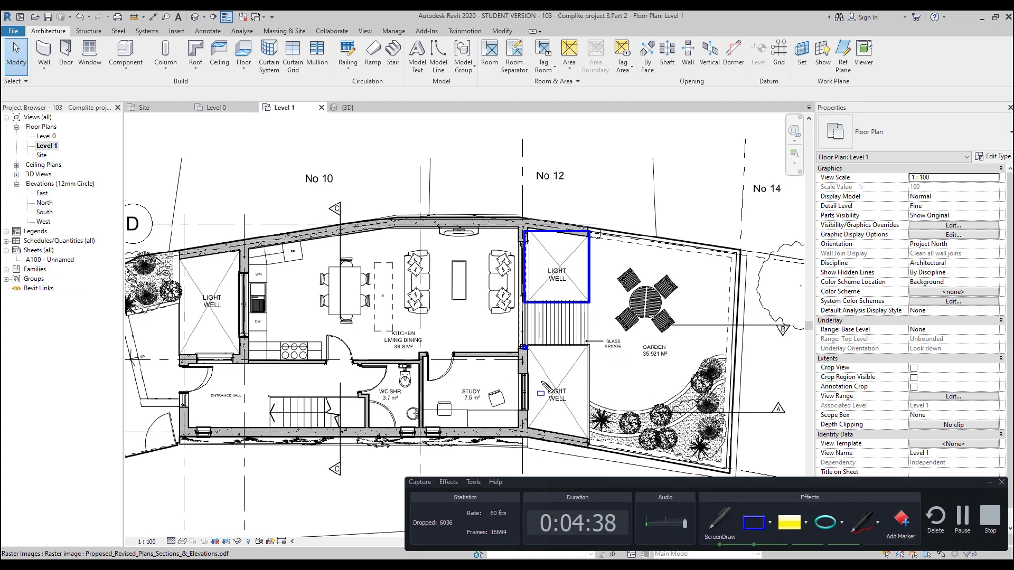
pyautogui.moveTo(523, 346); pyautogui.dragTo(595, 444)
pyautogui.moveTo(483, 301)
pyautogui.mouseDown()
pyautogui.moveTo(575, 336)
pyautogui.moveTo(640, 343)
pyautogui.mouseUp()
pyautogui.press('Escape')
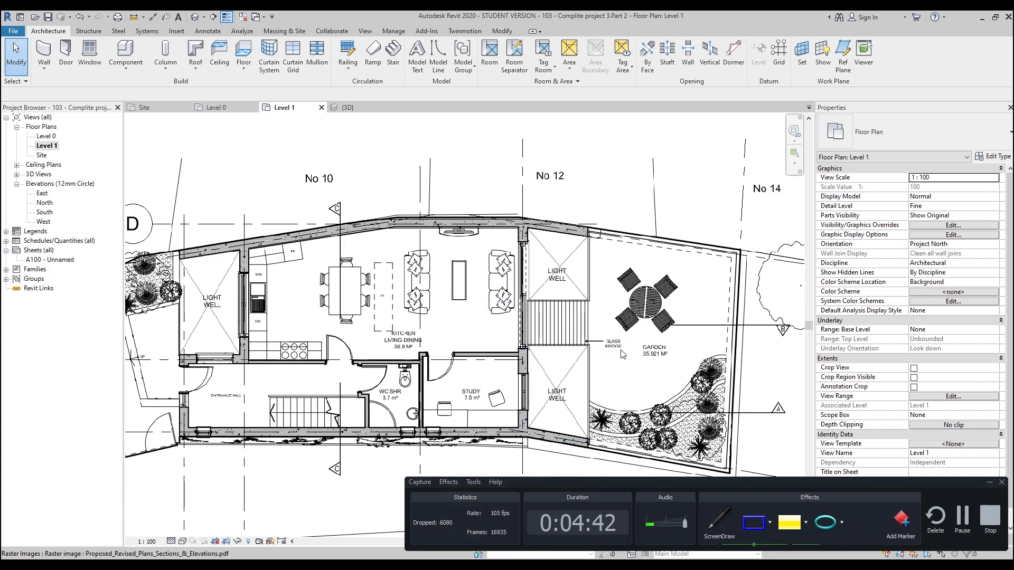
pyautogui.scroll(4, 614, 346)
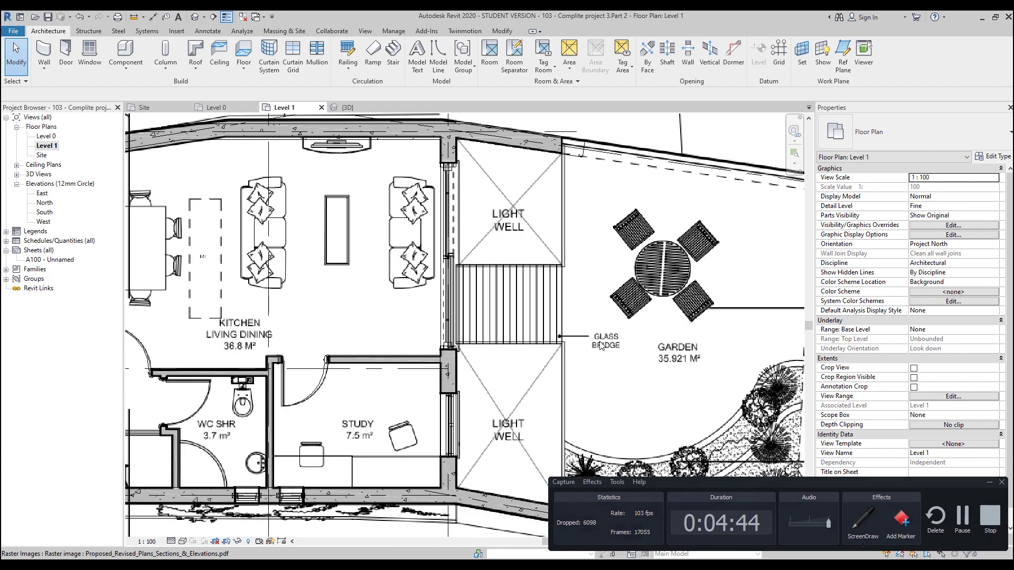
pyautogui.scroll(-3, 478, 304)
pyautogui.moveTo(479, 305); pyautogui.dragTo(649, 313, button='middle')
# Examine the Level 1 floor outline along the outer walls, around the light well beside the kitchen, and at the glass bridge.
pyautogui.click(860, 520)
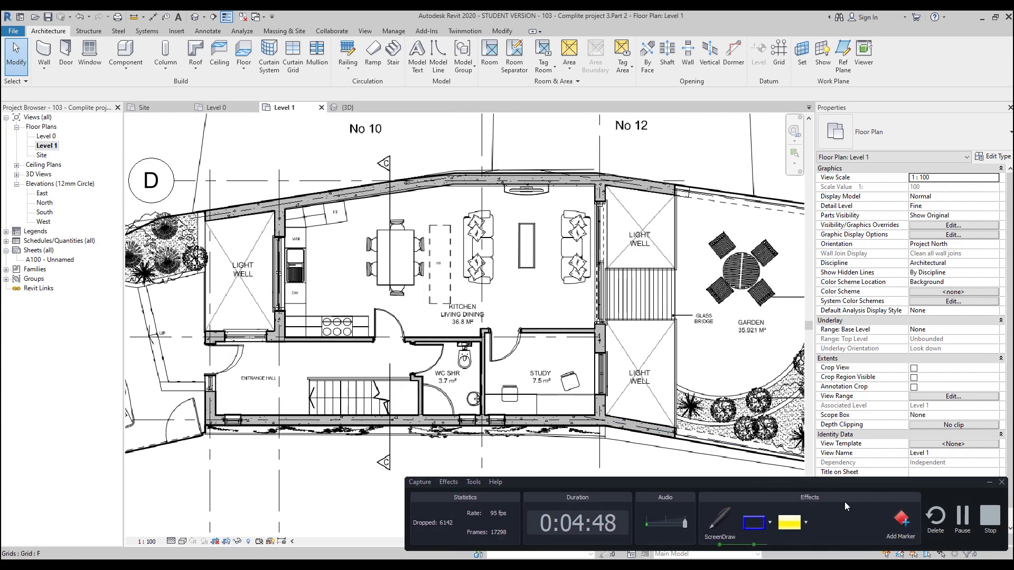
pyautogui.moveTo(581, 425); pyautogui.dragTo(603, 425)
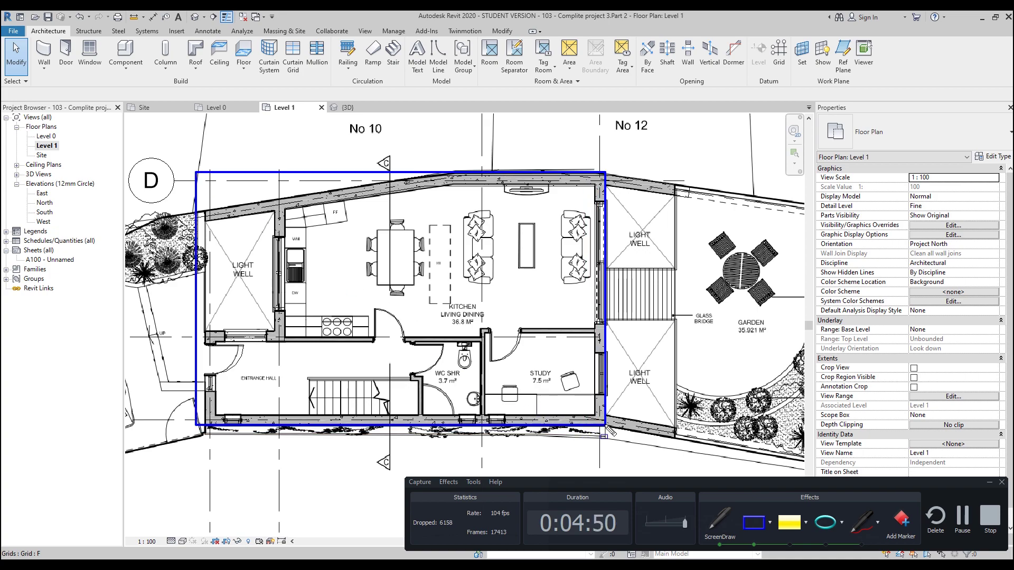
pyautogui.click(854, 522)
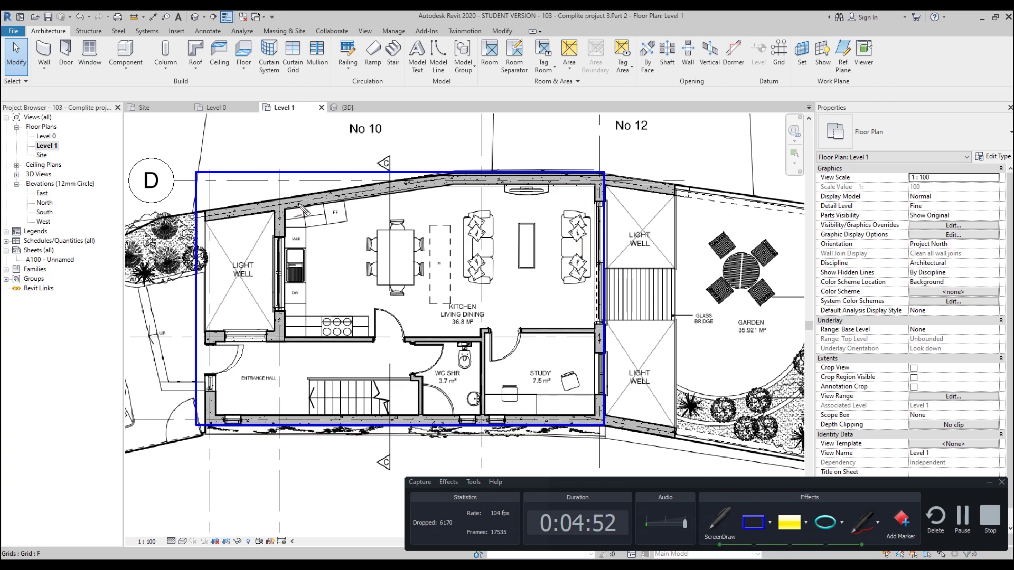
pyautogui.moveTo(274, 210)
pyautogui.mouseDown()
pyautogui.moveTo(282, 335)
pyautogui.moveTo(205, 334)
pyautogui.mouseUp()
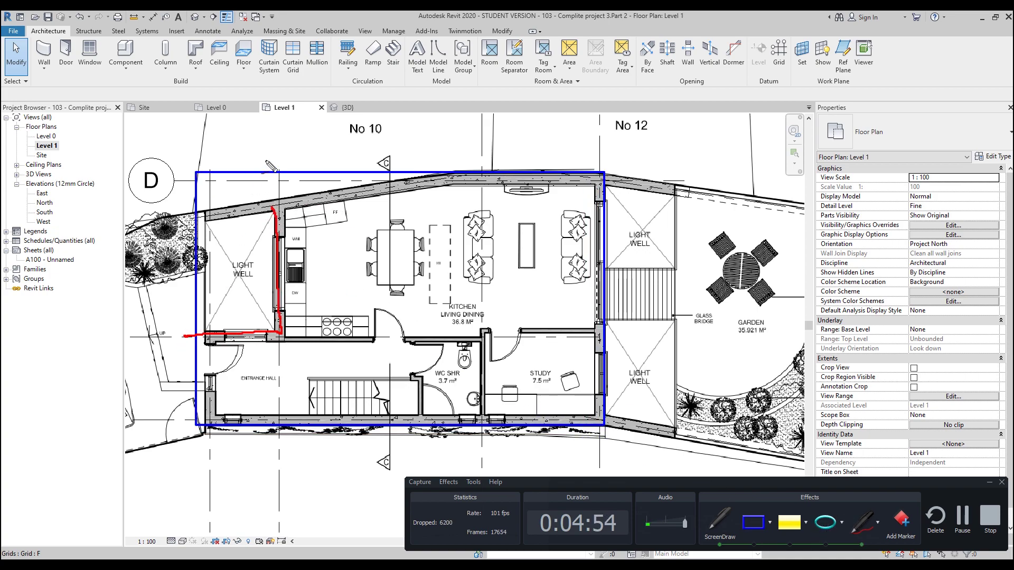
pyautogui.moveTo(277, 171); pyautogui.dragTo(289, 247)
pyautogui.moveTo(192, 175); pyautogui.dragTo(281, 328)
pyautogui.moveTo(316, 157); pyautogui.dragTo(191, 347)
pyautogui.moveTo(278, 174)
pyautogui.mouseDown()
pyautogui.moveTo(521, 189)
pyautogui.moveTo(602, 175)
pyautogui.moveTo(625, 336)
pyautogui.moveTo(618, 432)
pyautogui.moveTo(211, 426)
pyautogui.moveTo(191, 422)
pyautogui.moveTo(176, 337)
pyautogui.mouseUp()
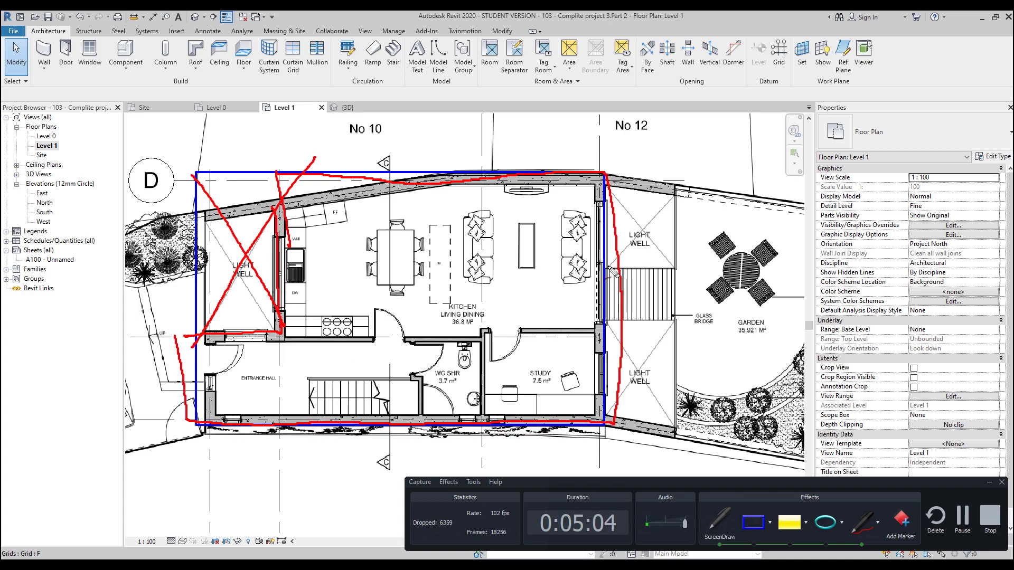
pyautogui.moveTo(663, 268); pyautogui.dragTo(677, 266)
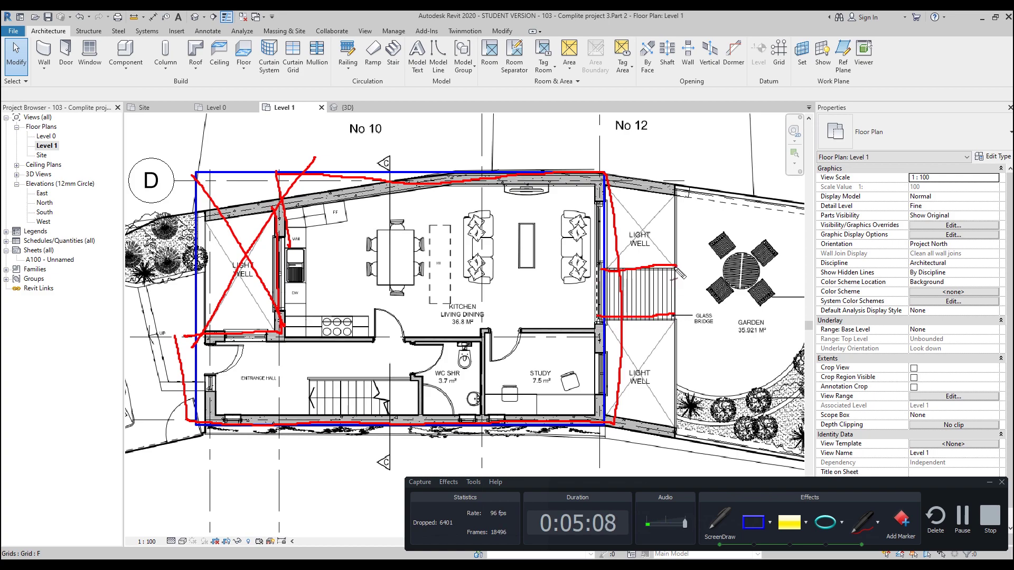
pyautogui.moveTo(680, 298); pyautogui.dragTo(676, 316)
pyautogui.moveTo(612, 272); pyautogui.dragTo(615, 307)
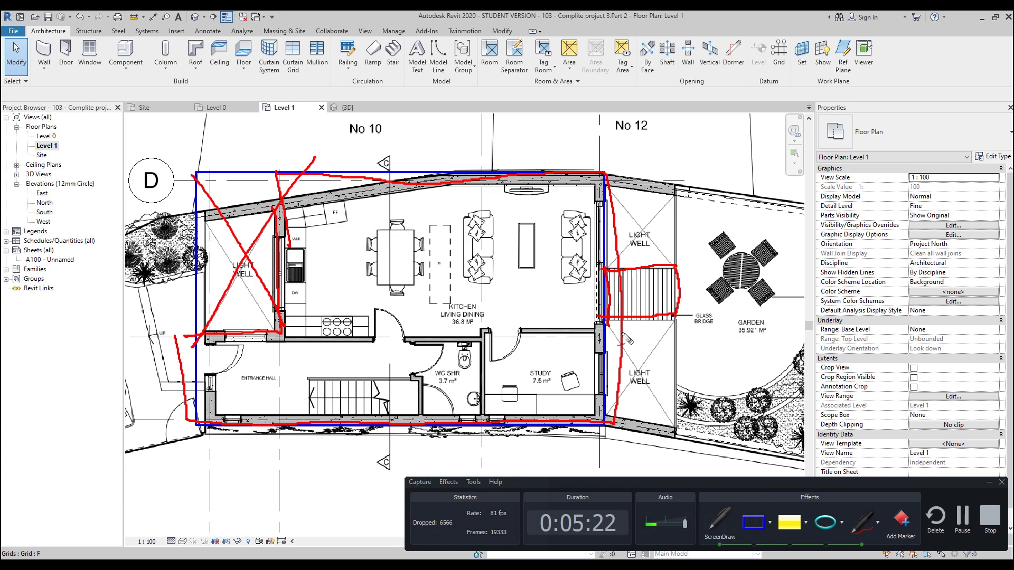
pyautogui.press('Escape')
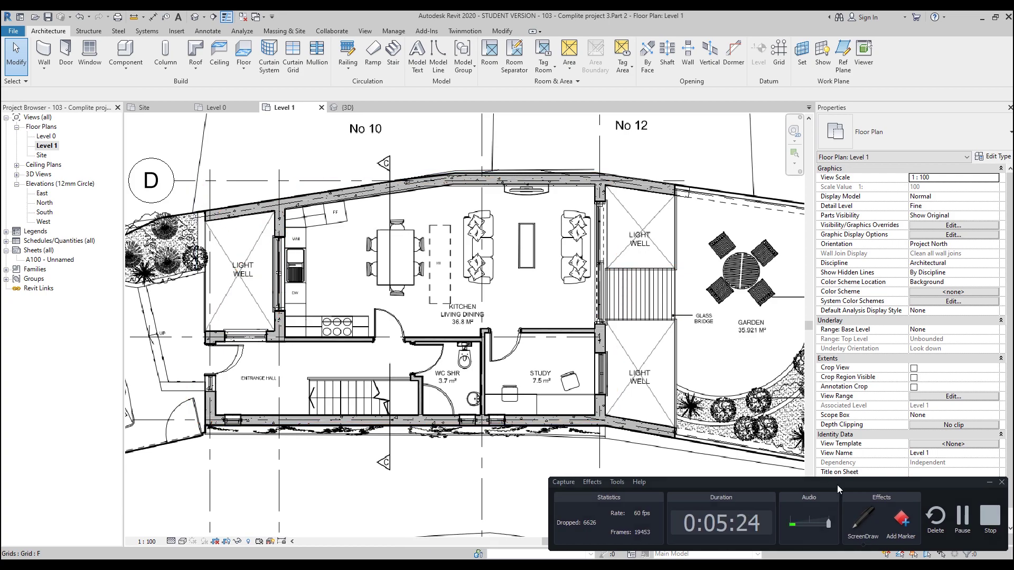
pyautogui.click(991, 483)
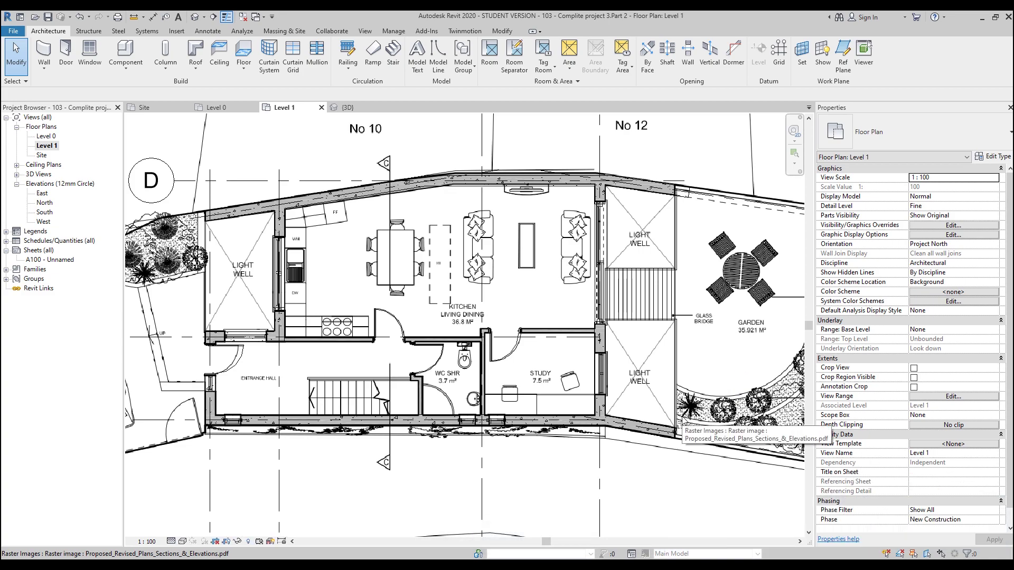